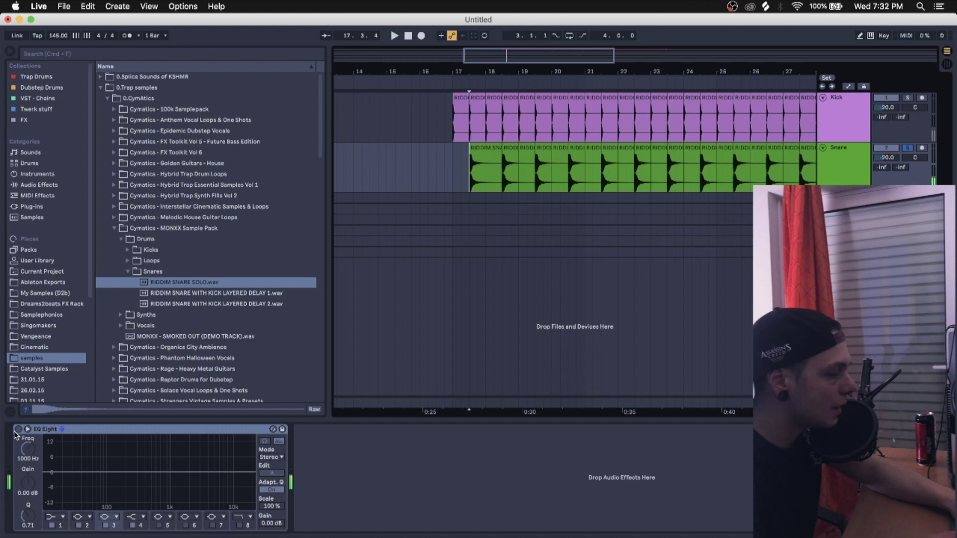
Apply a steep low cut at about 357 Hz in the snare's EQ Eight and lower its output gain to -7.50 dB.
left_click(59, 520)
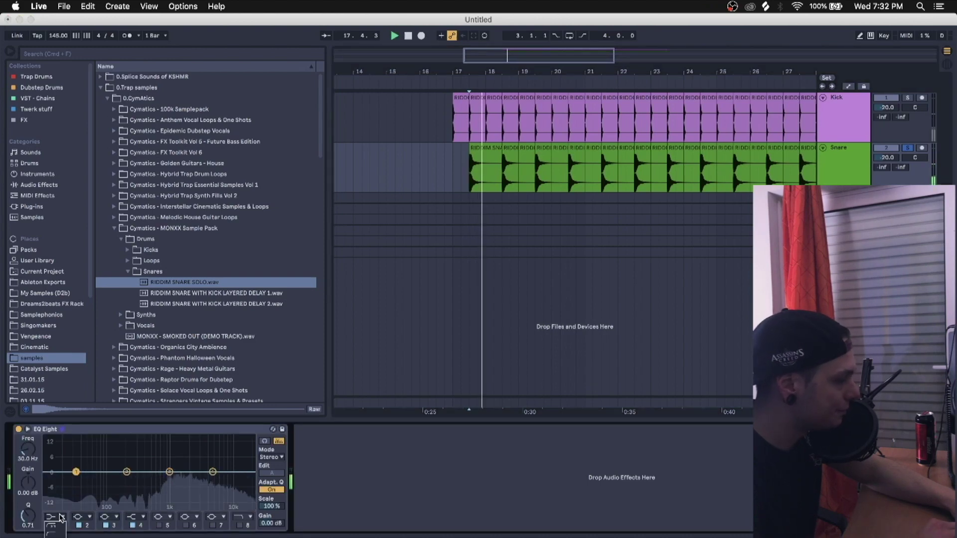
left_click(75, 481)
left_click_drag(27, 449, 28, 428)
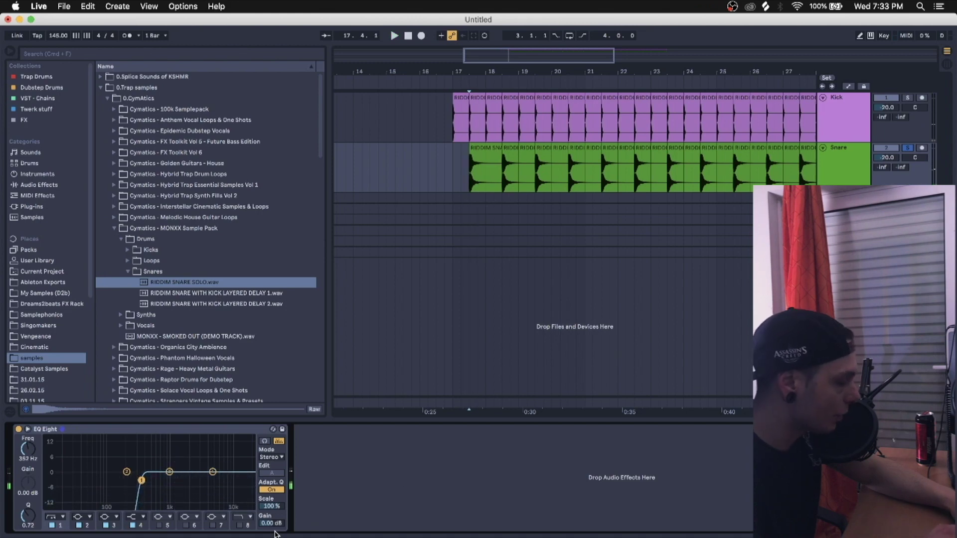
key("space")
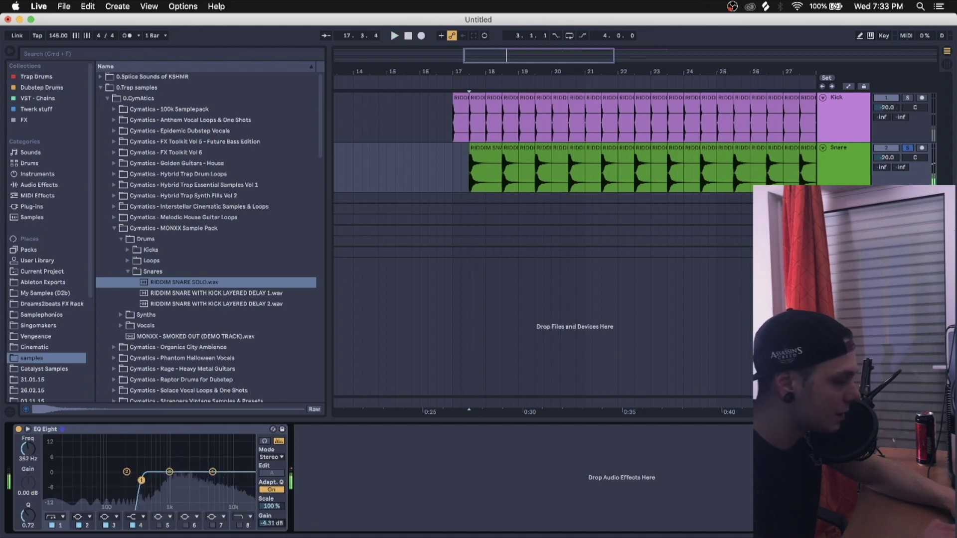
left_click_drag(271, 523, 279, 525)
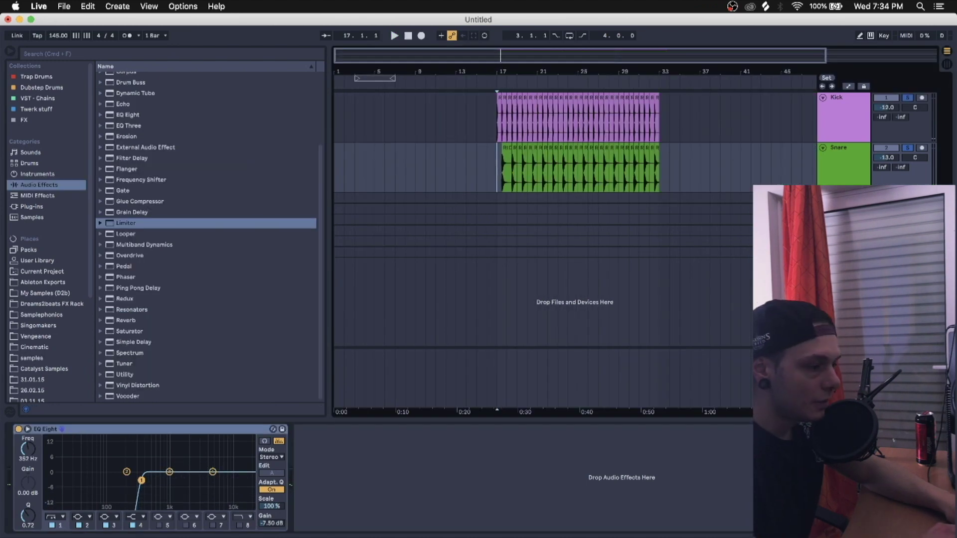
Fold the Kick and Snare tracks and unfold the third audio track.
left_click(842, 102)
left_click(823, 98, "alt")
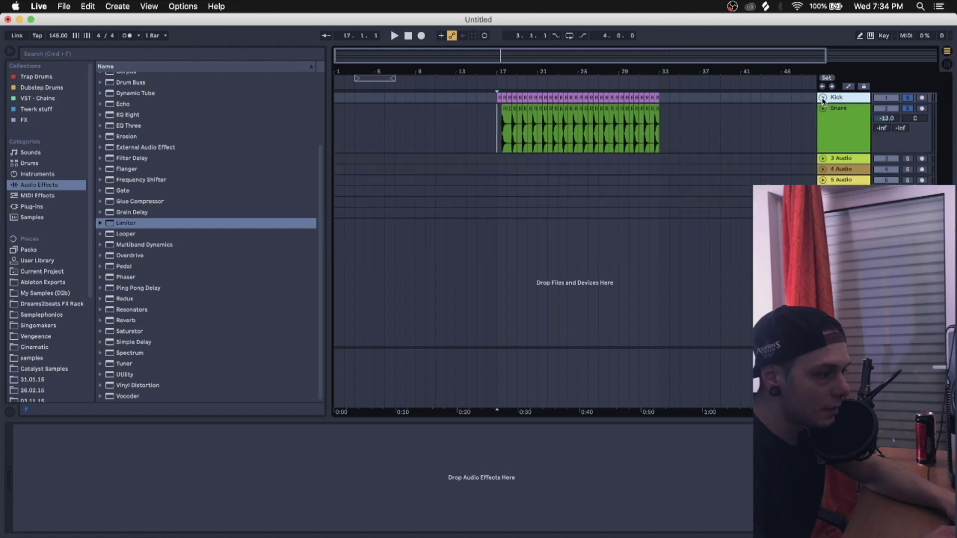
left_click(830, 129)
left_click(823, 120)
left_click(843, 122)
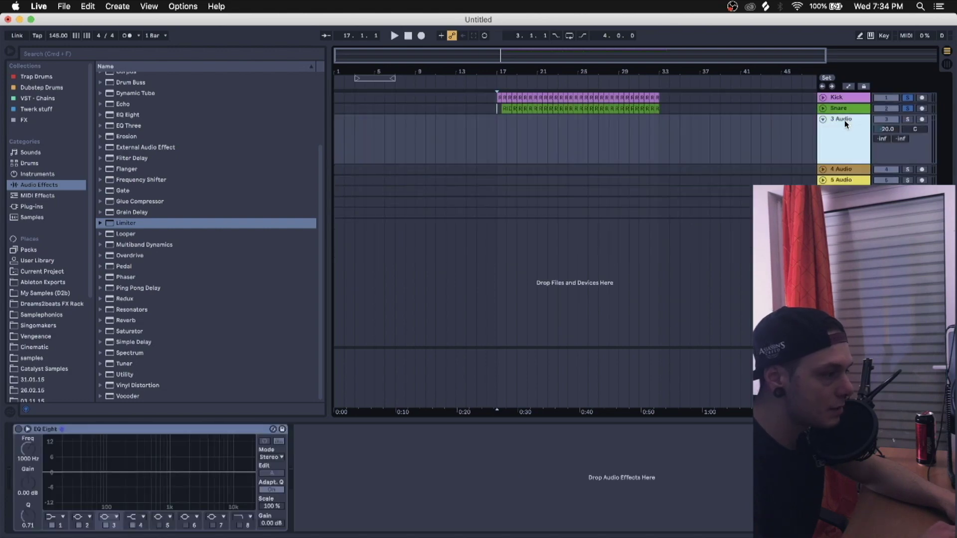
Place Cymatics - Terror Ride 002.wav from the Dubstep Drums collection on the third audio track at bar 17 and repeat it to bar 33.
mouse_move(504, 72)
left_mouse_down()
mouse_move(501, 100)
mouse_move(500, 90)
left_mouse_up()
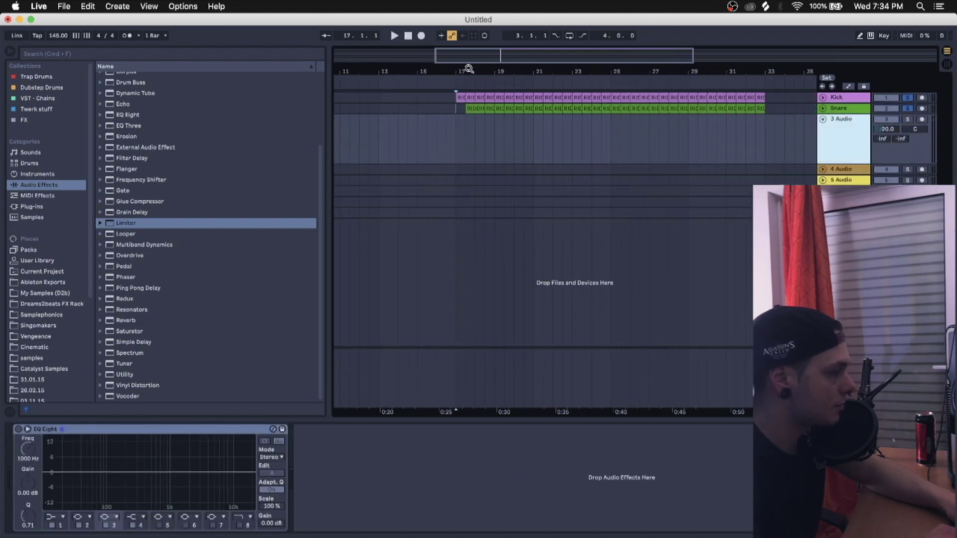
left_click(33, 358)
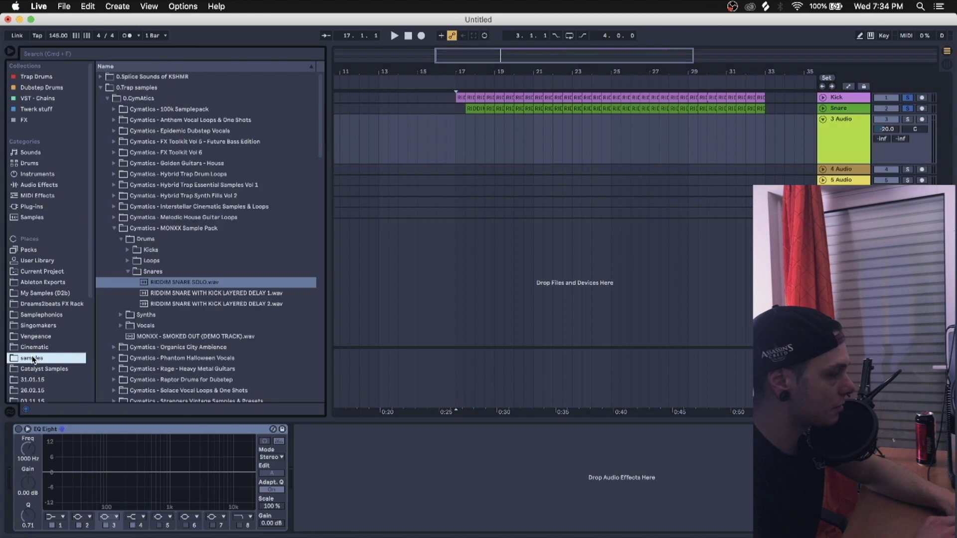
left_click(131, 272)
left_click(42, 87)
left_click(150, 174)
left_click(146, 163)
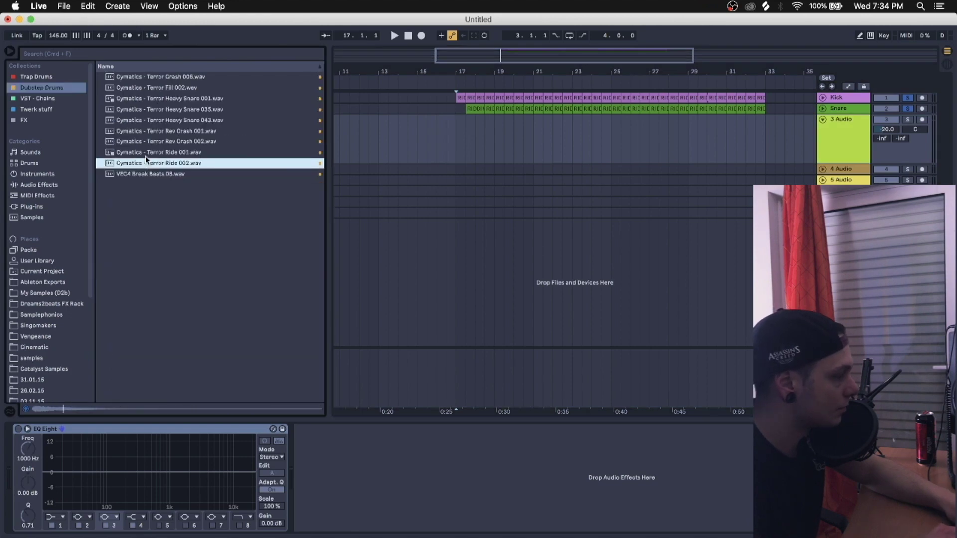
left_click(147, 153)
left_click_drag(144, 163, 459, 152)
Play the arrangement from bar 17 and take the Kick and Snare tracks out of solo.
left_click(455, 150)
key("space")
left_click(907, 108)
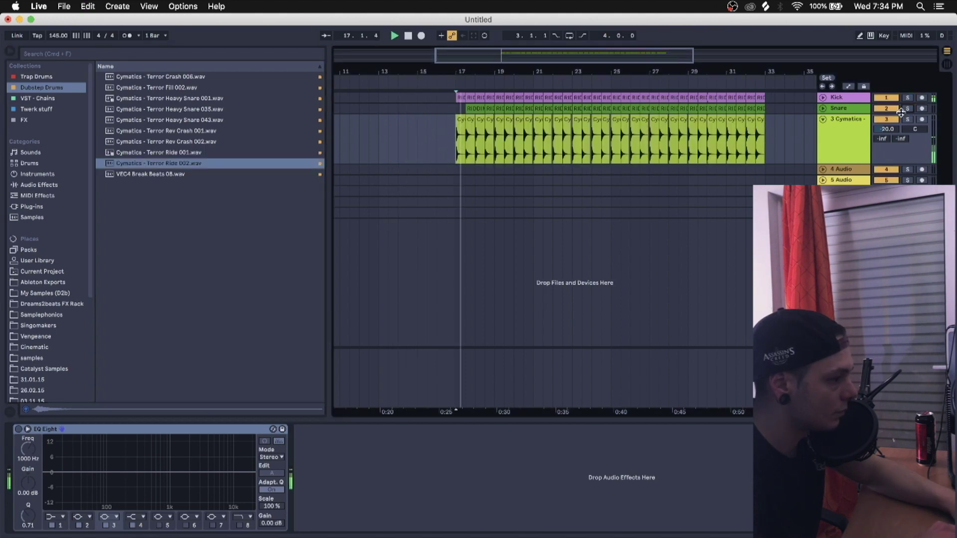
Audition the other Terror samples and try Cymatics - Terror Crash 006.wav on the ride track within bar 17.
key("plus")
left_click(179, 153)
left_click(176, 143)
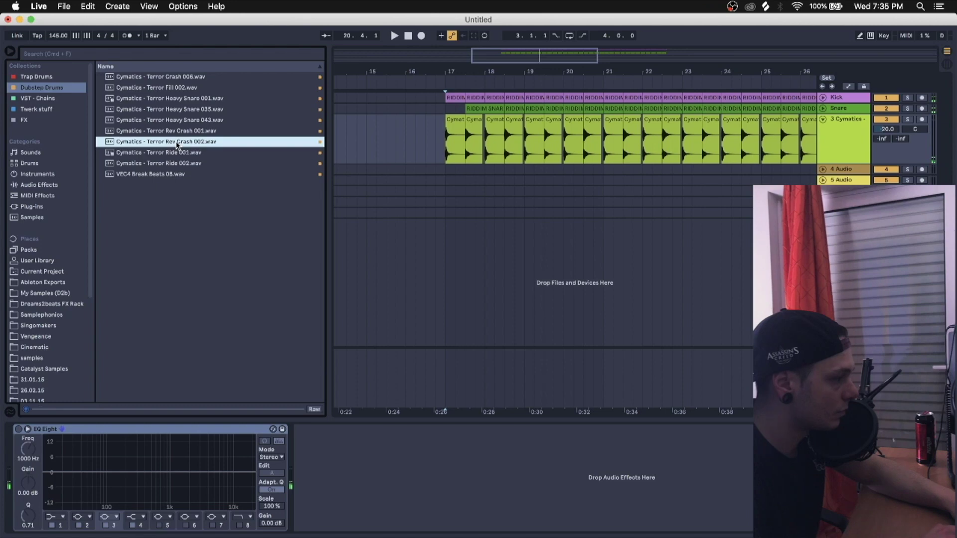
left_click(177, 131)
left_click(176, 88)
left_click(175, 80)
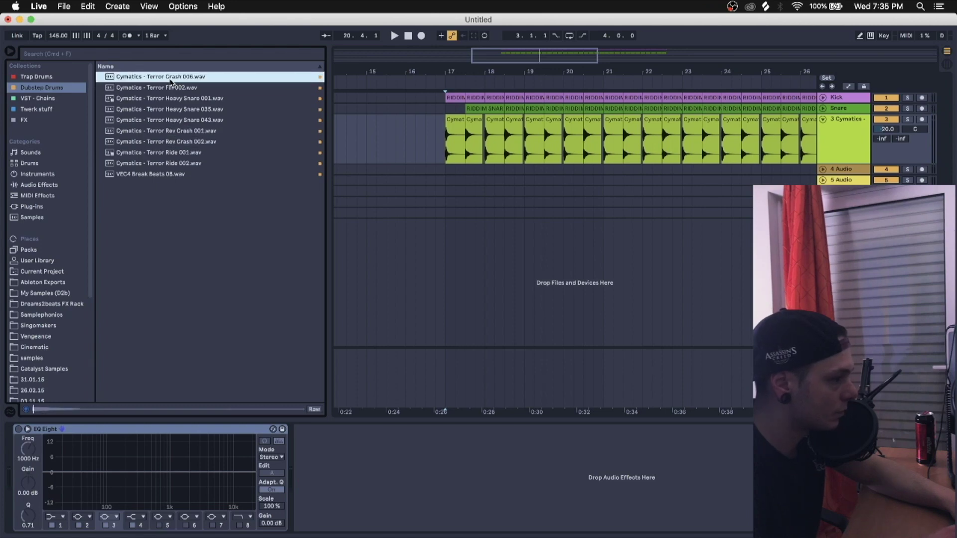
left_click_drag(402, 100, 462, 134)
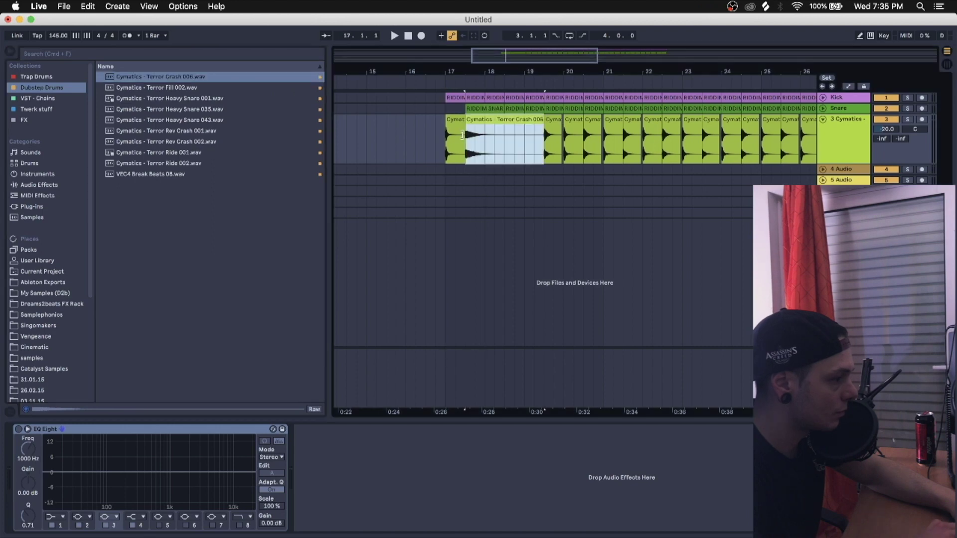
key("super+z")
key("space")
Insert a new MIDI track and load Serum from the VST - Chains collection onto it.
key("minus")
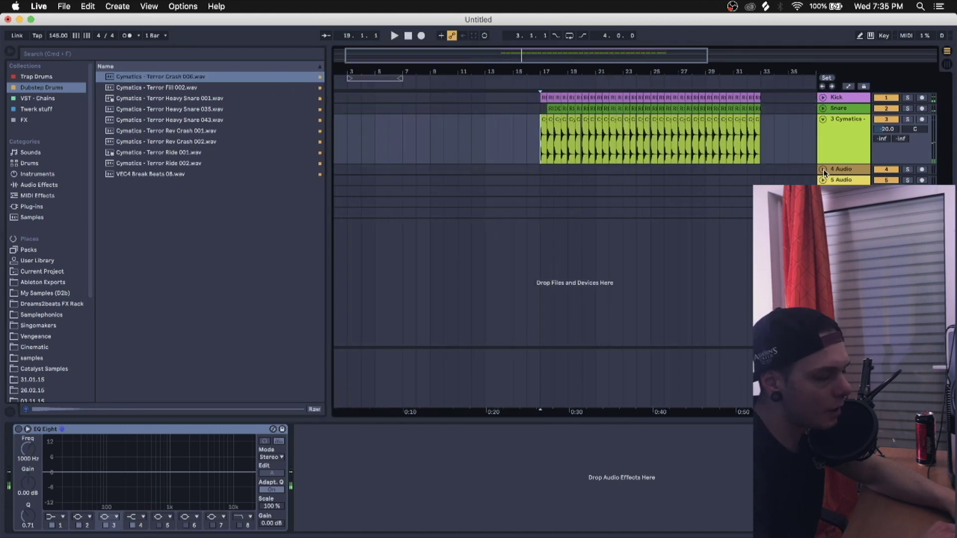
key("super+shift+t")
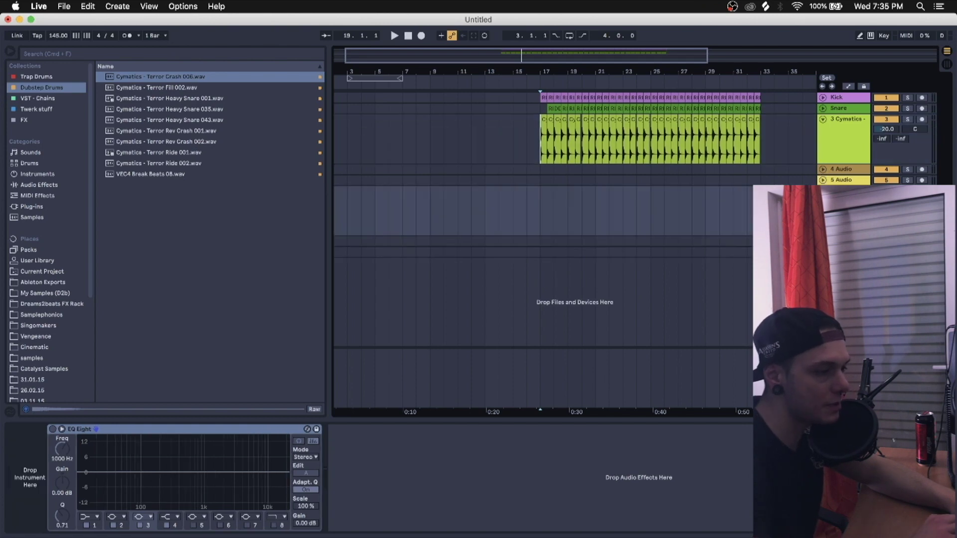
left_click(38, 98)
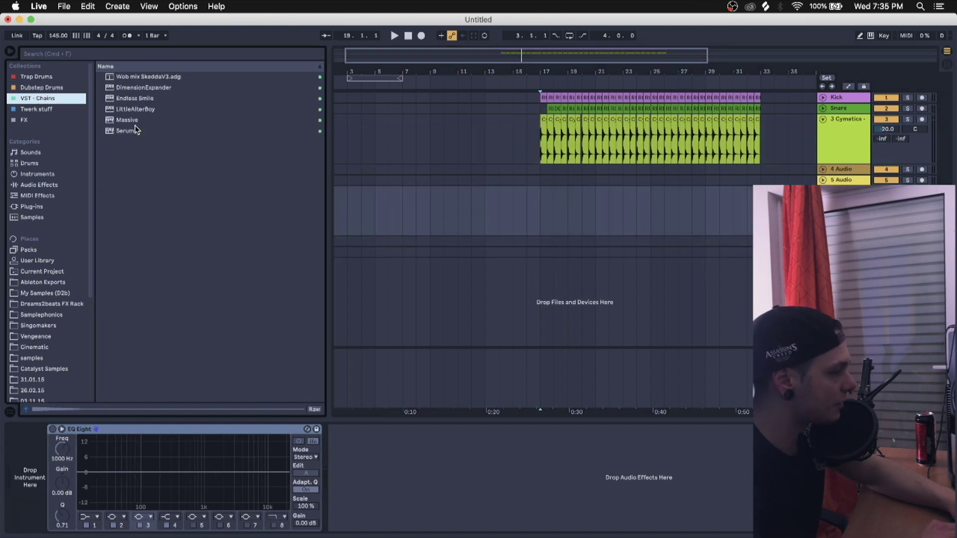
left_click_drag(123, 134, 606, 199)
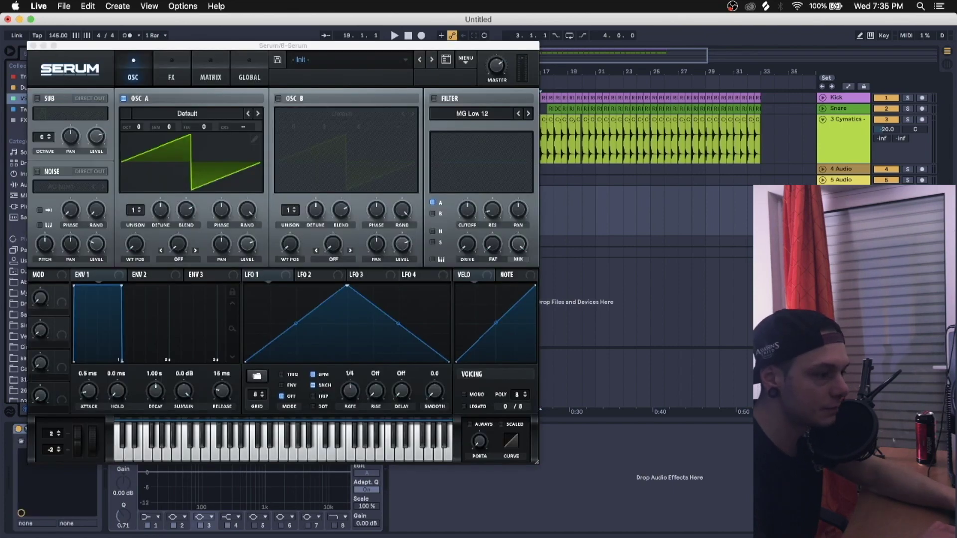
Turn on the computer MIDI keyboard and enable oscillator B in Serum, testing the sound with a note.
key("m")
key("a")
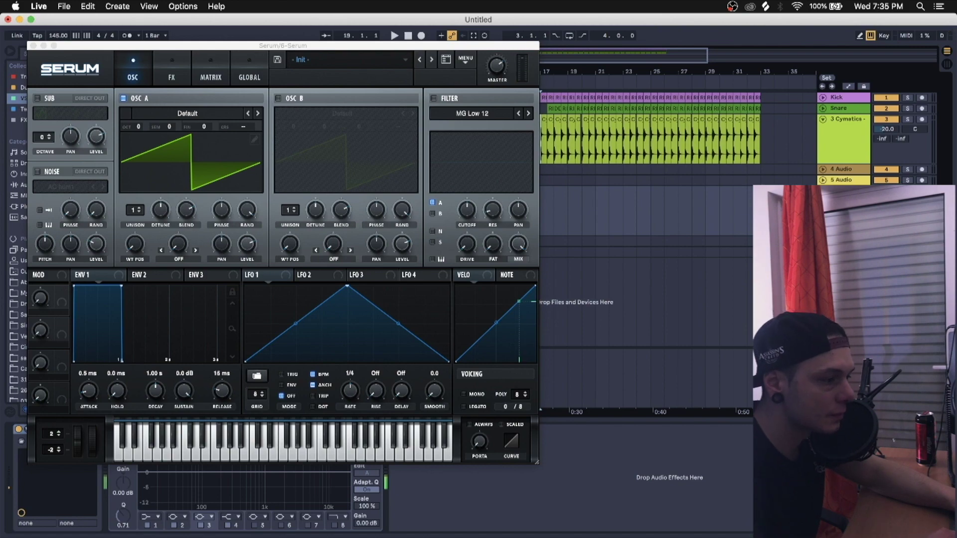
left_click_drag(371, 46, 498, 51)
left_click(403, 103)
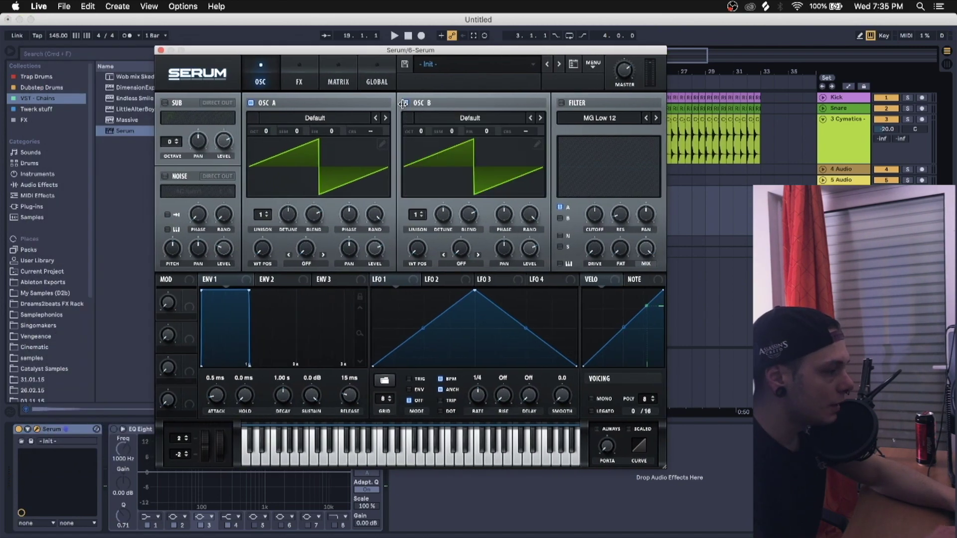
key("a")
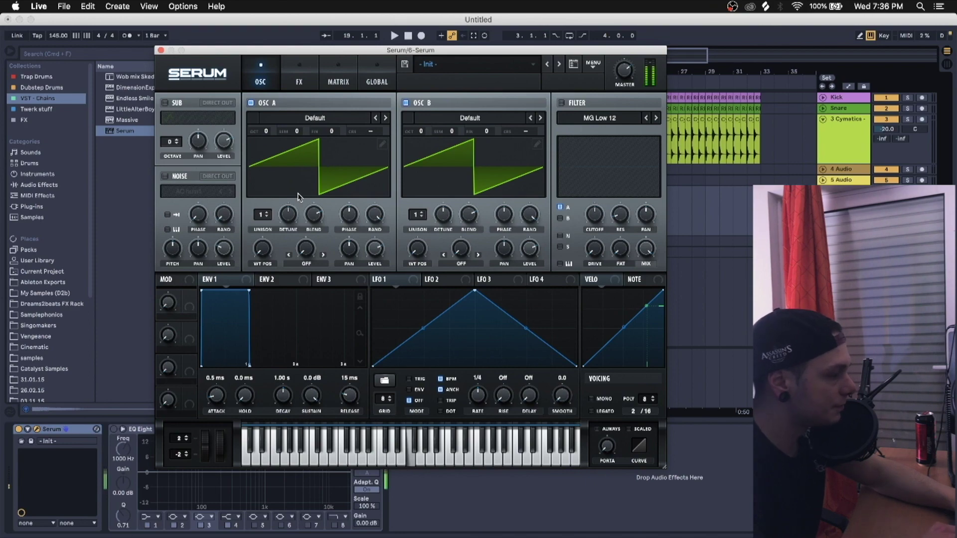
Load the Basic Shapes wavetable into oscillator A and set its warp mode to FM (from B).
left_click(325, 118)
mouse_move(326, 128)
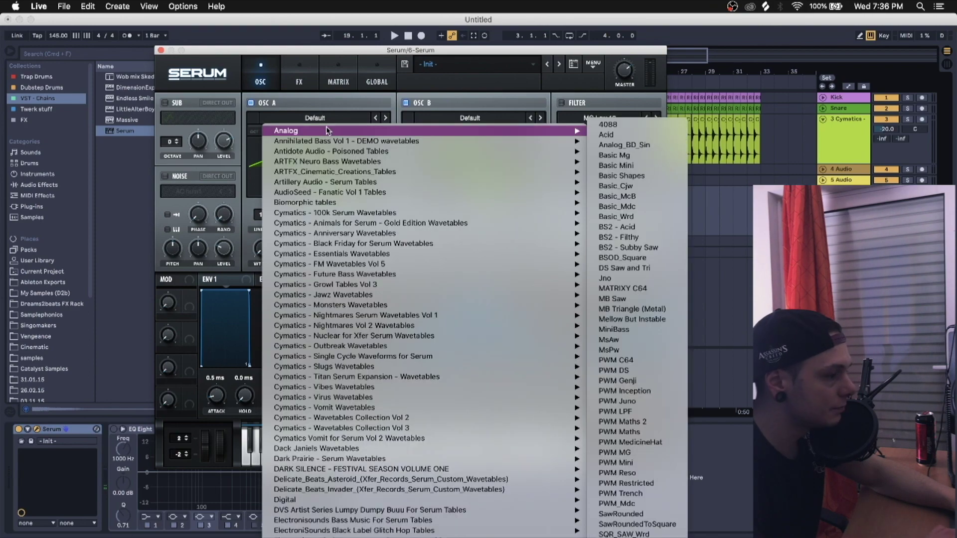
left_click(616, 186)
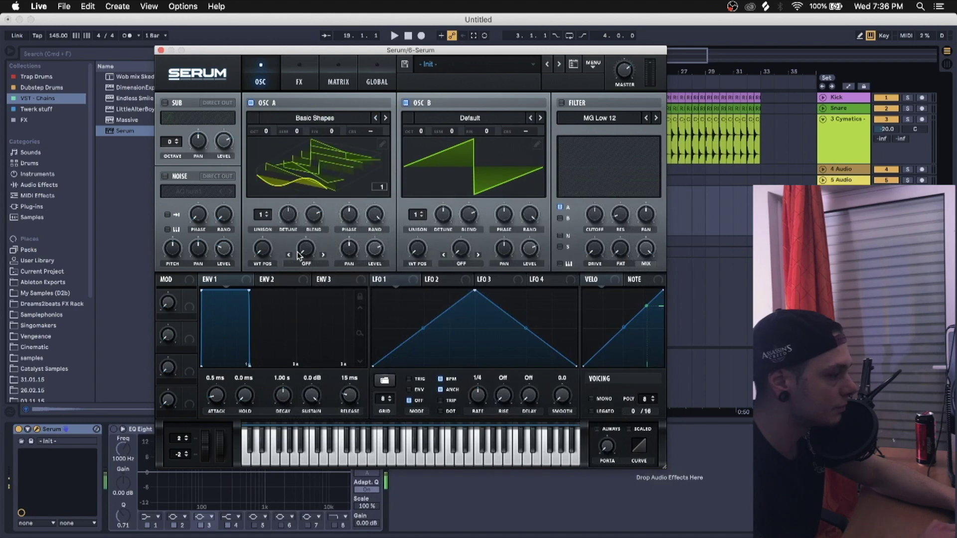
left_click(319, 265)
left_click(320, 296)
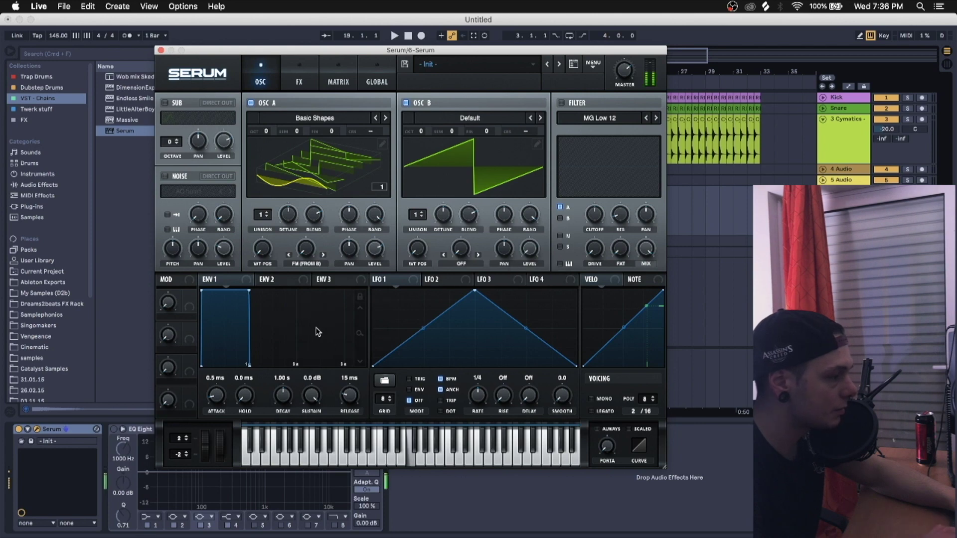
mouse_move(313, 255)
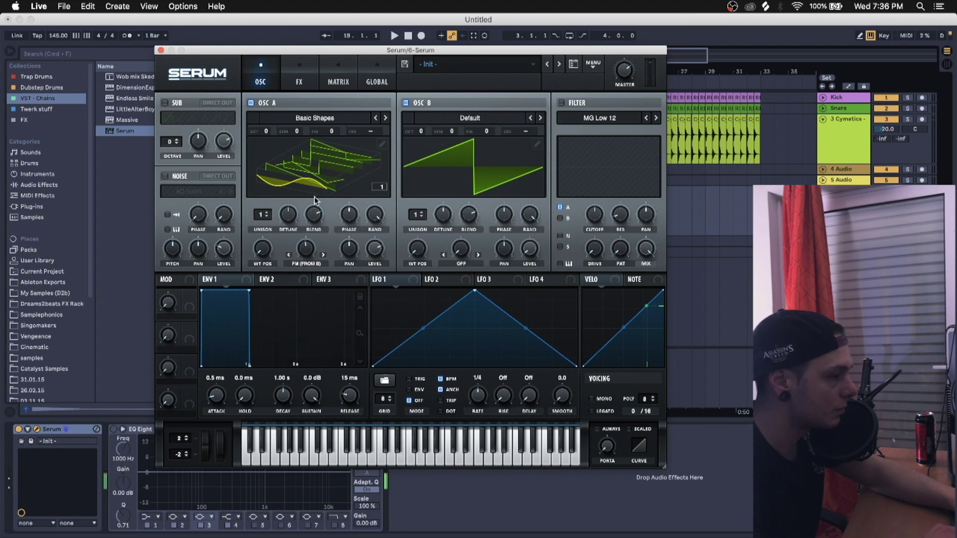
Try octave shifts on both oscillators, keeping oscillator A at 0 and setting oscillator B to +1.
left_click_drag(420, 132, 420, 121)
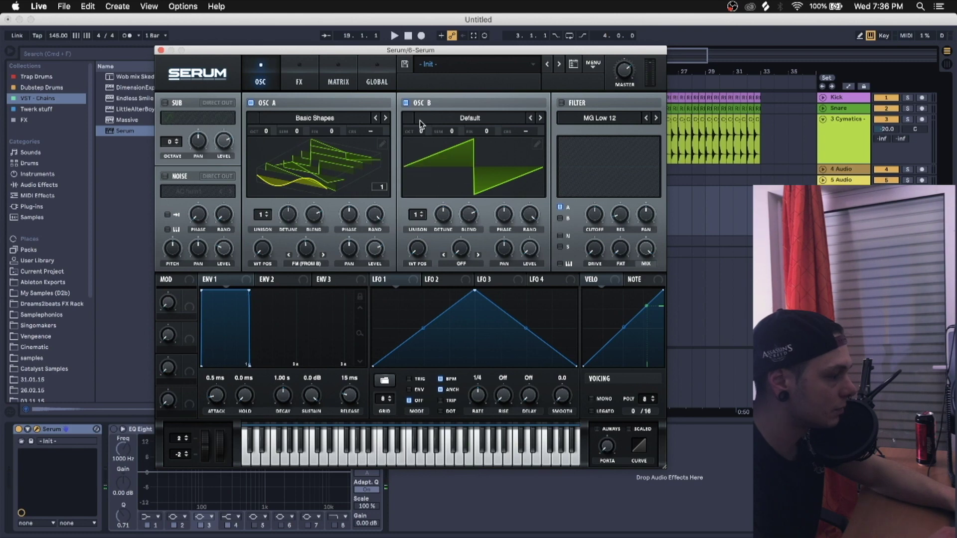
left_click(424, 131)
left_click(267, 133)
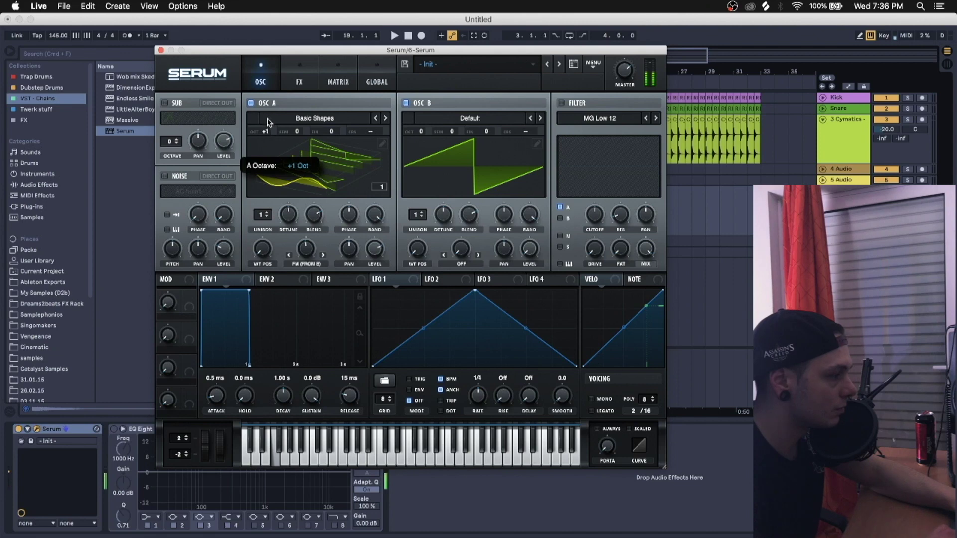
left_click_drag(425, 135, 424, 123)
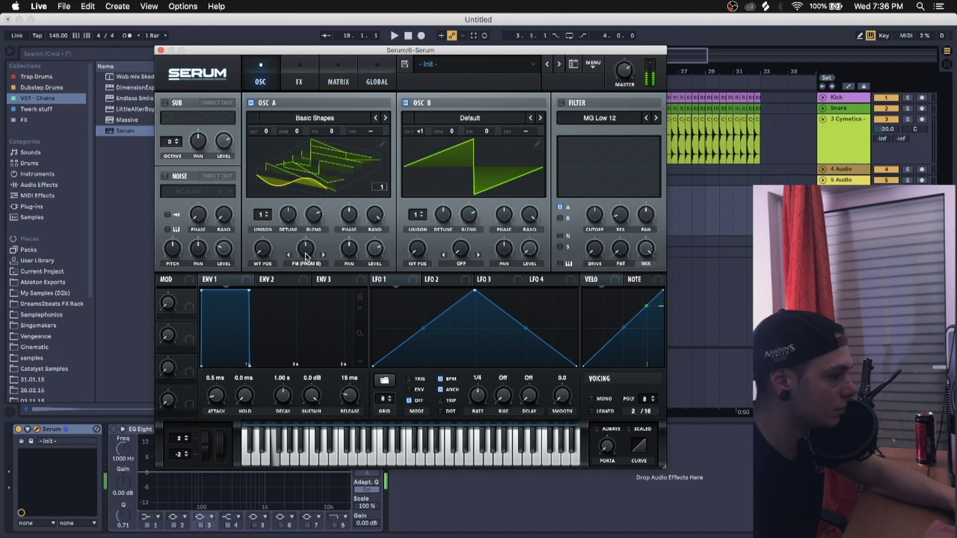
Bend both slopes of LFO 1 inward into a curved peak and assign it to oscillator A's warp with an amount of about 15.
mouse_move(305, 257)
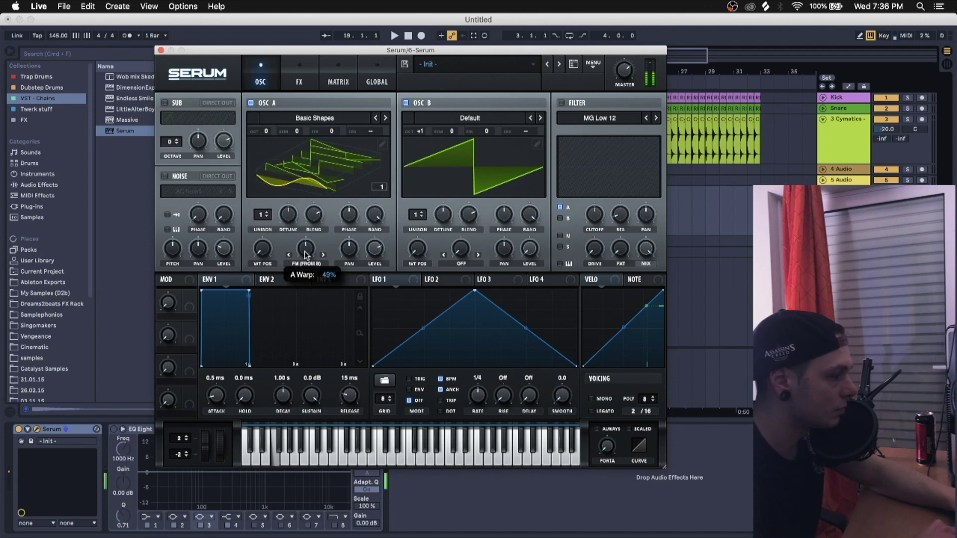
left_click_drag(423, 332, 424, 344)
left_click_drag(525, 329, 529, 345)
left_click_drag(370, 281, 300, 243)
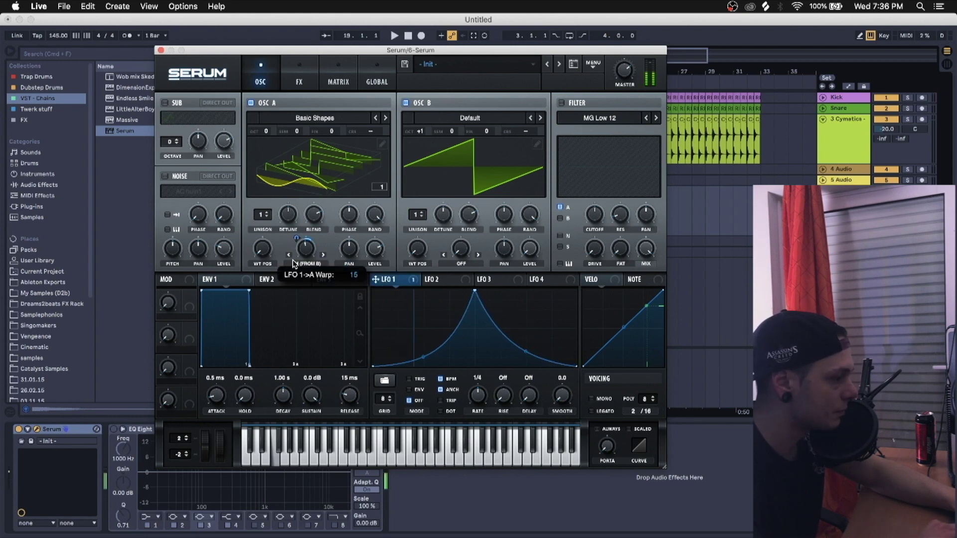
Set LFO 1's rate to 1/2 and modulate oscillator A's level with it.
key("a")
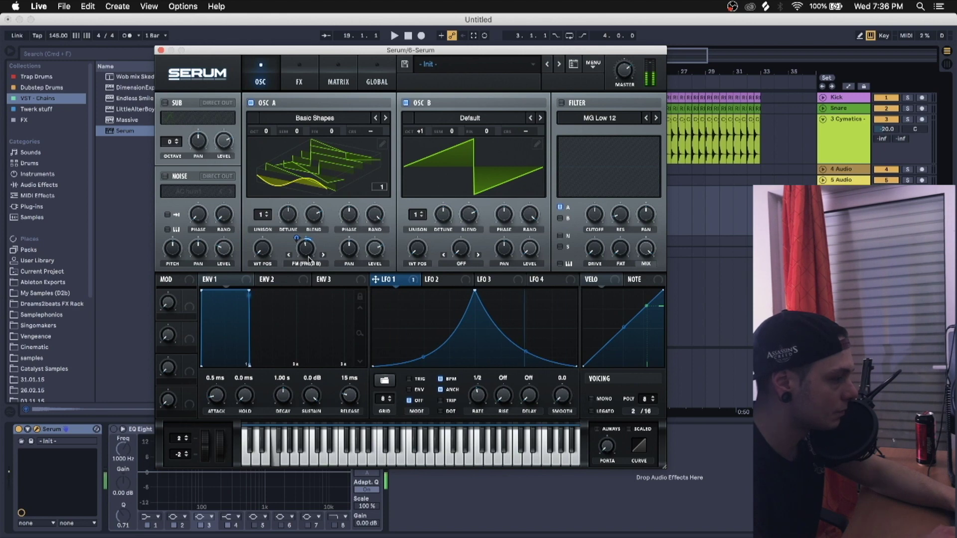
left_click_drag(373, 251, 366, 131)
key("a")
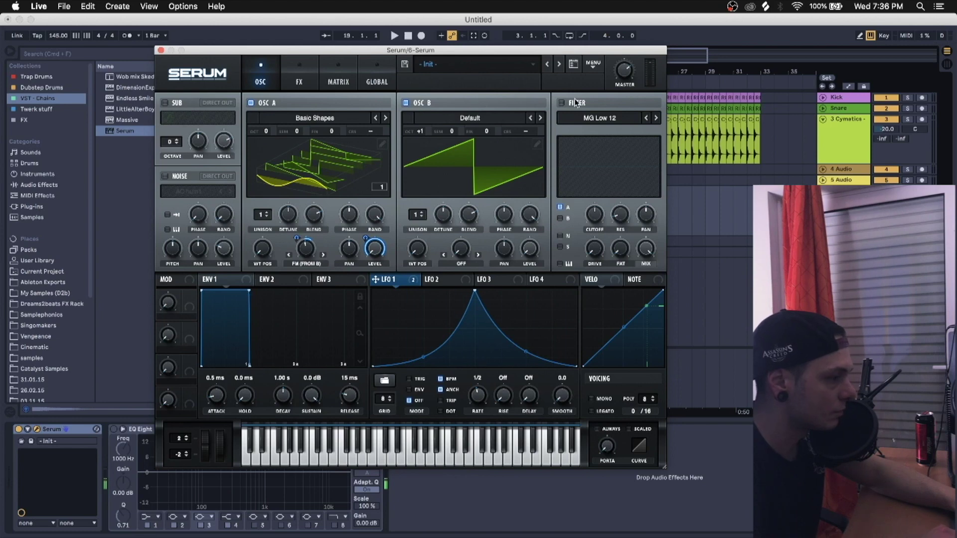
Enable the filter with the Pha 24- type and modulate its cutoff with LFO 1.
left_click(600, 118)
mouse_move(590, 153)
left_click(667, 346)
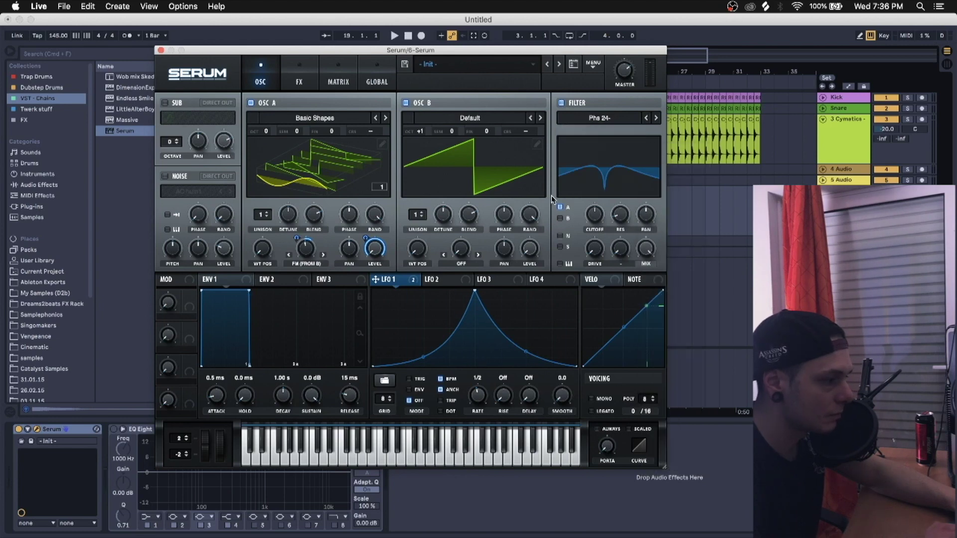
left_click_drag(375, 279, 594, 214)
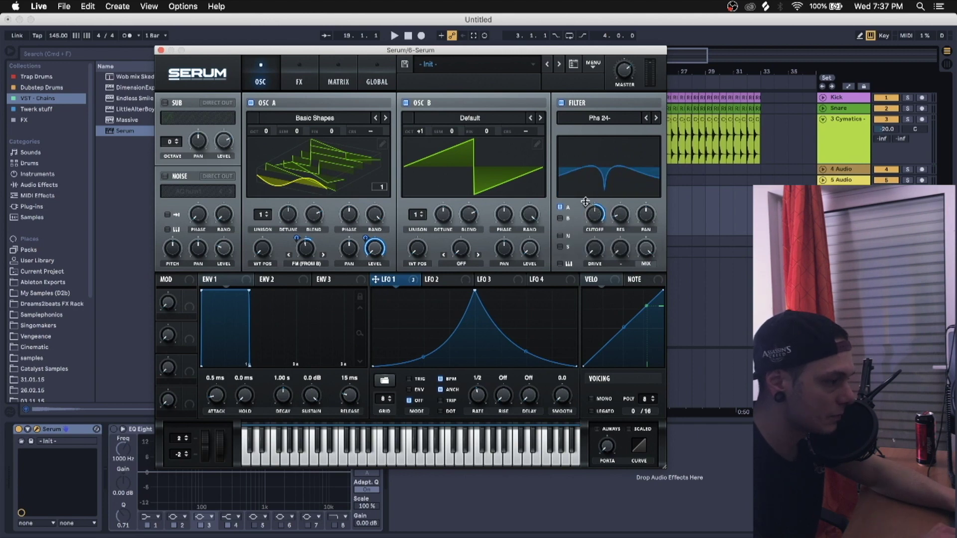
left_click_drag(599, 219, 588, 186)
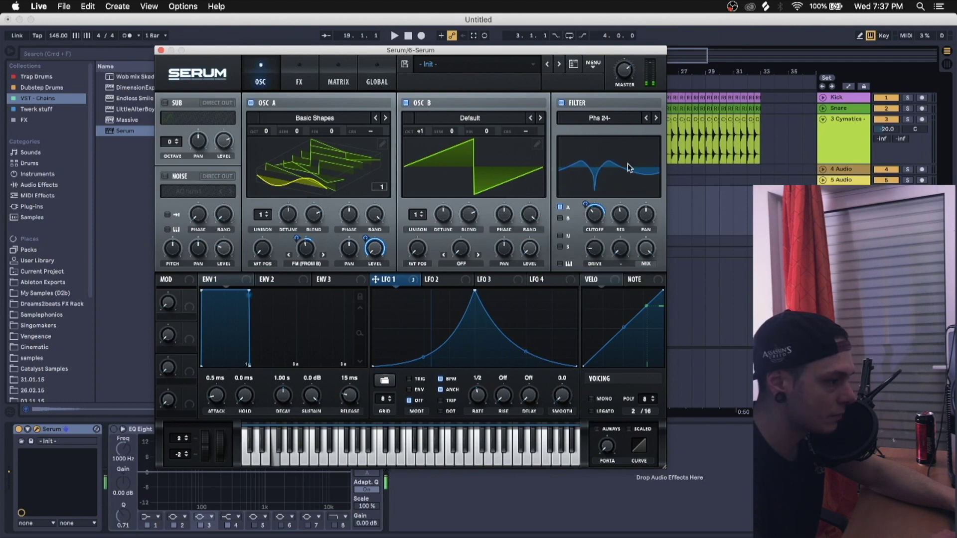
Try several phaser, flanger, comb and reverb filter types and settle on the Flg H6- type.
left_click(656, 118)
left_click(656, 117)
left_click(603, 118)
mouse_move(613, 165)
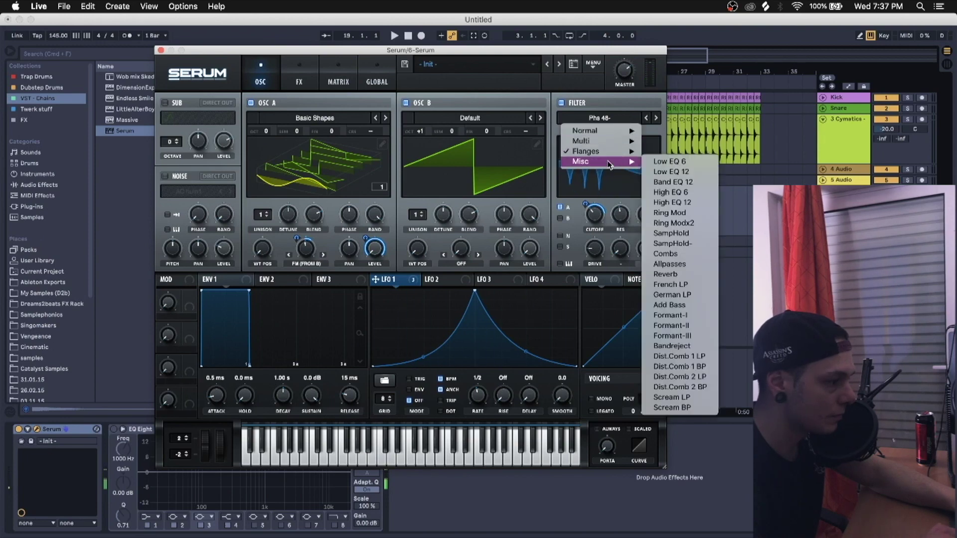
left_click(678, 254)
left_click(655, 117)
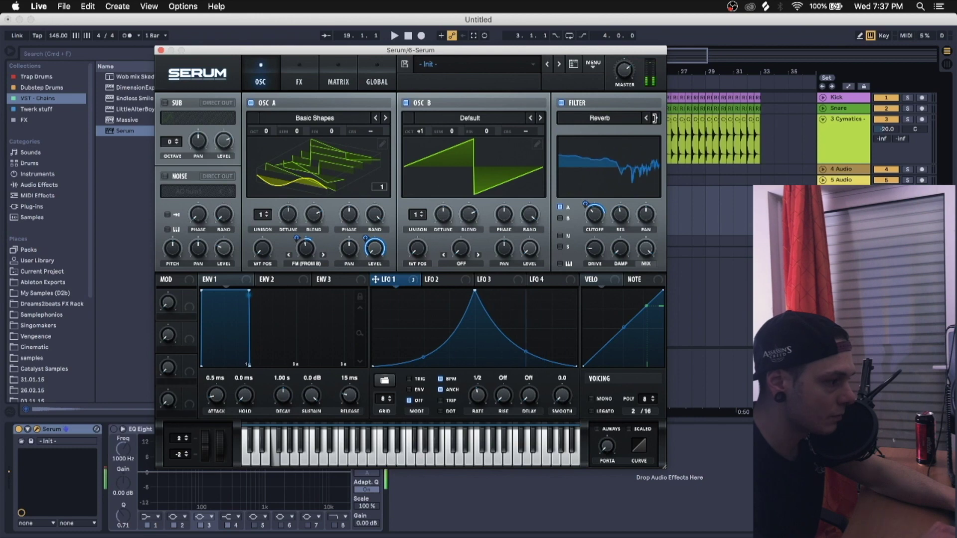
left_click(623, 118)
mouse_move(618, 151)
left_click(678, 227)
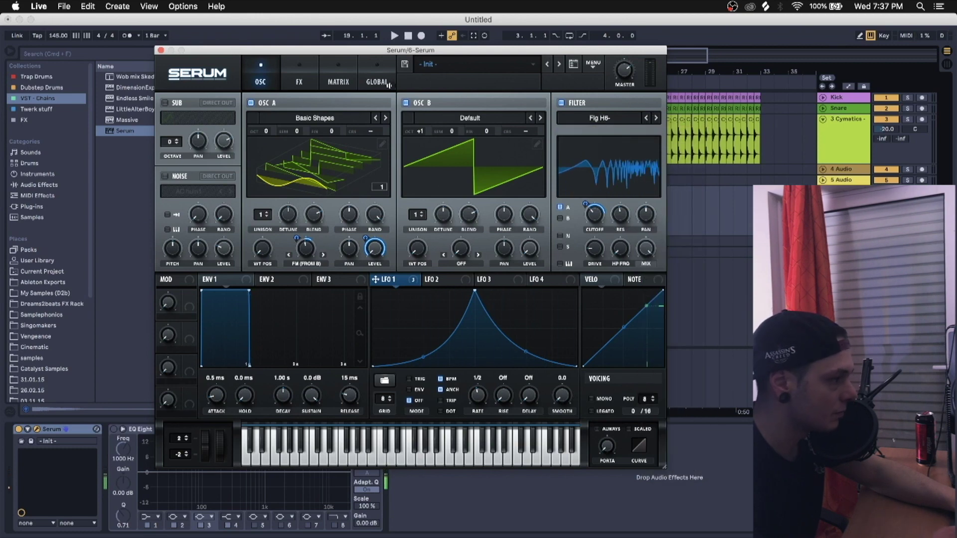
Enable the Hyper/Dimension effect and set the Dimension size to about 13% and its mix to about 37%.
left_click(299, 77)
left_click(204, 104)
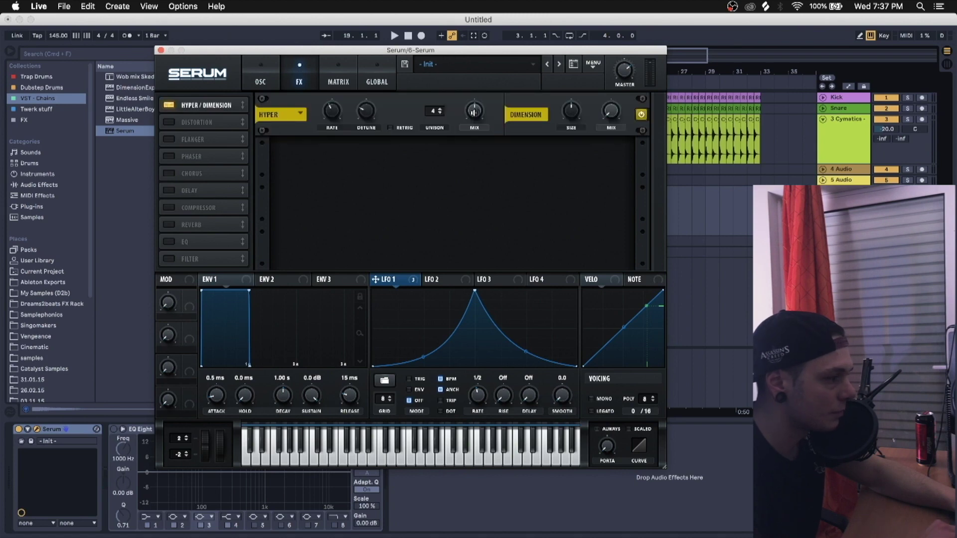
left_click_drag(571, 111, 573, 164)
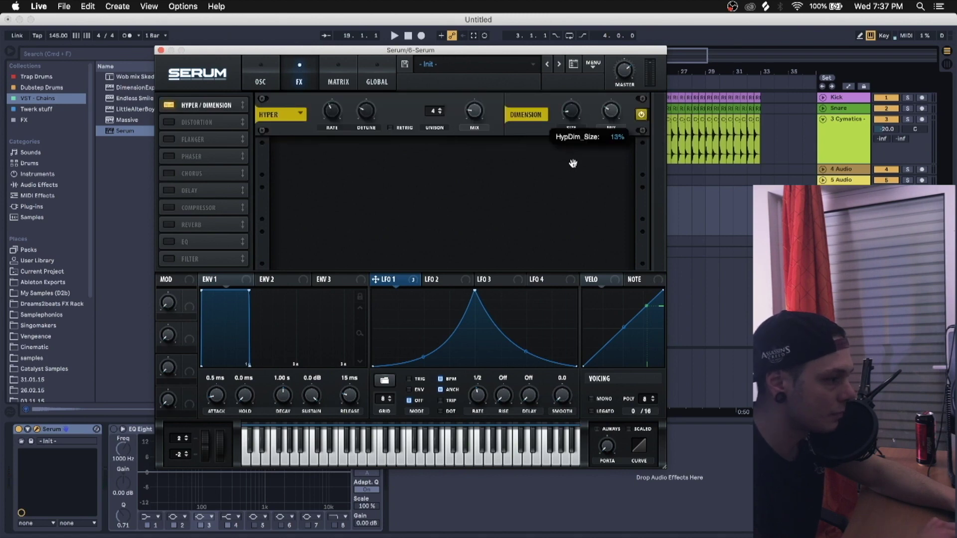
mouse_move(611, 99)
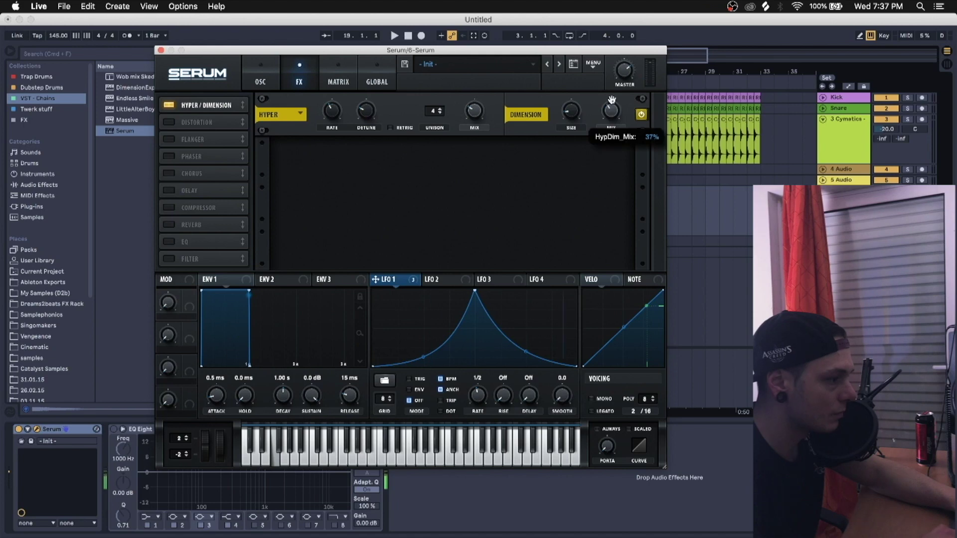
Enable distortion with the Diode 2 type and a multiband compressor with its gain set to about 13.7 dB.
left_click(195, 123)
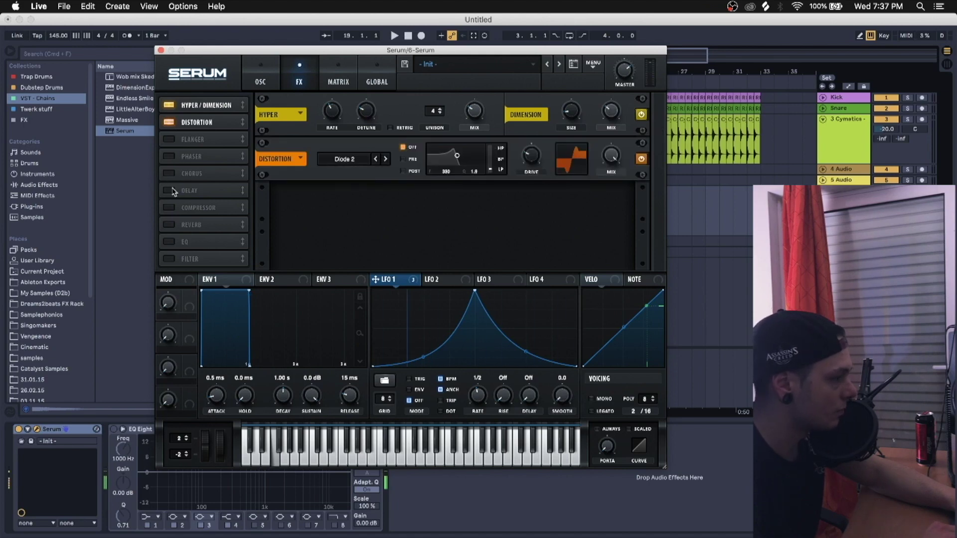
left_click(193, 209)
left_click_drag(472, 205, 475, 186)
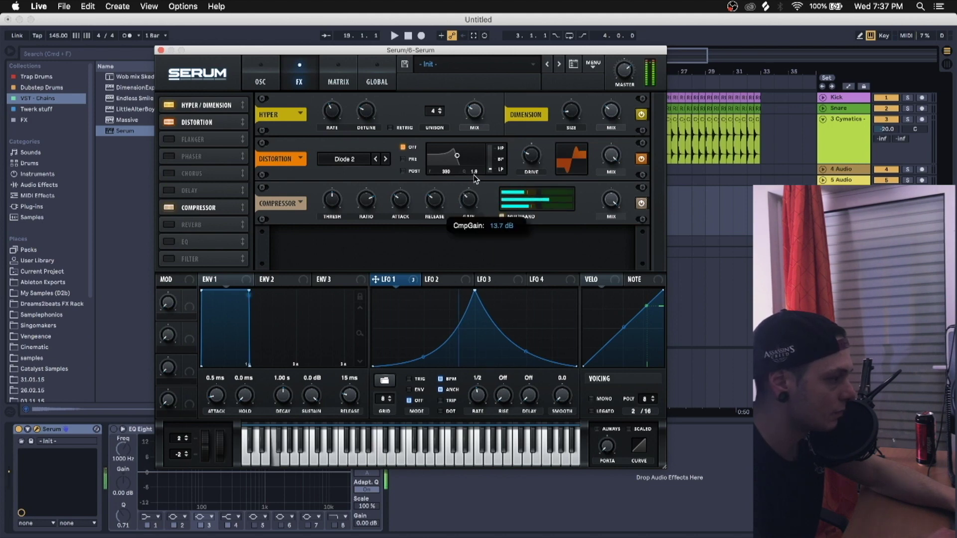
Enable the delay with BPM sync off and linked left and right times of 24 ms.
mouse_move(190, 192)
left_mouse_down()
mouse_move(172, 215)
mouse_move(185, 189)
left_mouse_up()
left_click(184, 205)
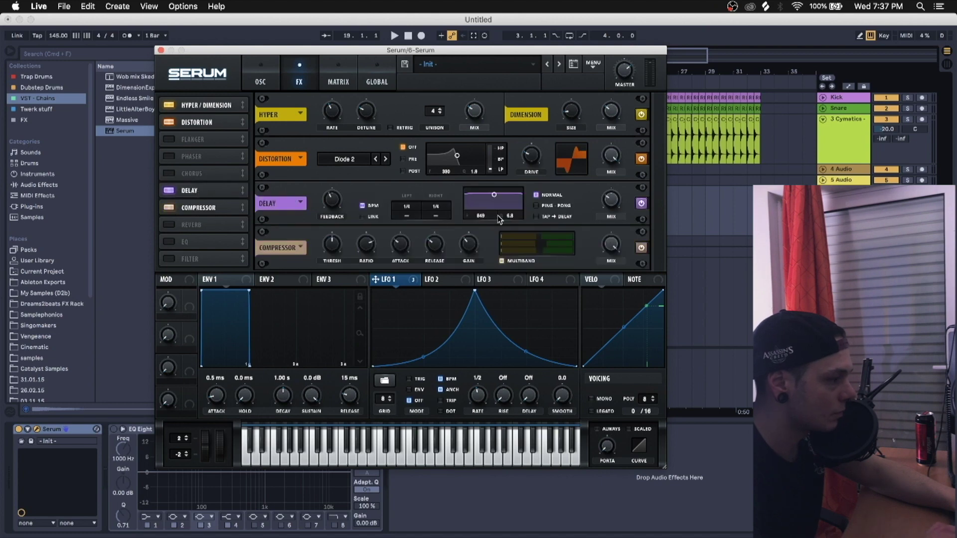
left_click_drag(400, 207, 408, 206)
type("24")
key("Return")
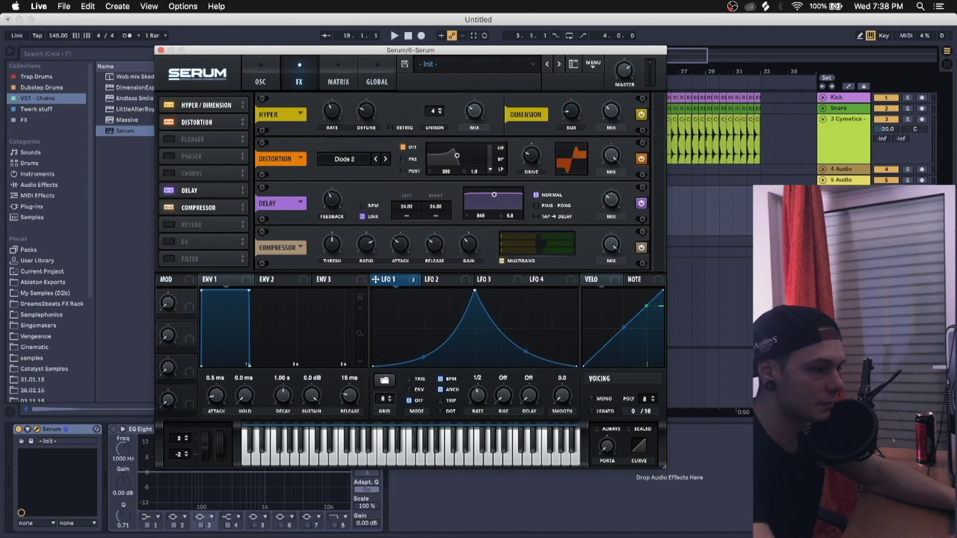
Audition the bass, raise the delay's feedback, and compare the sound with the delay bypassed.
key("space")
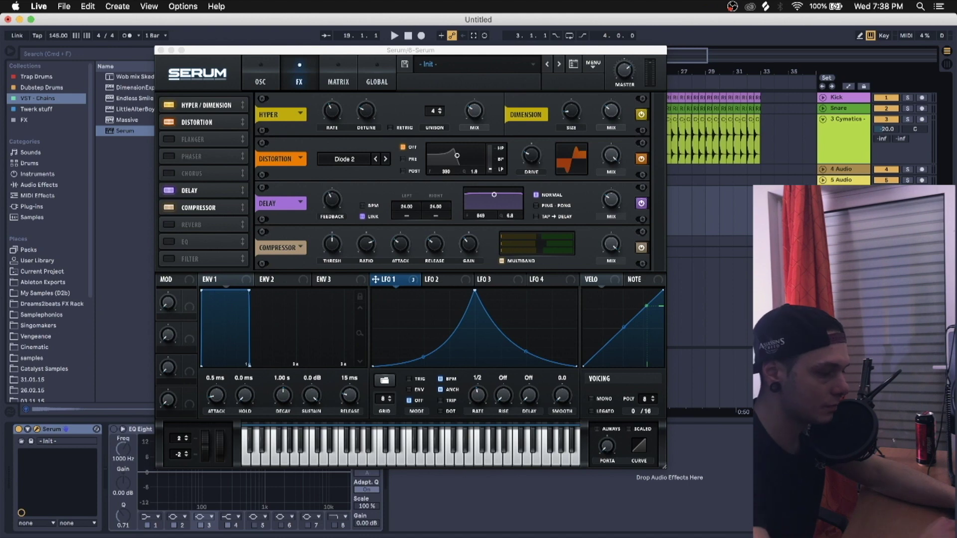
key("a")
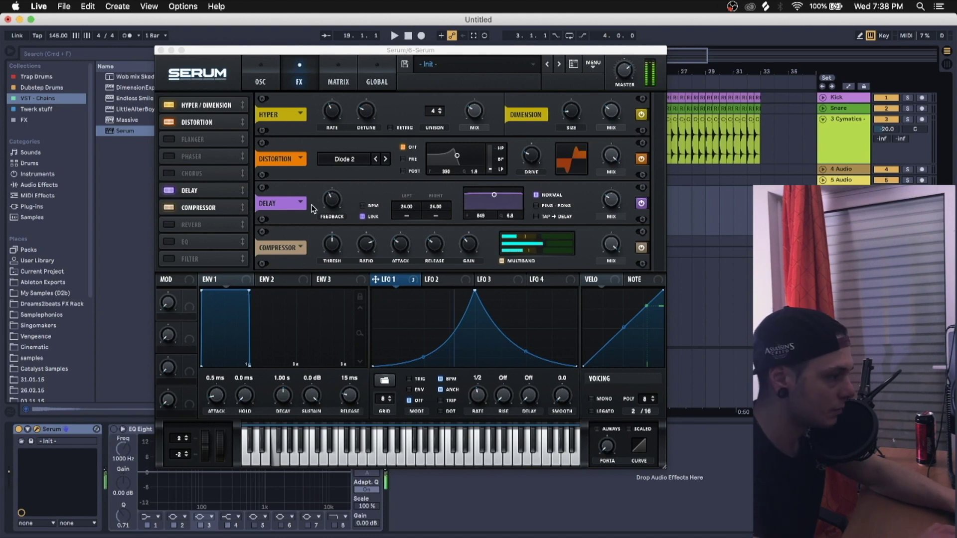
left_click(331, 199)
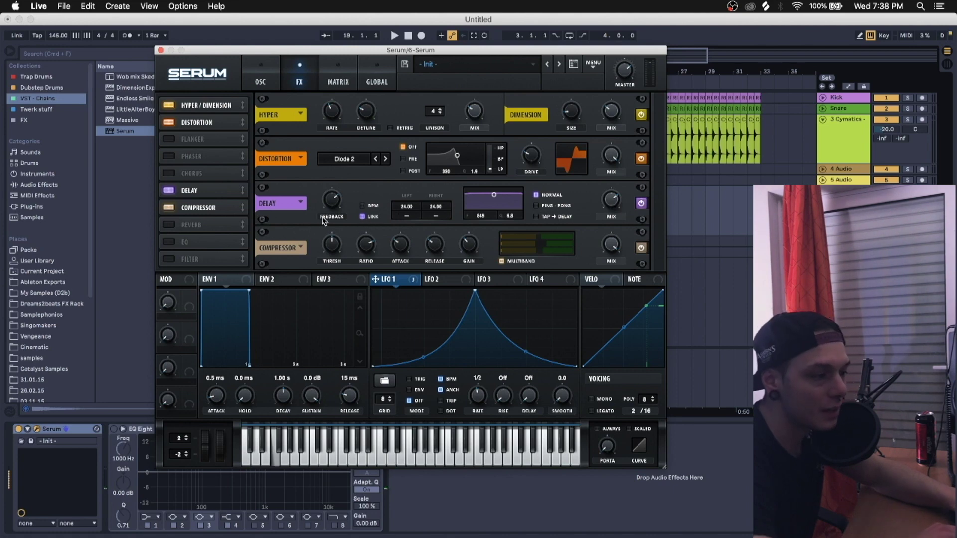
left_click(641, 205)
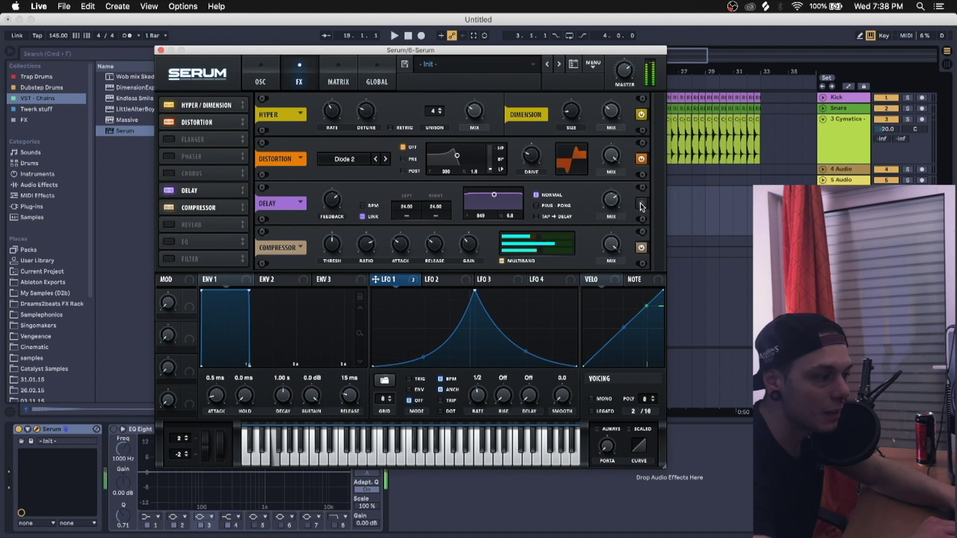
left_click(641, 205)
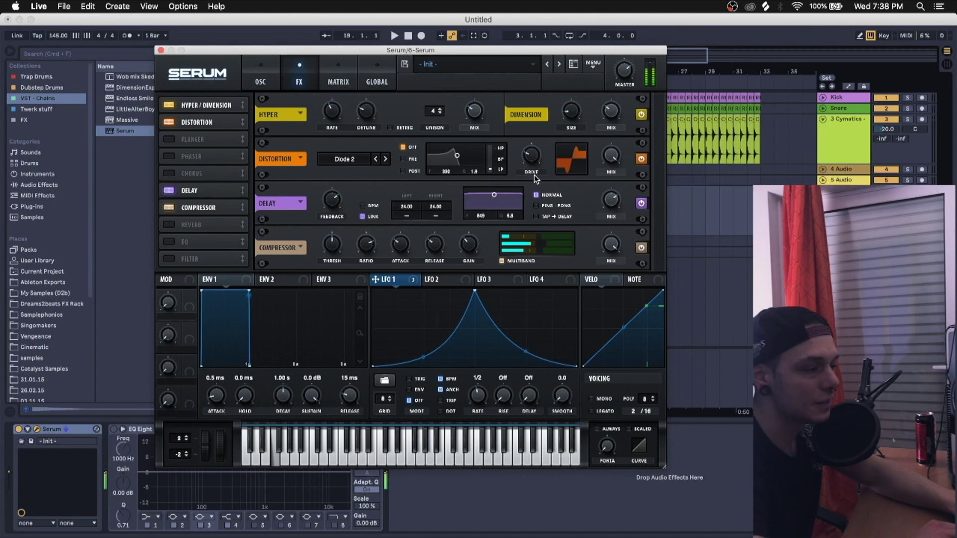
Close the synth window, turn on the EQ Eight on the bass track and switch off its band 1.
left_click(161, 51)
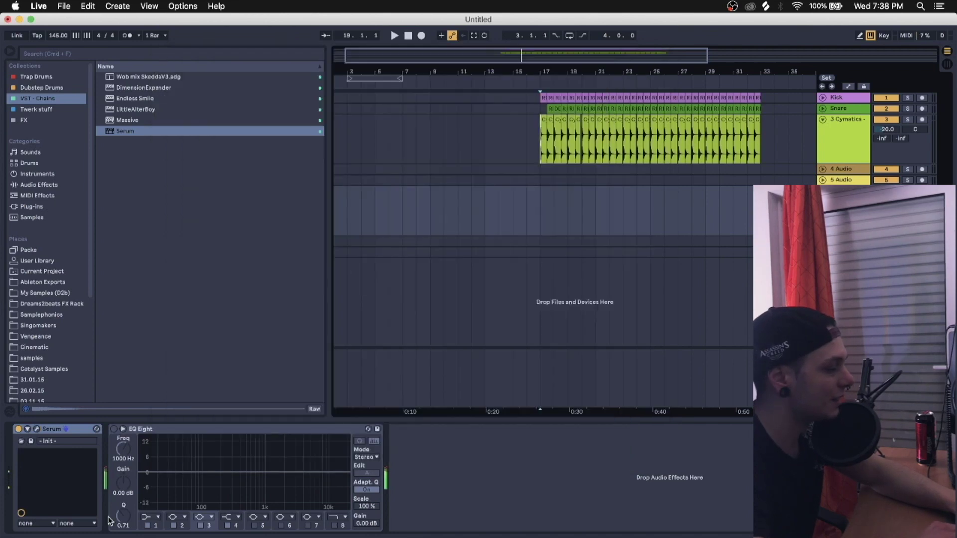
left_click(113, 429)
left_click(169, 473)
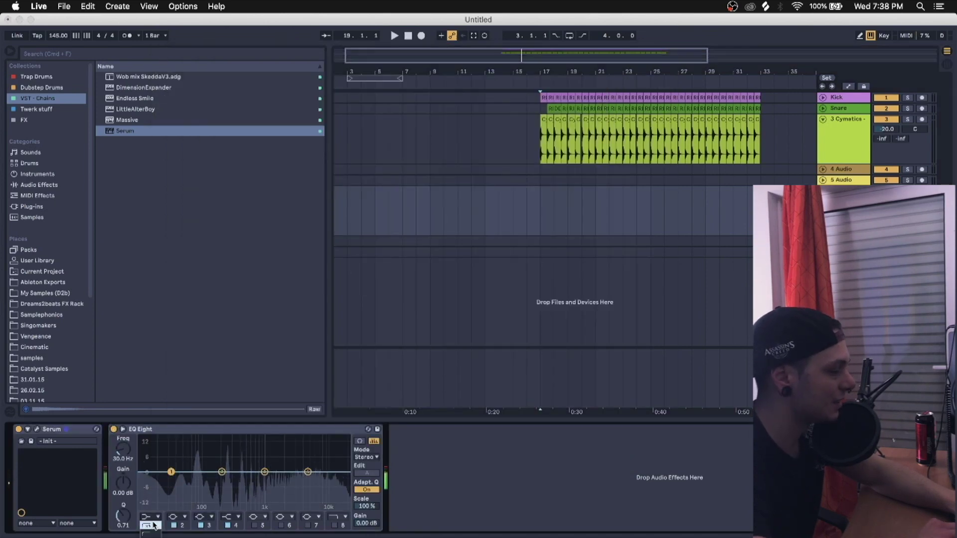
left_click(147, 526)
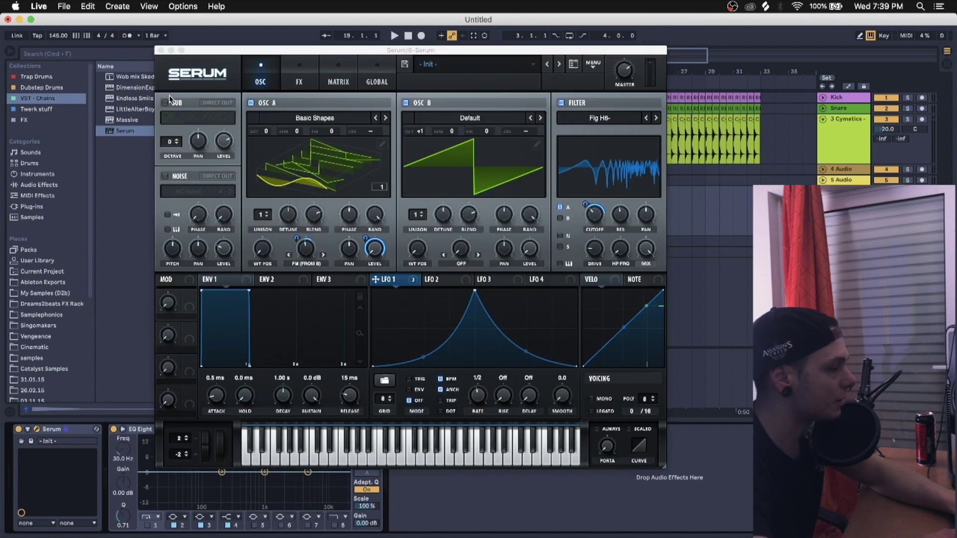
Enable Serum's sub oscillator, set its octave to -1 and close the plugin window.
left_click(165, 102)
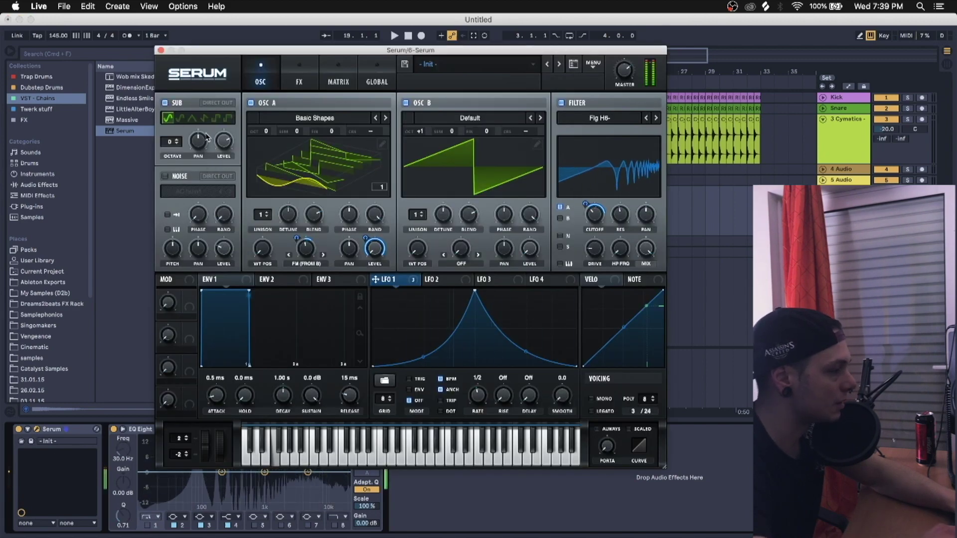
left_click(176, 144)
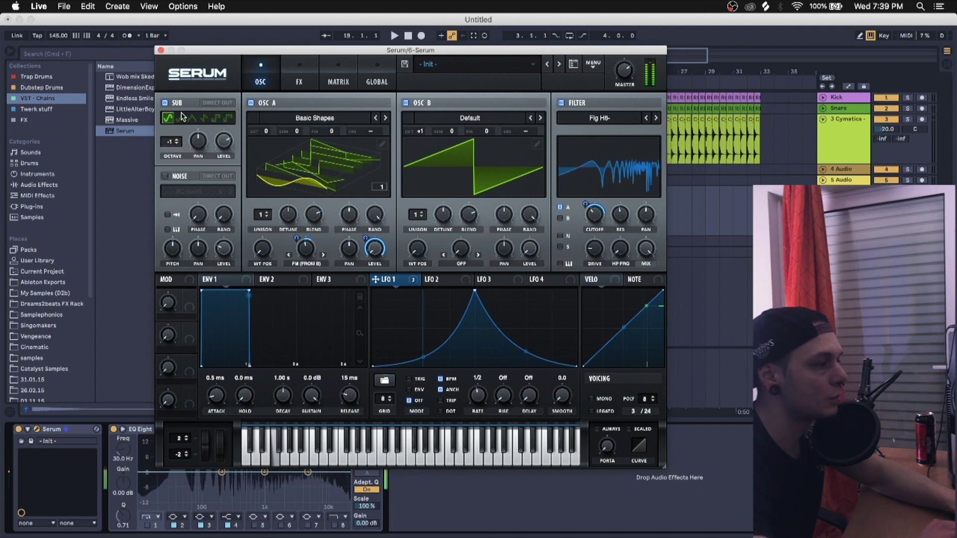
left_click(160, 50)
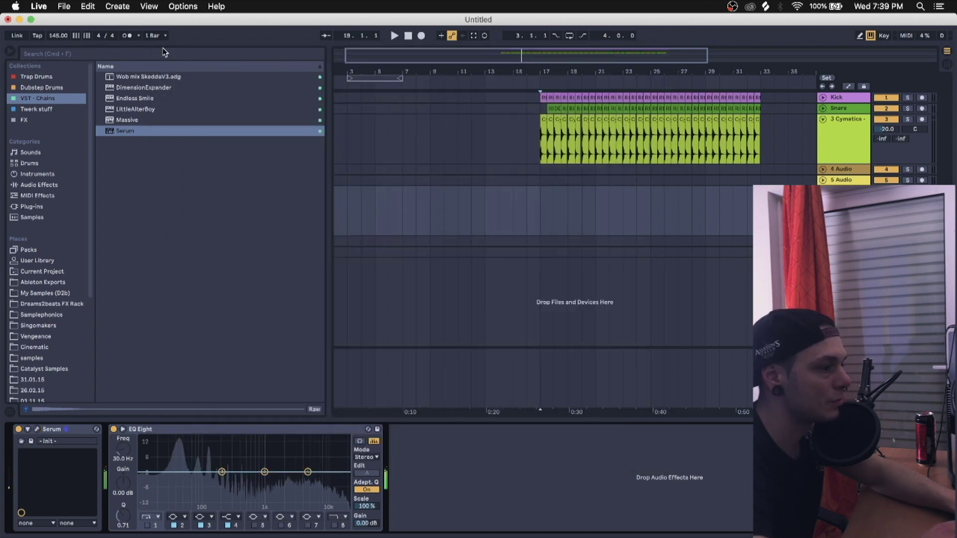
Insert a two-bar MIDI clip at bar 17 on the Serum track and try a short F1 note at its start.
left_click(548, 221)
key("super+shift+m")
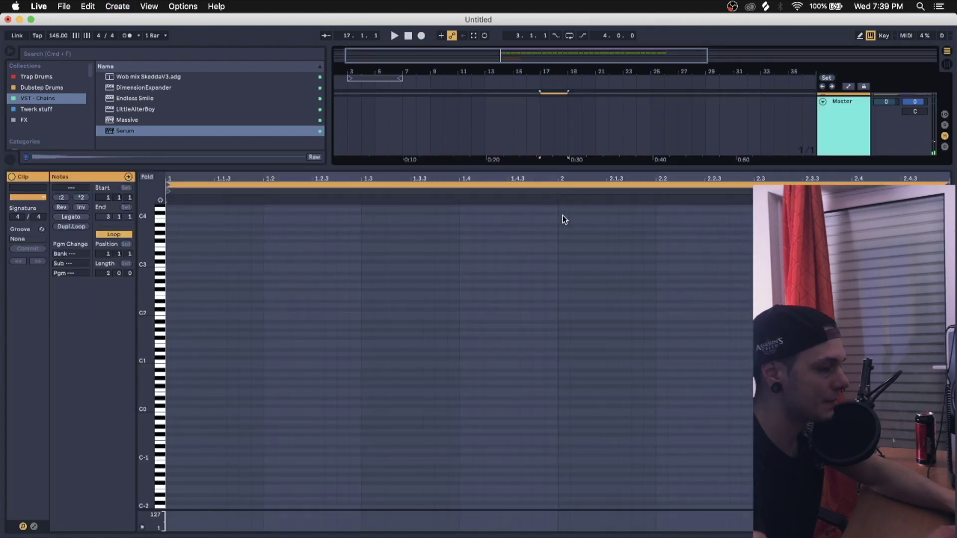
double_click(172, 343)
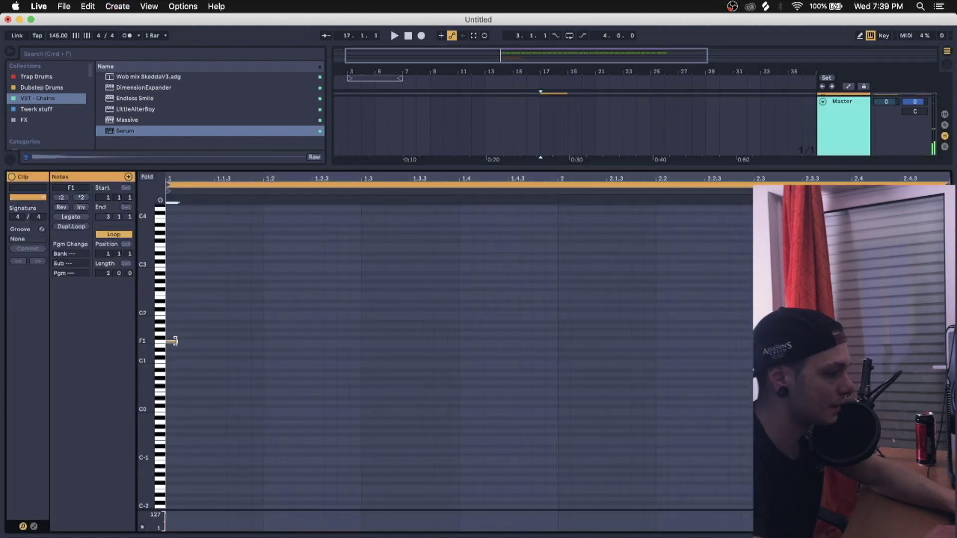
key("shift+Tab")
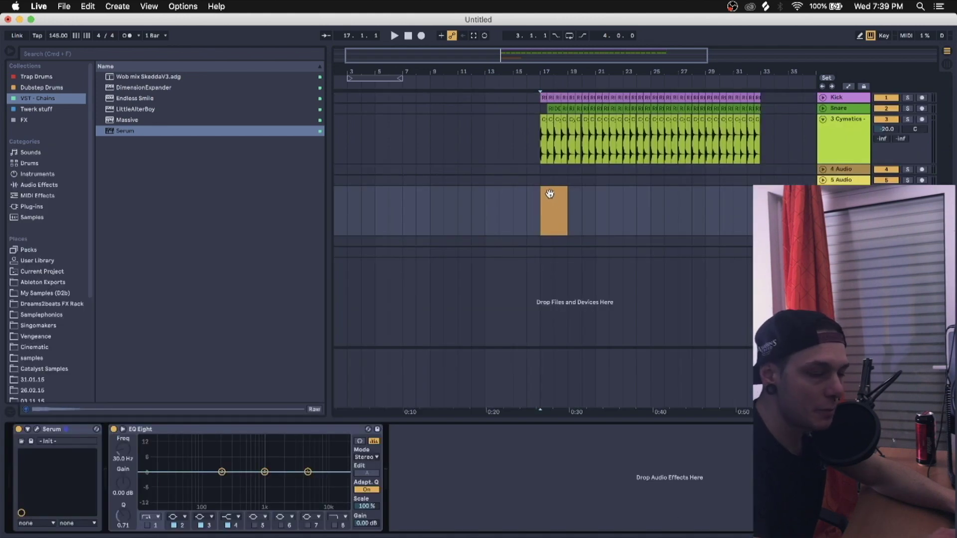
Try triplet timing on LFO 1, set it to Trig mode at a straight 1/4 rate, and adjust the sub oscillator's level.
left_click(38, 427)
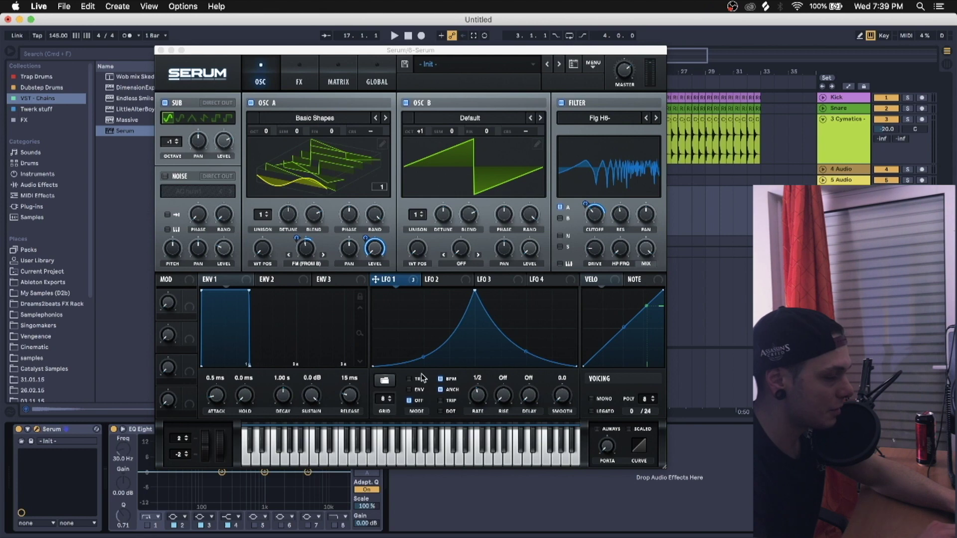
left_click(441, 401)
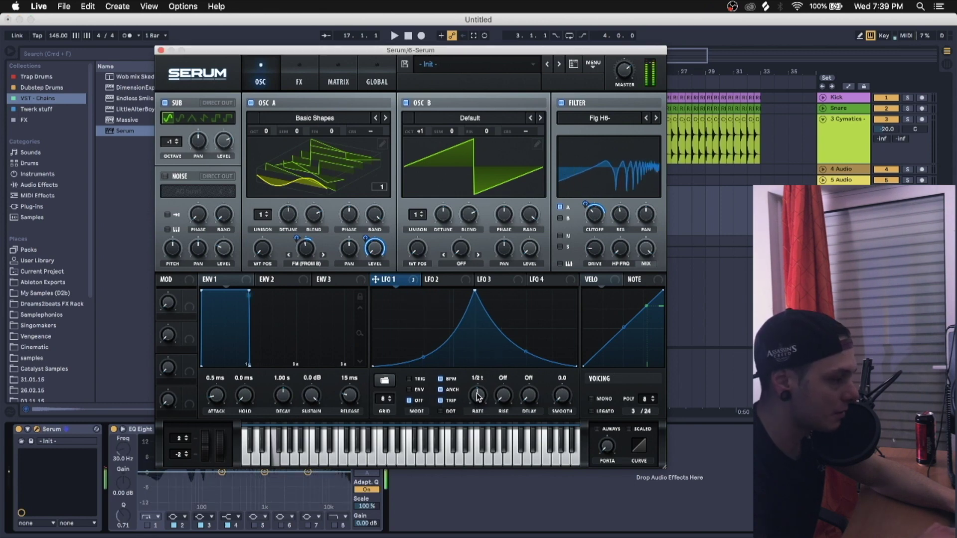
scroll(477, 395, "up", 1)
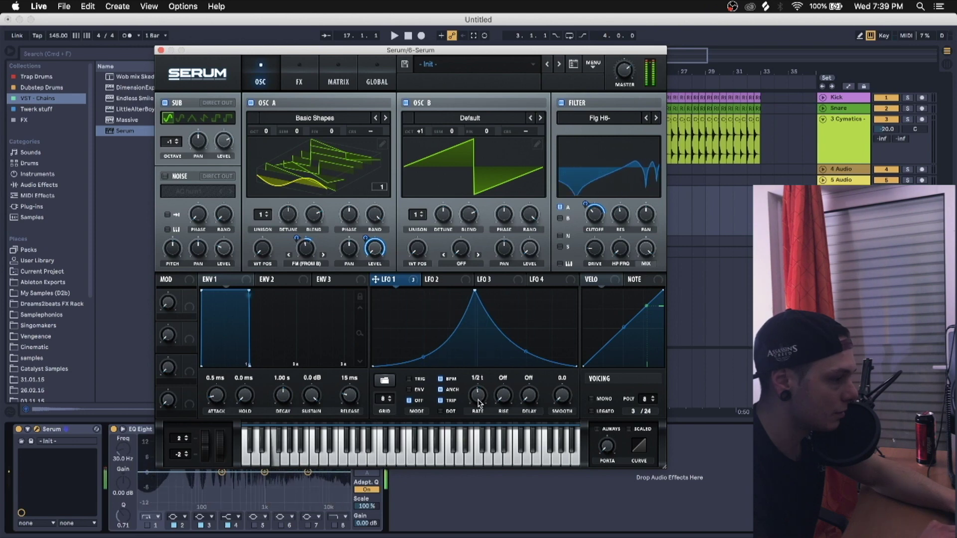
key("super+z")
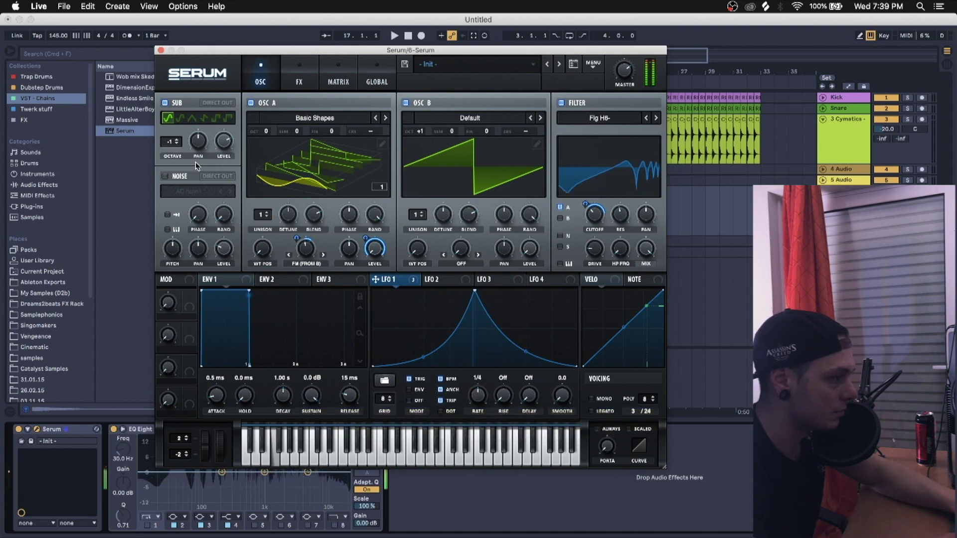
left_click_drag(223, 170, 228, 150)
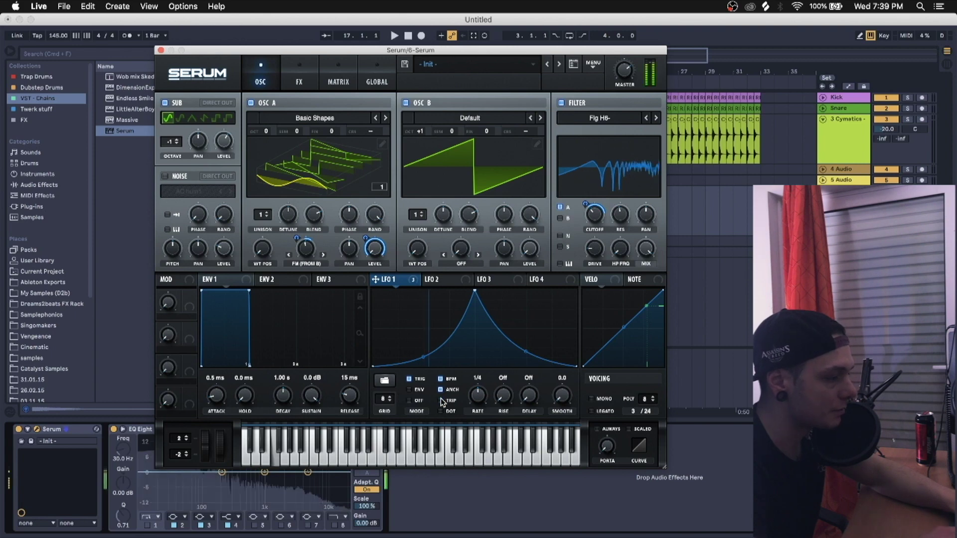
left_click(161, 50)
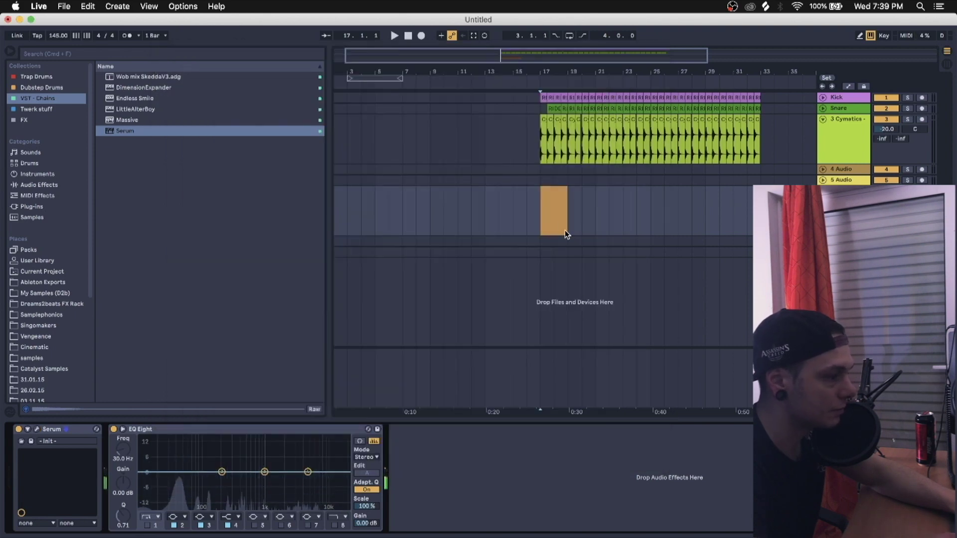
Consolidate the Serum track's MIDI clip with the empty space after it into one eight-bar clip from bar 17 to 25.
left_click_drag(555, 216, 651, 215)
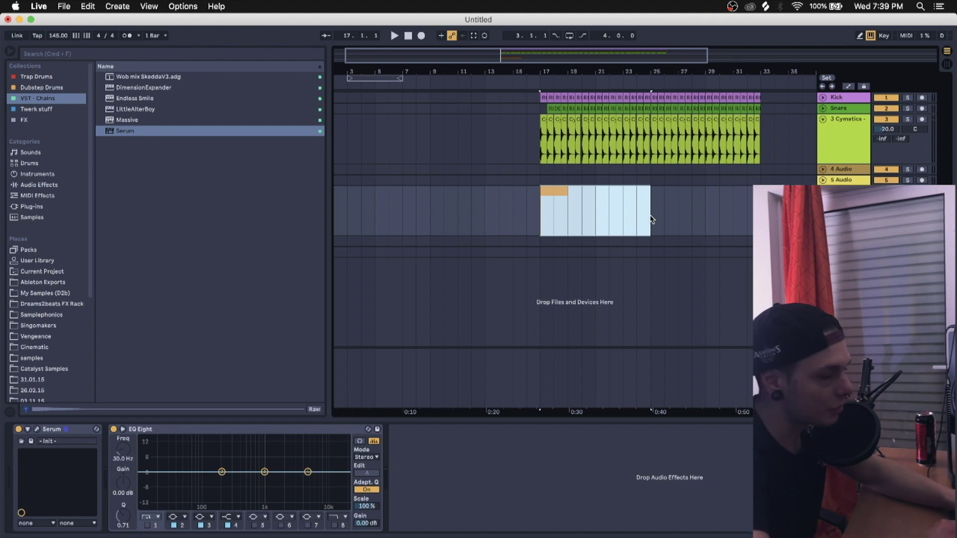
left_click(547, 219)
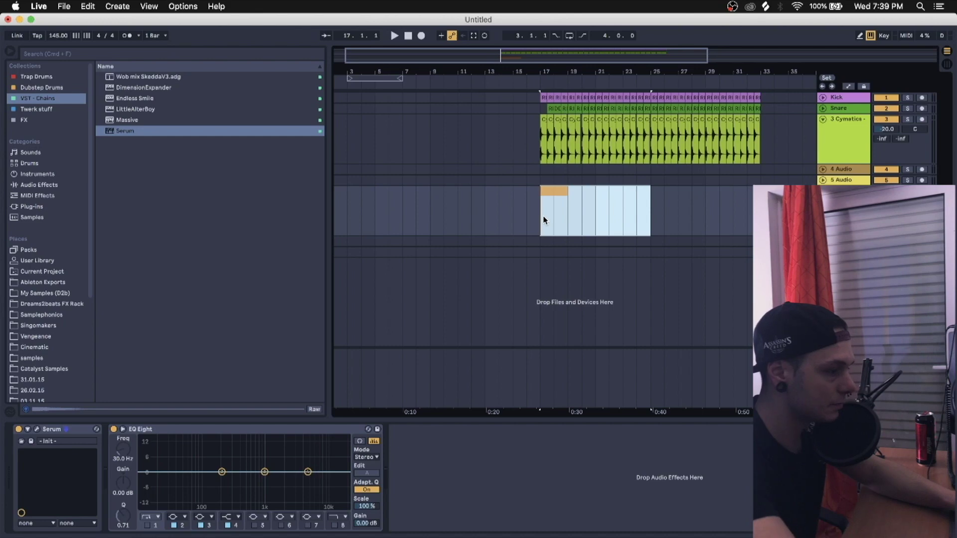
key("super+j")
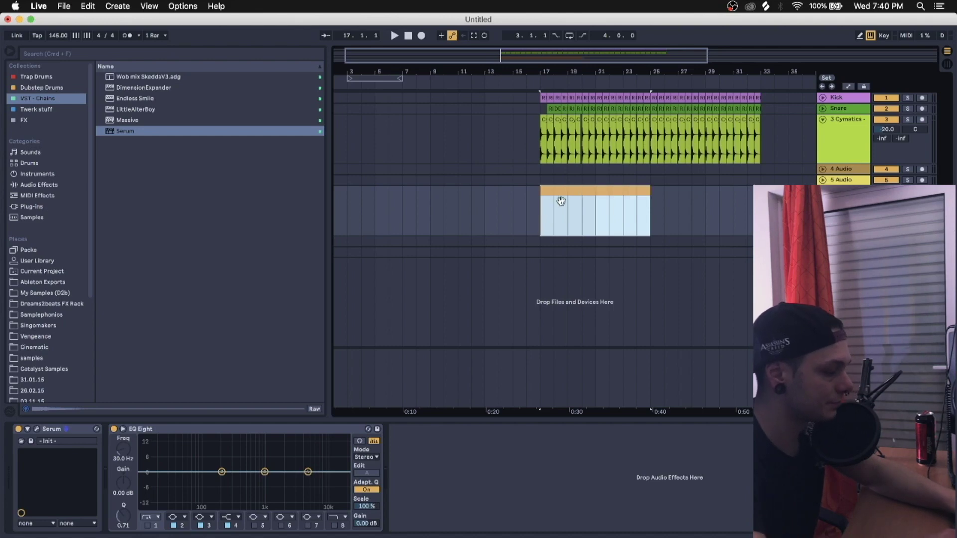
Fill the eight-bar Serum clip with F1 notes, one-beat notes every two beats in bars 1-4 and half-beat notes every beat from bar 5.
double_click(561, 201)
double_click(171, 342)
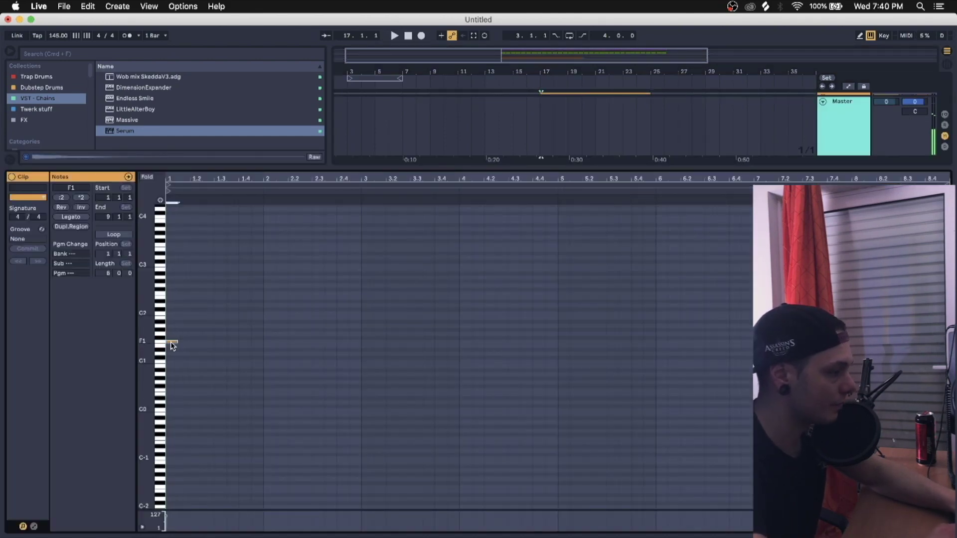
left_click_drag(175, 341, 369, 351)
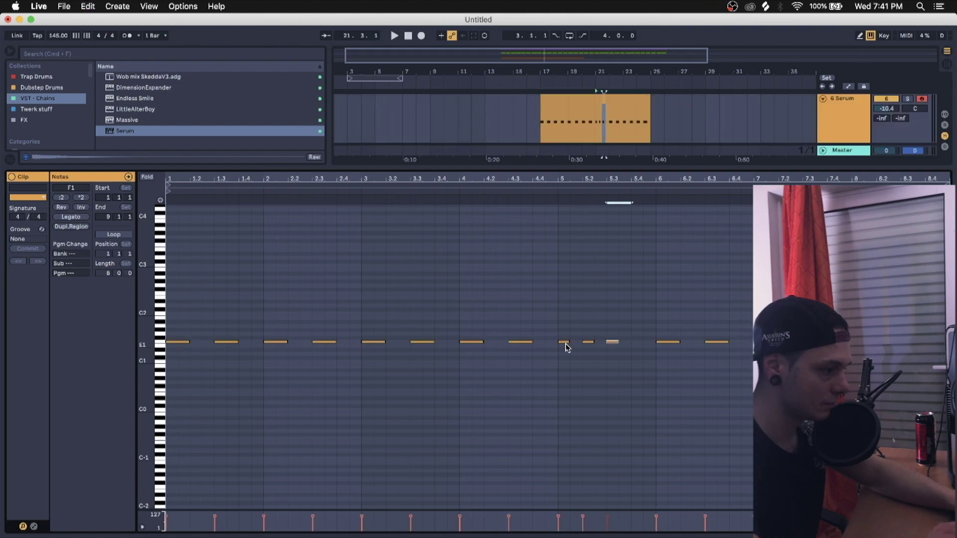
key("super+d")
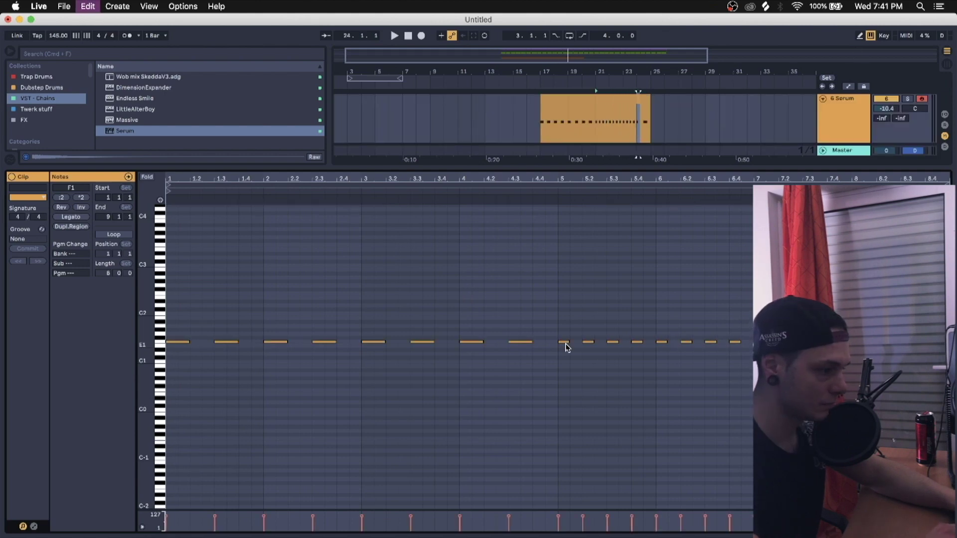
left_click(545, 121)
key("space")
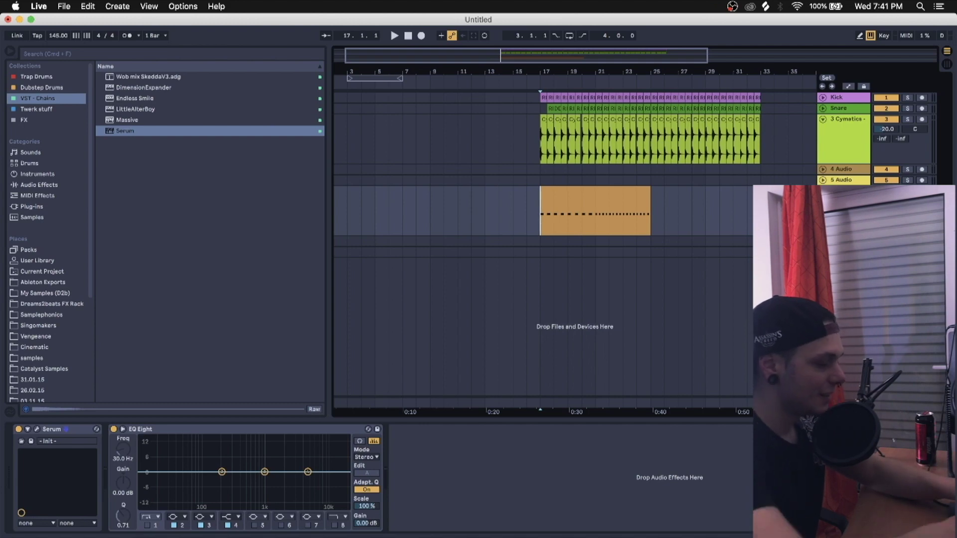
Add a new MIDI track below with an empty eight-bar clip from bar 25 to 33 and load Serum on it.
key("shift+super+t")
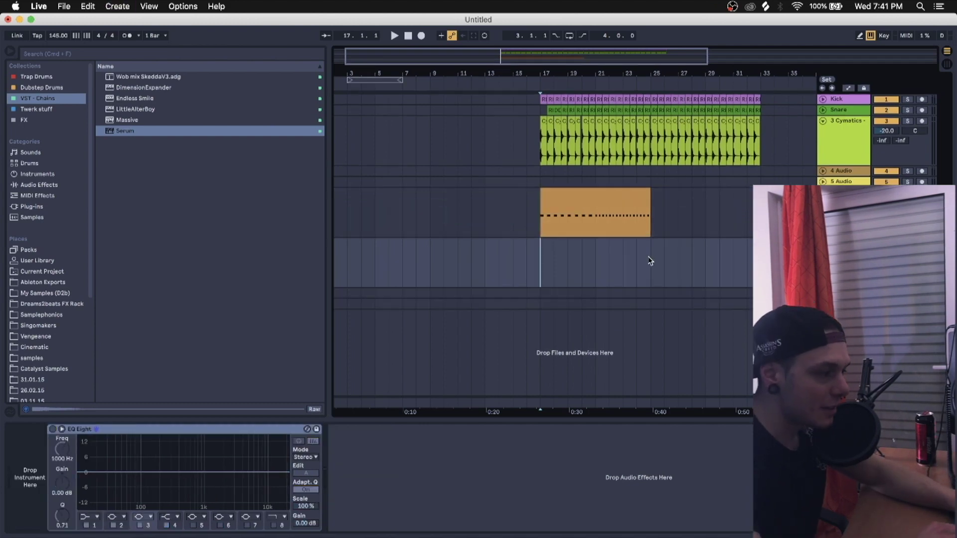
left_click_drag(651, 261, 779, 262)
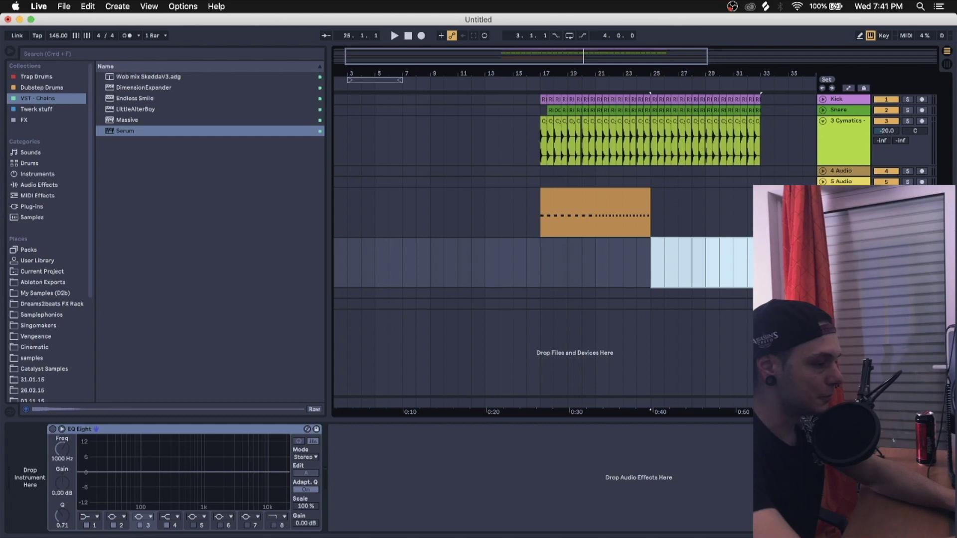
key("shift+super+m")
key("Return")
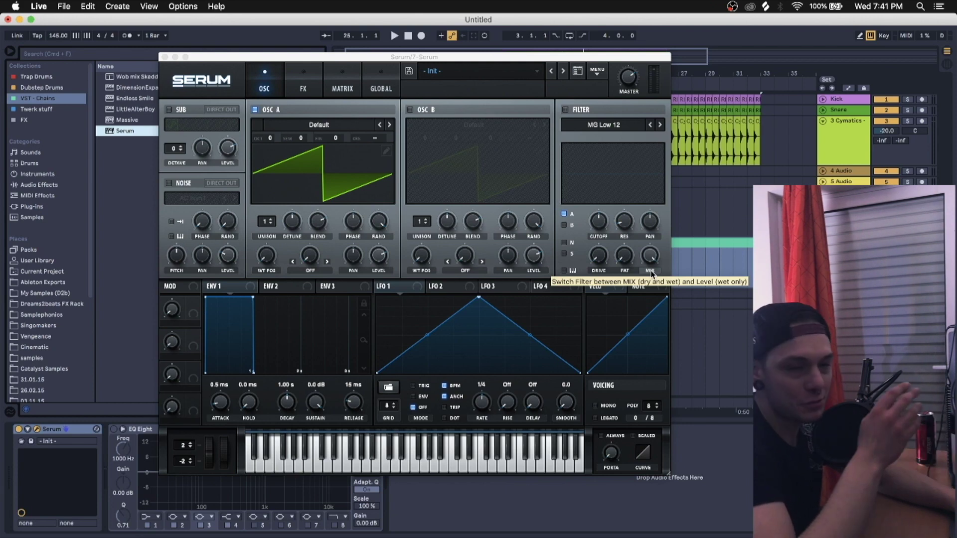
Load Full Vomit 1 from Cymatics Vomit for Serum Vol 2 Wavetables into oscillator A and audition it, leaving oscillator B off.
left_click(426, 114)
left_click(292, 126)
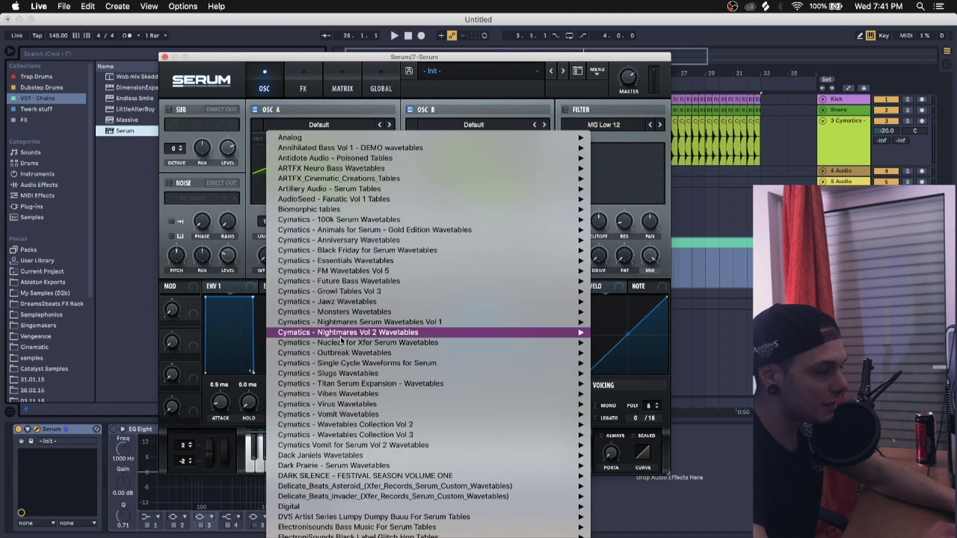
scroll(341, 340, "down", 10)
mouse_move(341, 340)
scroll(341, 340, "up", 10)
scroll(342, 340, "down", 10)
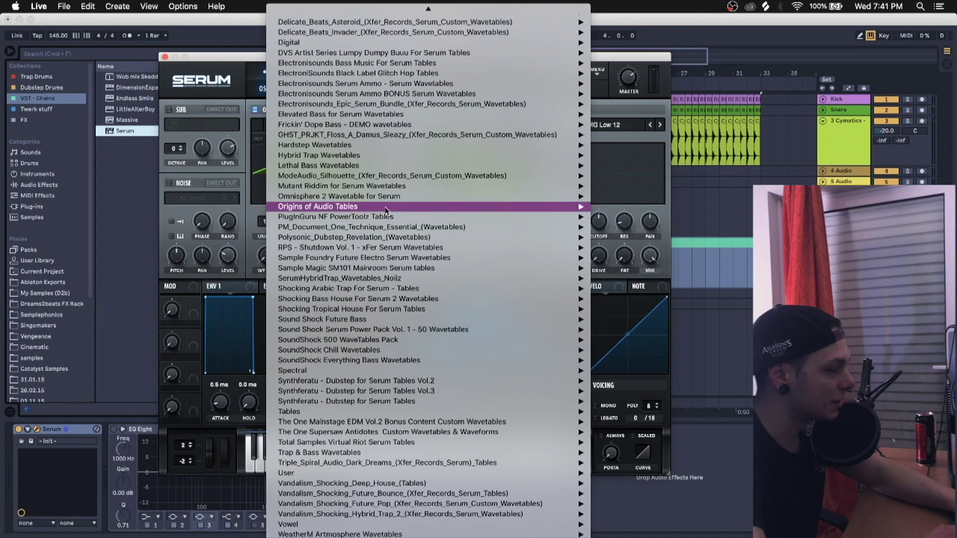
scroll(356, 445, "up", 10)
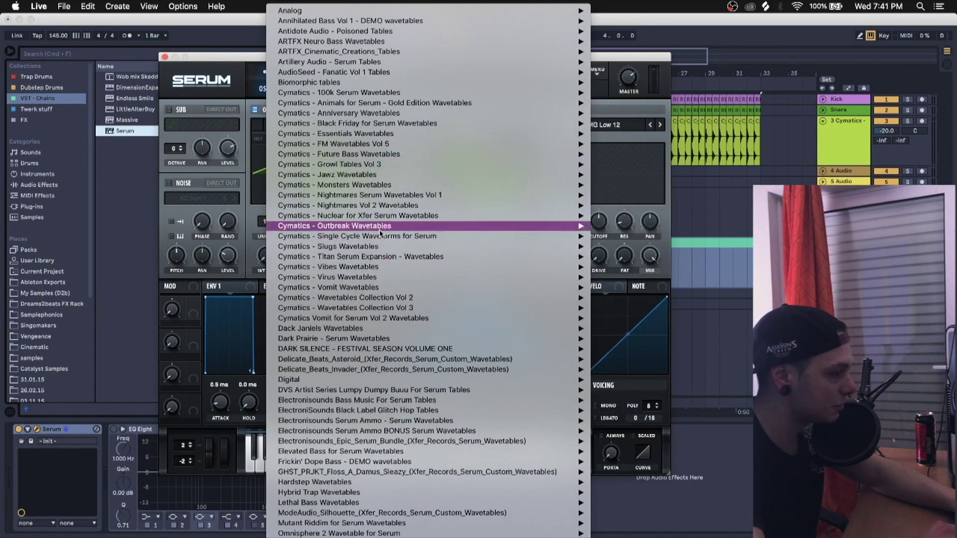
mouse_move(366, 249)
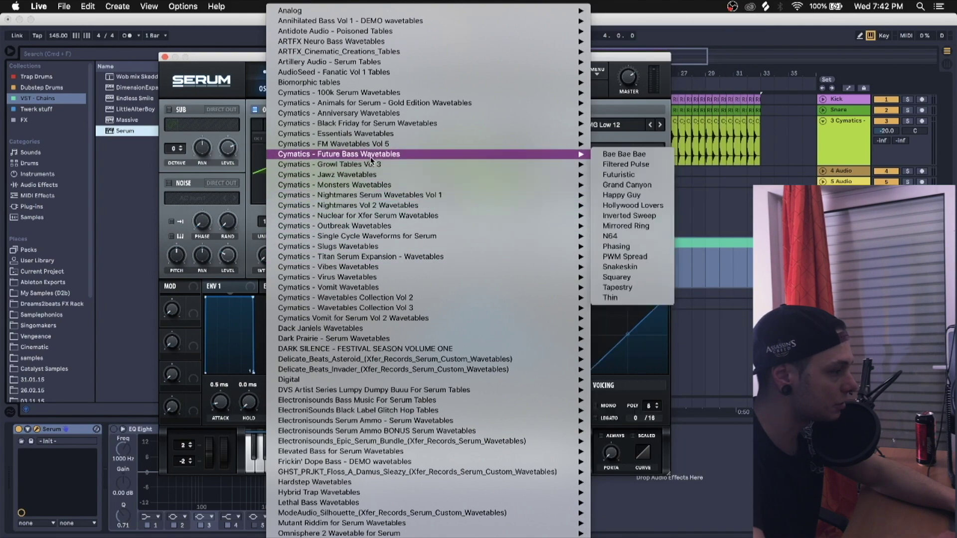
mouse_move(371, 174)
mouse_move(375, 319)
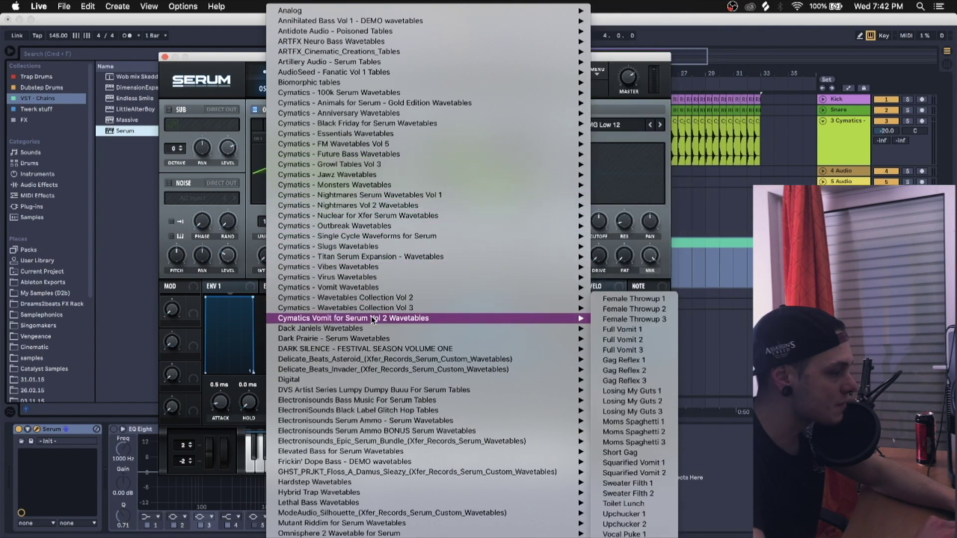
left_click(622, 329)
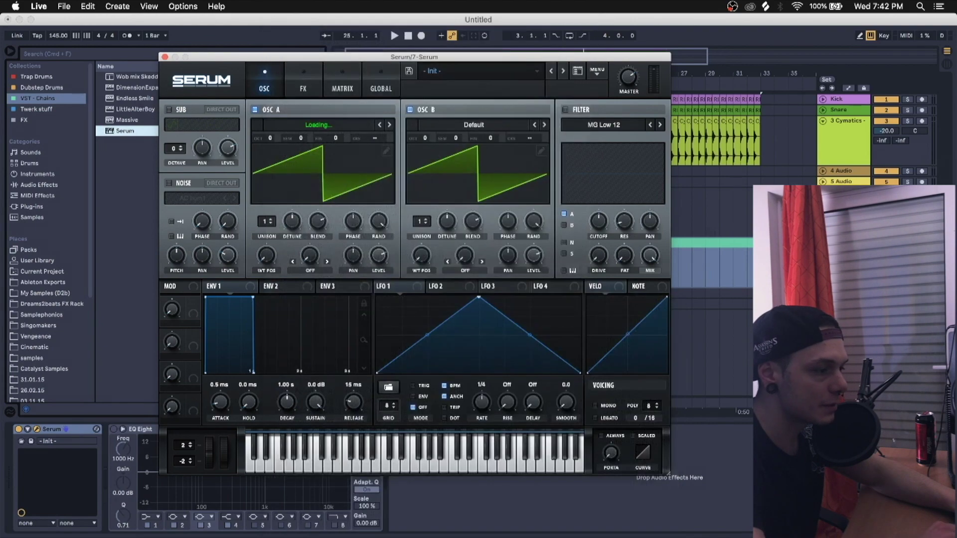
left_click(698, 243)
key("f")
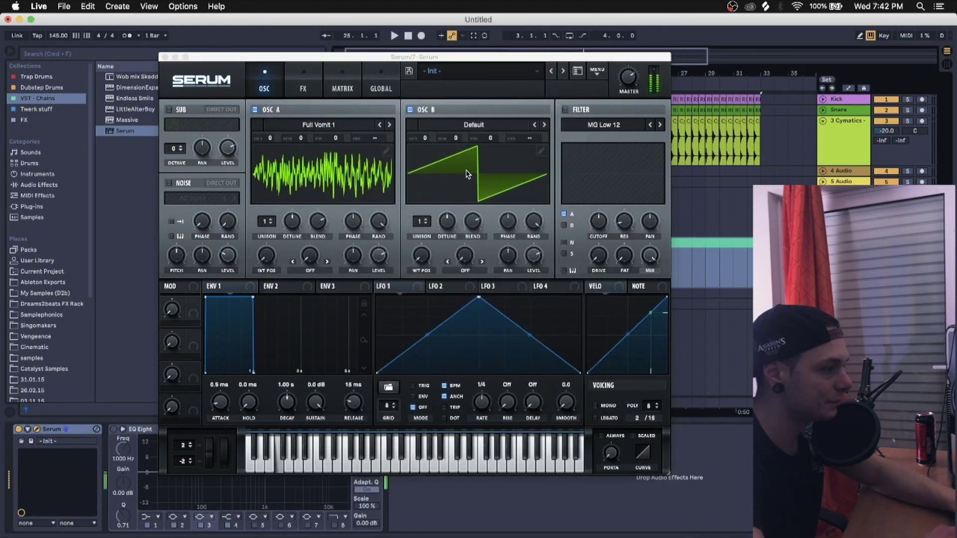
left_click(410, 110)
Modulate oscillator A's level with LFO 1 in Trig mode and bow both slopes of the LFO curve slightly upward.
left_click_drag(383, 261, 382, 204)
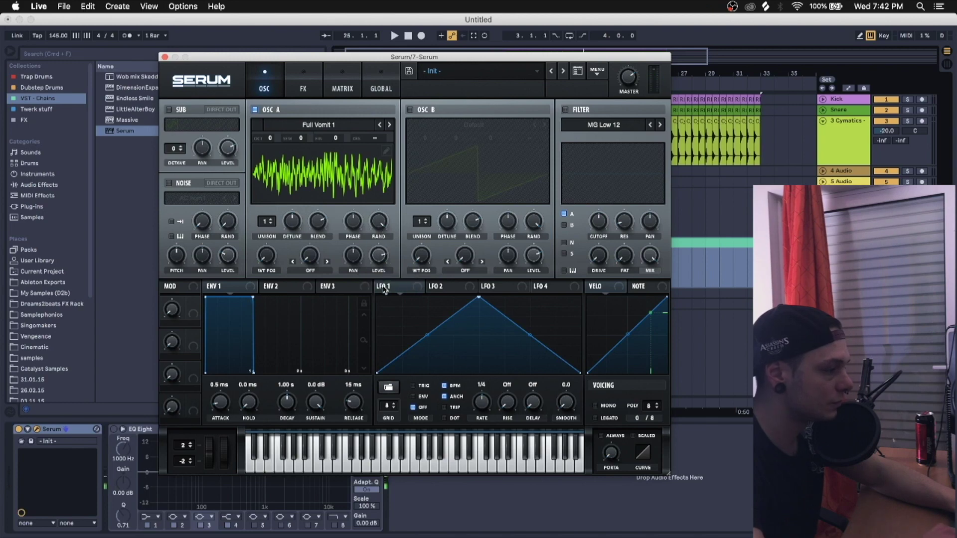
left_click_drag(380, 287, 379, 255)
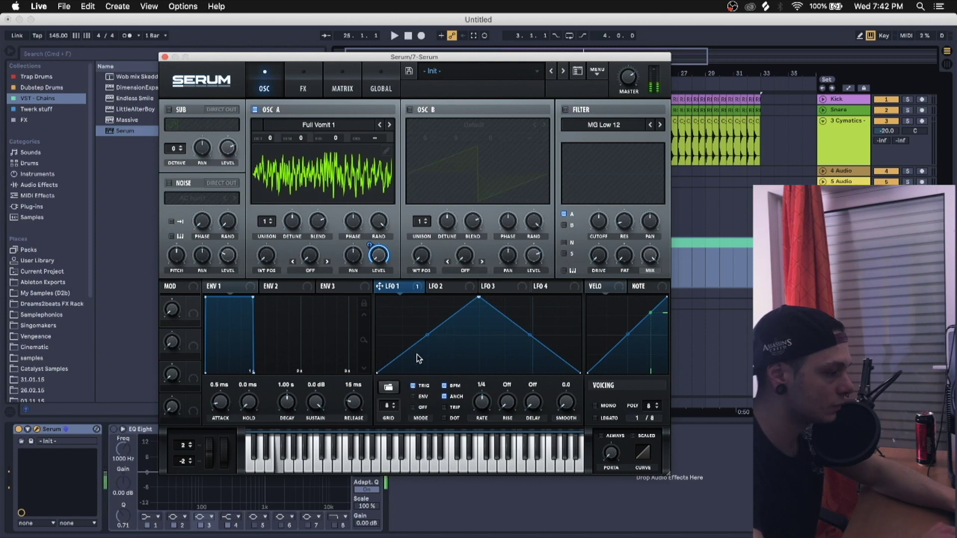
left_click_drag(427, 334, 427, 324)
left_click_drag(530, 337, 528, 331)
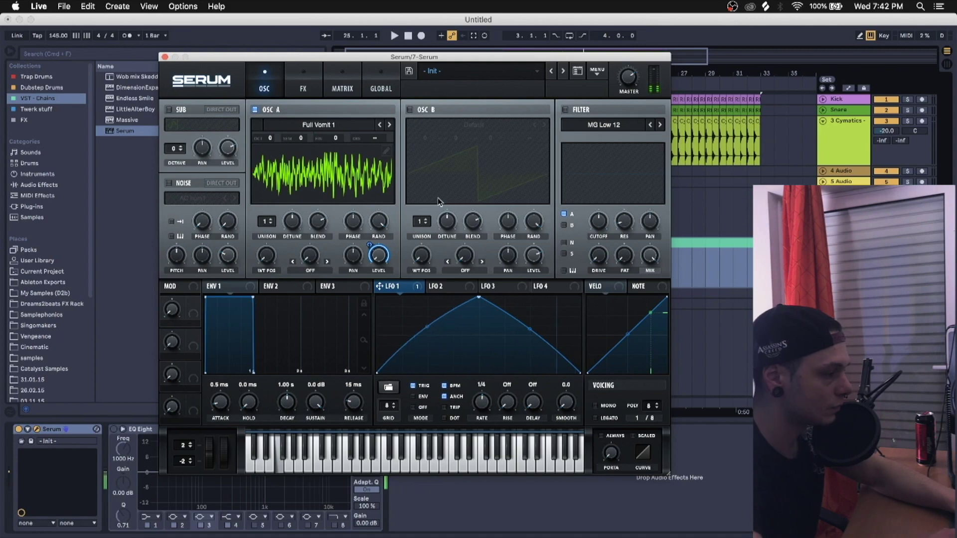
Enable oscillator B and load the Dagger wavetable from Cymatics - Jawz Wavetables.
left_click(409, 109)
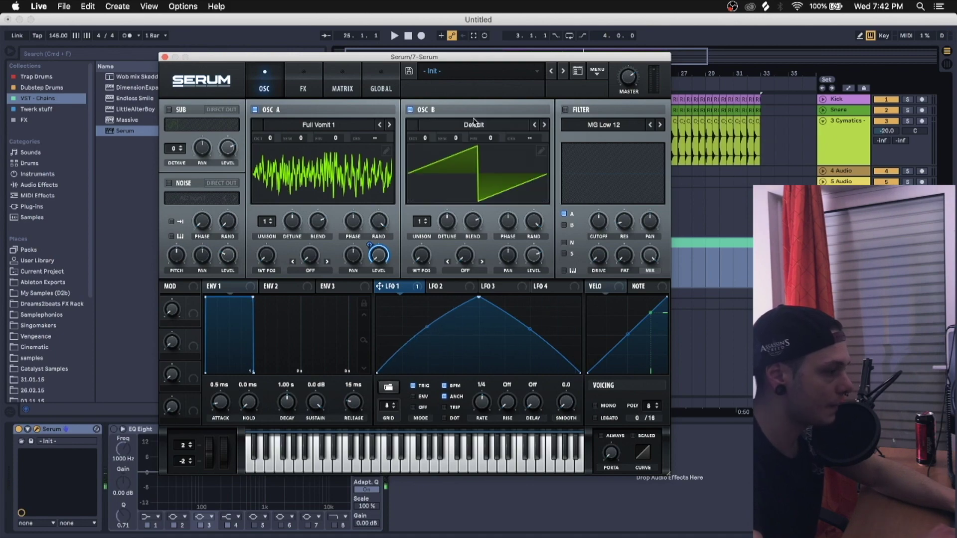
left_click(476, 125)
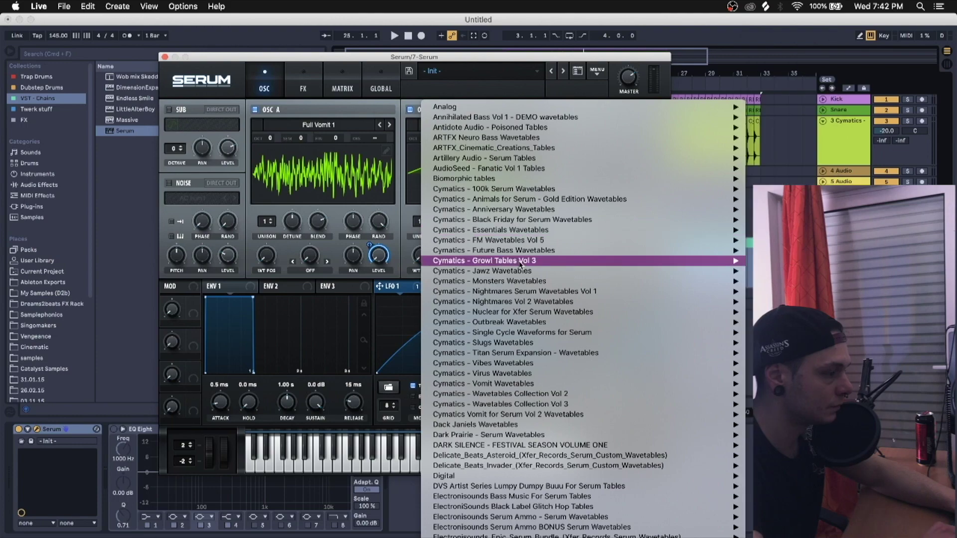
mouse_move(518, 273)
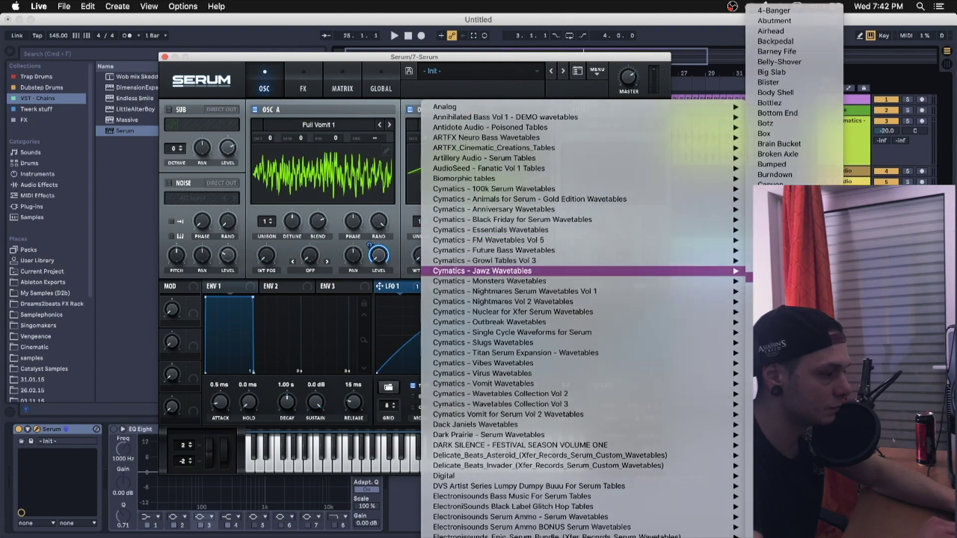
left_click(778, 239)
Set oscillator A's warp mode to AM (from B) and audition different warp amounts.
left_click(309, 270)
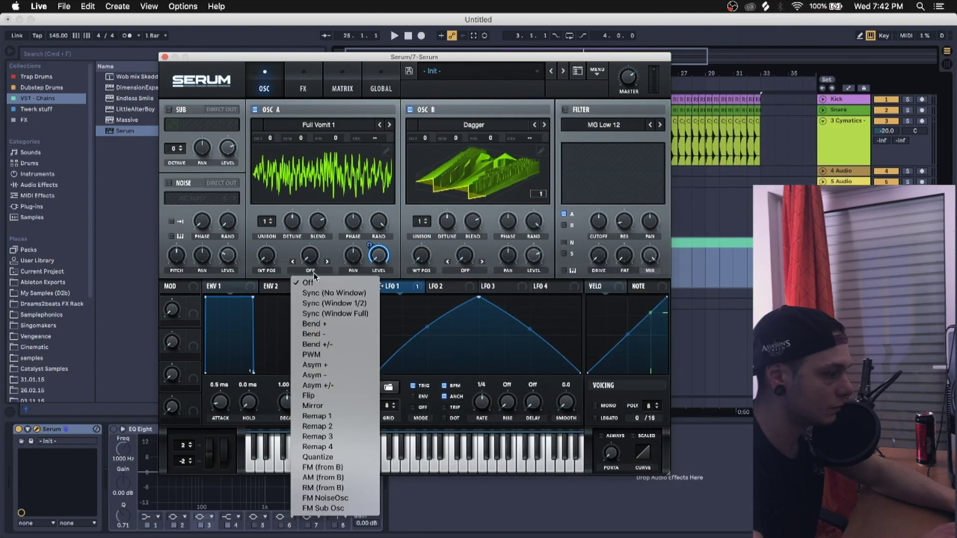
left_click(319, 461)
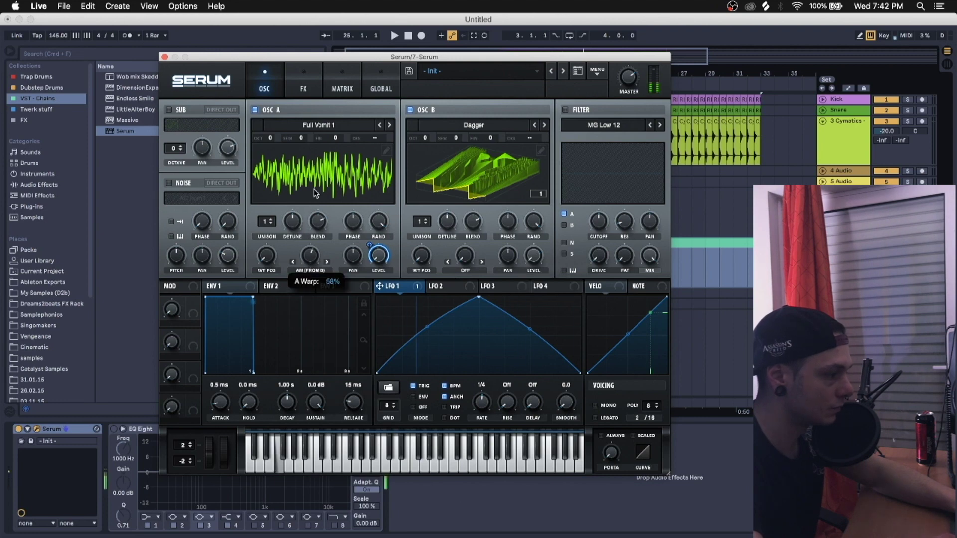
left_click_drag(312, 257, 332, 156)
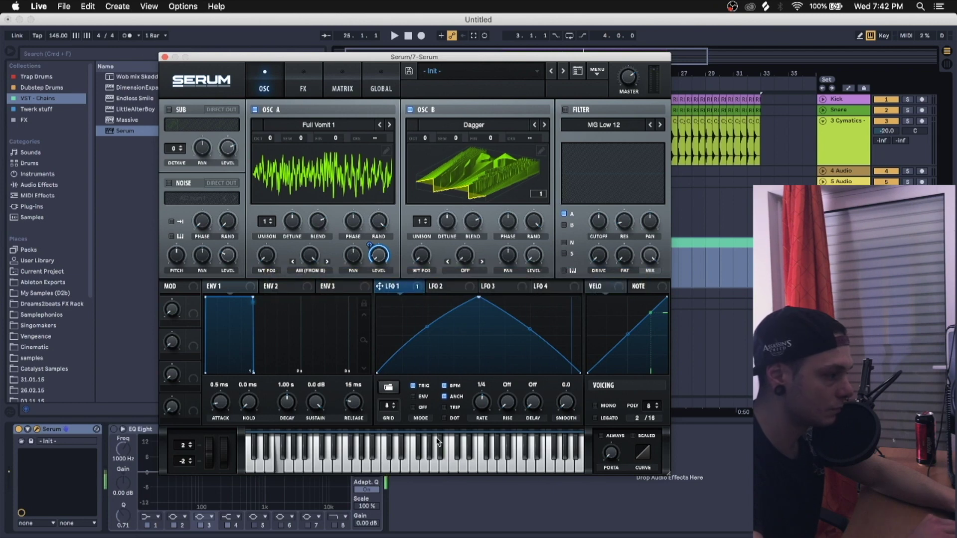
Set oscillator B's wavetable position to 148, show oscillator A's wavetable in 3D, and audition the sound.
left_click_drag(422, 260, 420, 182)
left_click(336, 187)
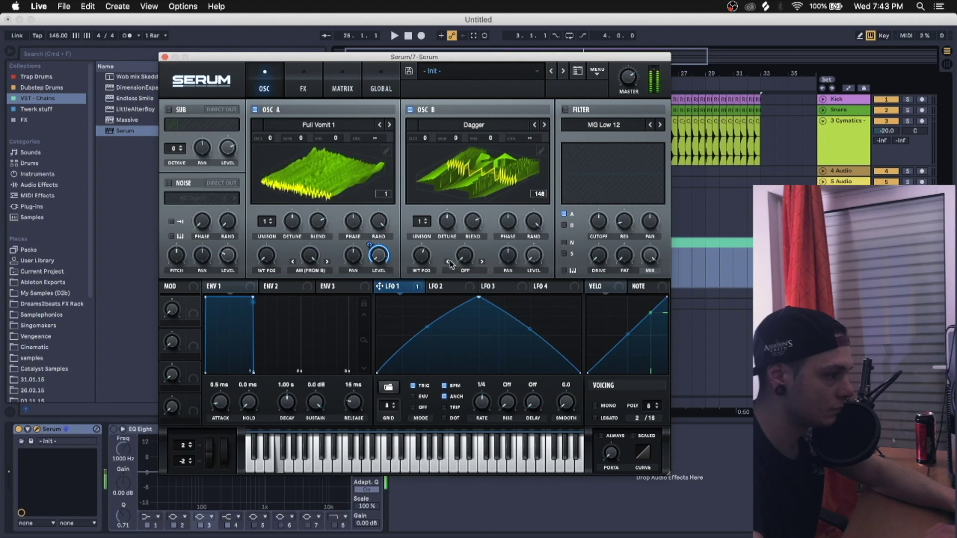
key("f")
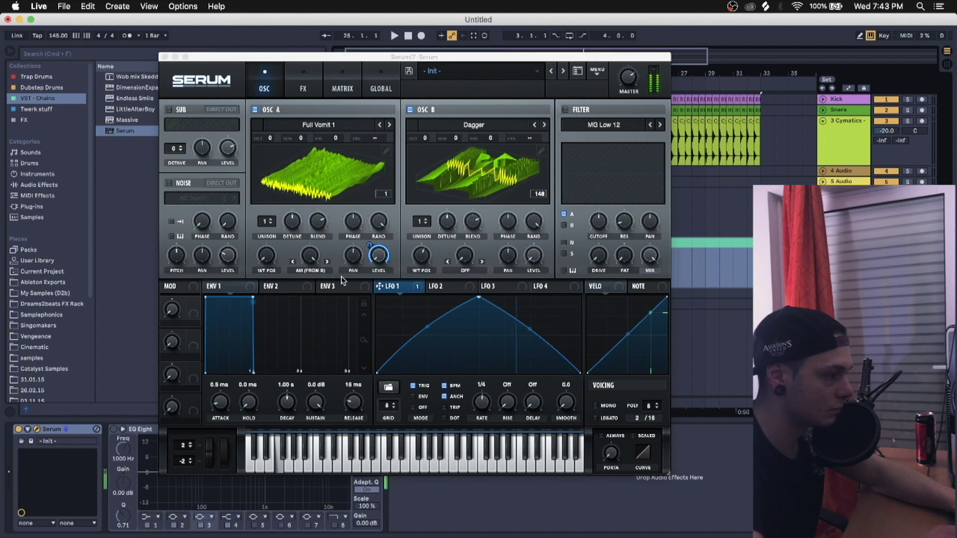
Set oscillator B's warp mode to Mirror and modulate both oscillators' warp amounts with LFO 1, keeping B unison at 1.
left_click_drag(310, 255, 315, 315)
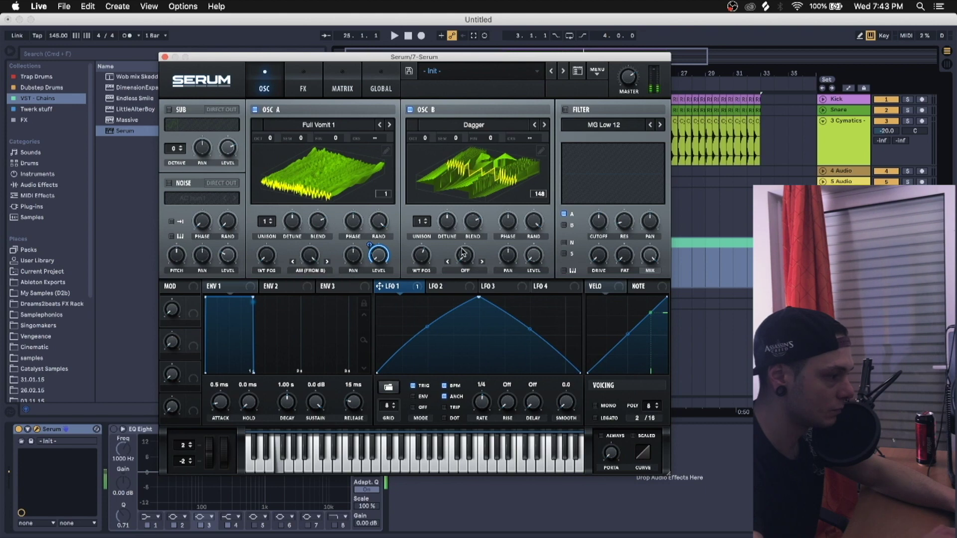
left_click(465, 270)
left_click(478, 406)
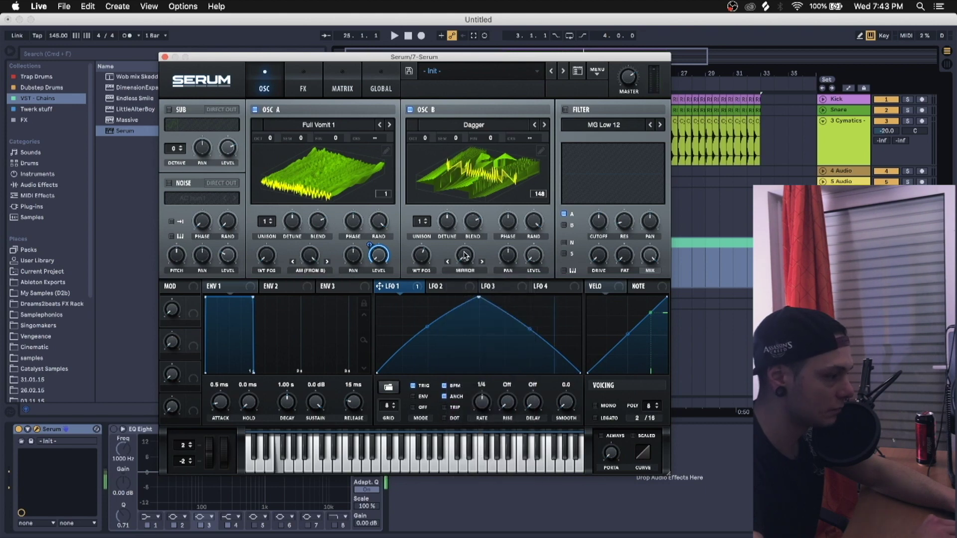
mouse_move(466, 267)
left_mouse_down()
mouse_move(466, 252)
mouse_move(462, 259)
left_mouse_up()
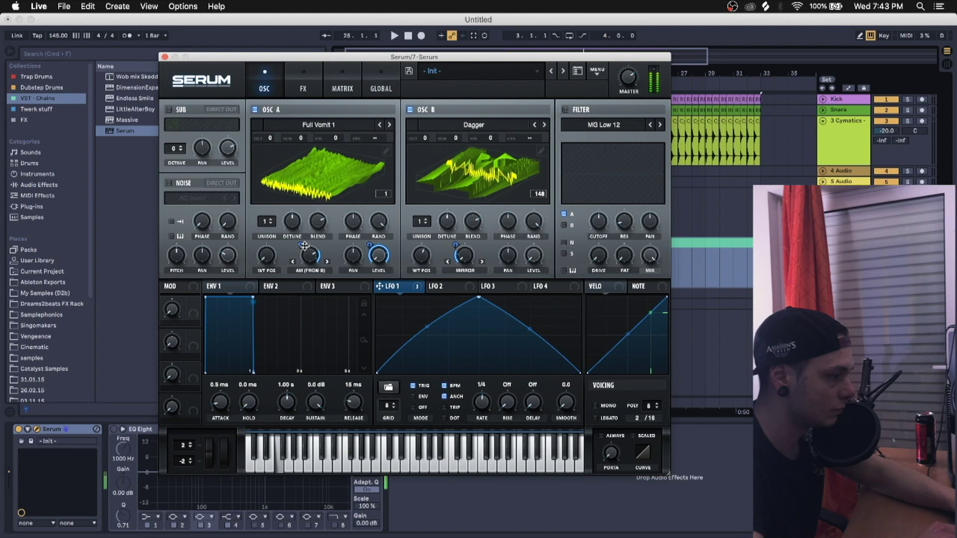
left_click_drag(421, 222, 421, 214)
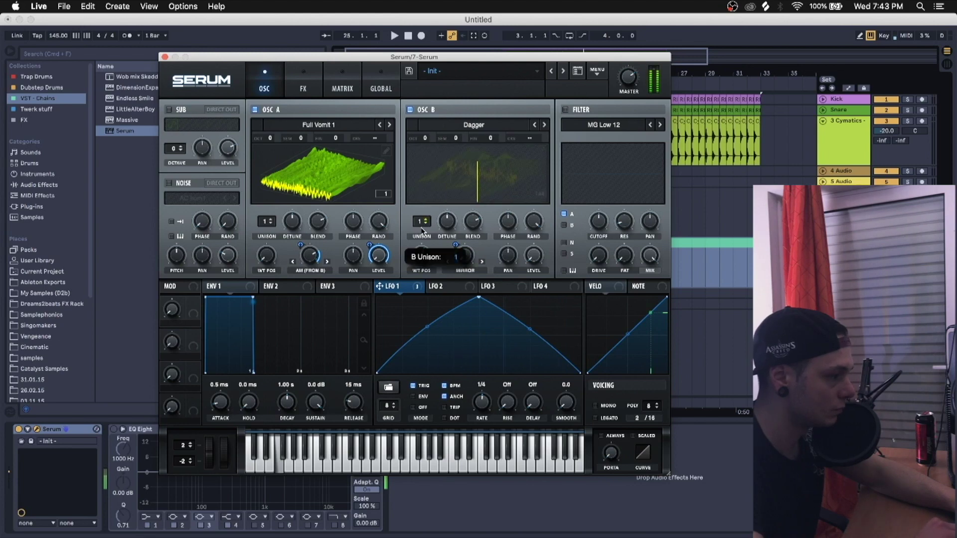
Enable the filter with type PP 12 and modulate its cutoff, frequency and resonance with LFO 1.
left_click(565, 109)
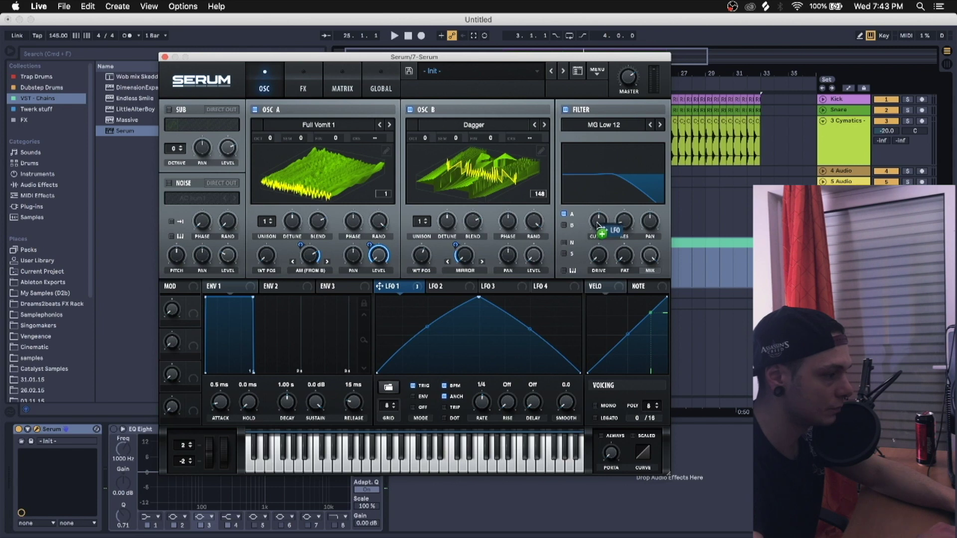
left_click_drag(590, 211, 598, 221)
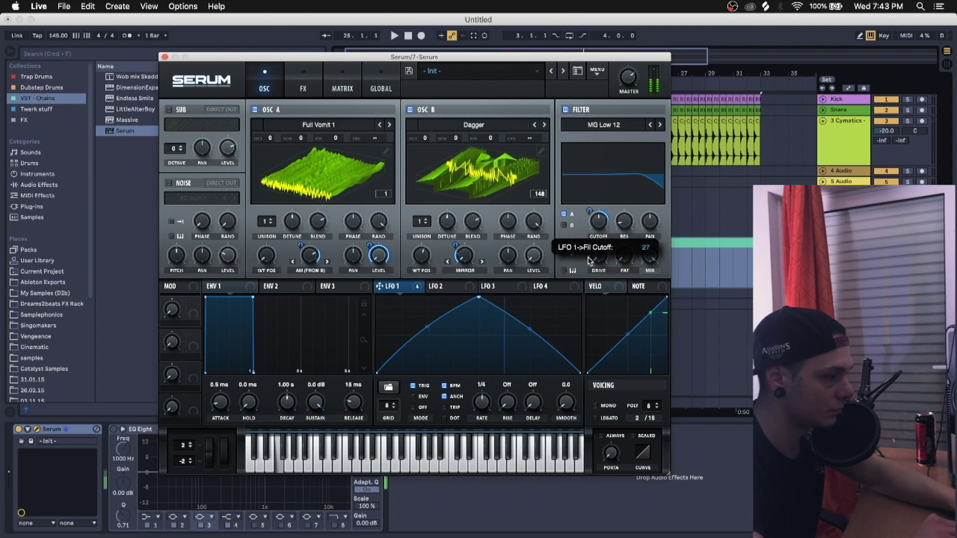
left_click(603, 124)
mouse_move(642, 207)
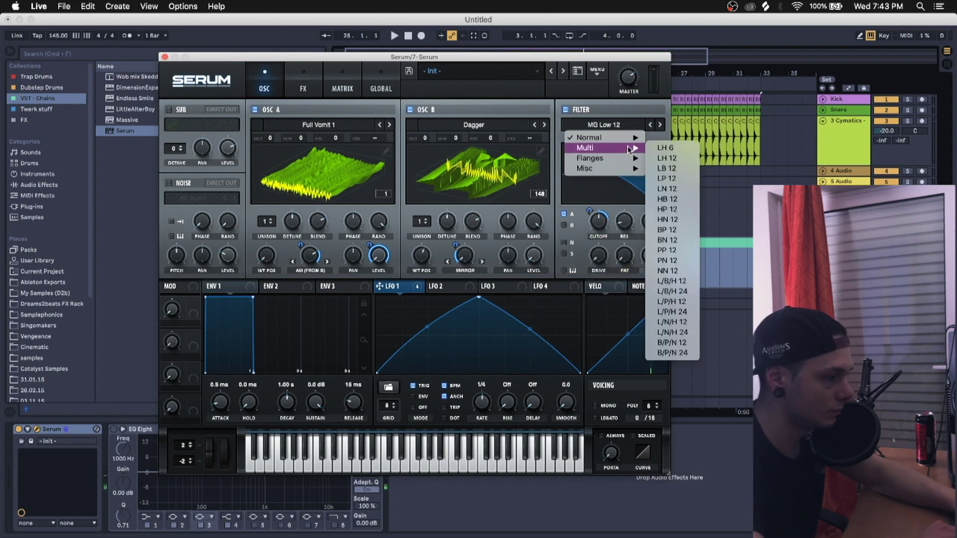
left_click(673, 220)
left_click(660, 125)
left_click(660, 124)
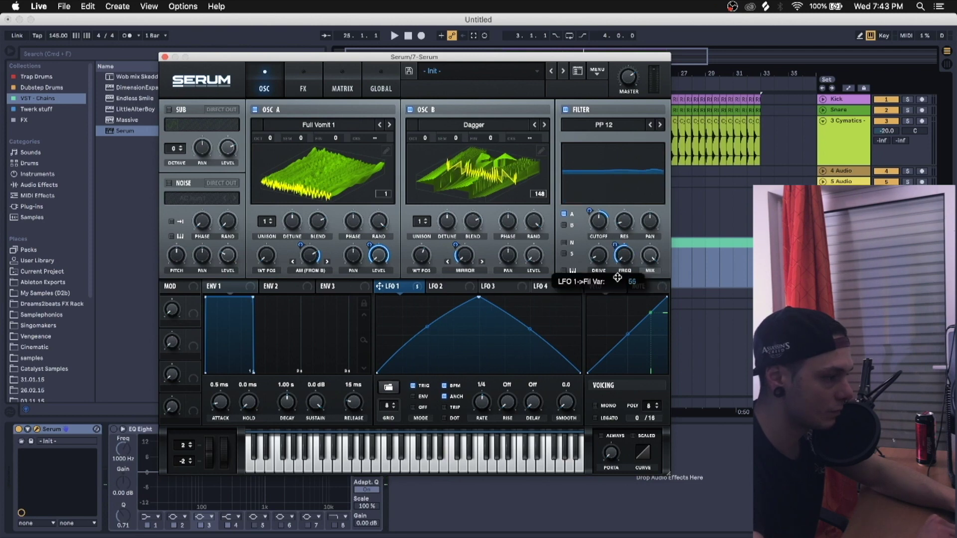
left_click_drag(620, 227, 623, 223)
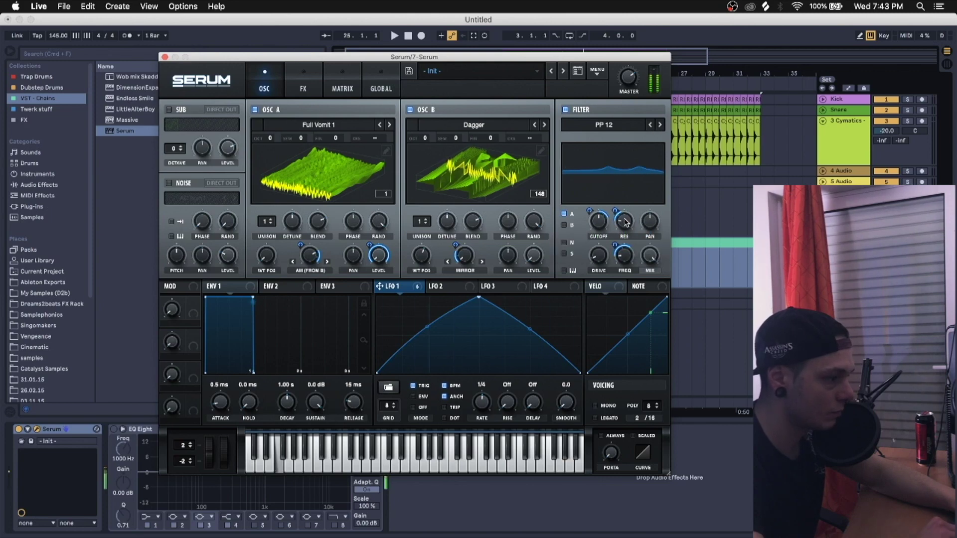
Change the filter type to Cmb + while auditioning the sound.
left_click(661, 125)
left_click(660, 125)
left_click(661, 125)
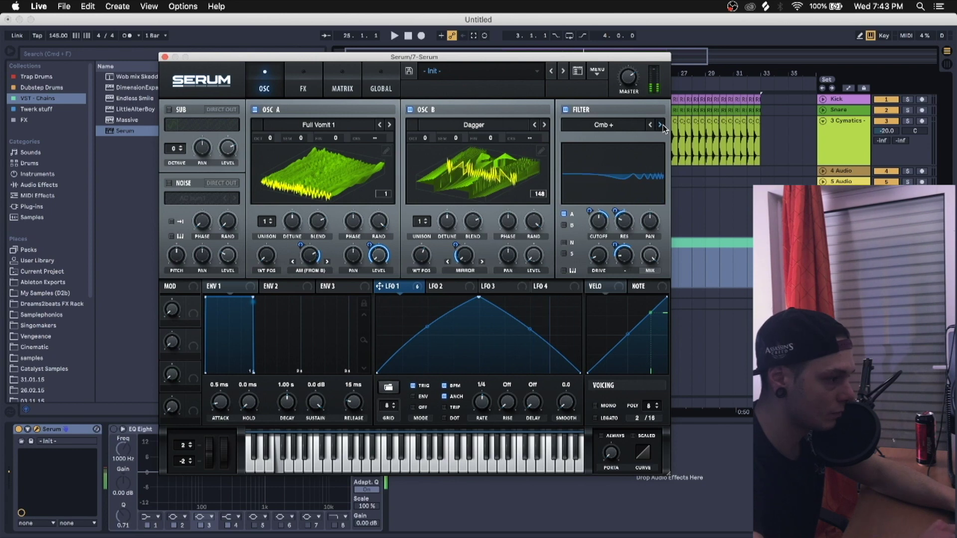
Audition different filter types up to FPhs 12HL6- and set oscillator B's octave to -1.
left_click(651, 126)
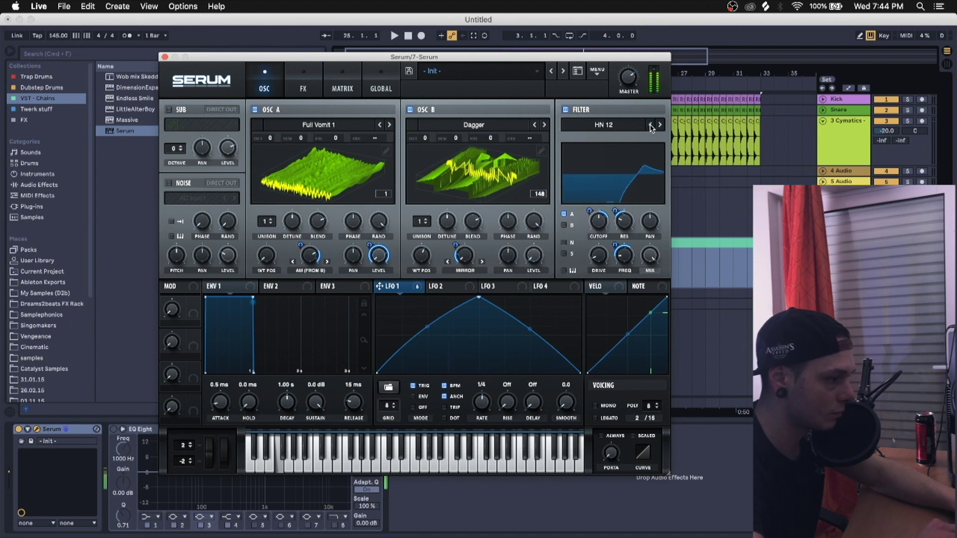
left_click(659, 125)
left_click(604, 125)
mouse_move(598, 159)
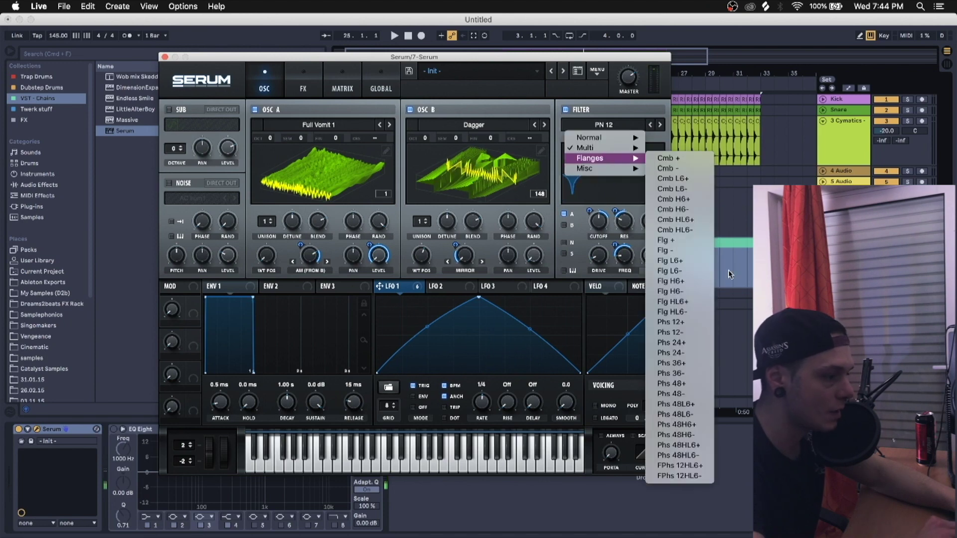
left_click(683, 349)
left_click(660, 125)
left_click(660, 125)
left_click(660, 125)
left_click(660, 126)
left_click(660, 125)
left_click(660, 125)
left_click(660, 126)
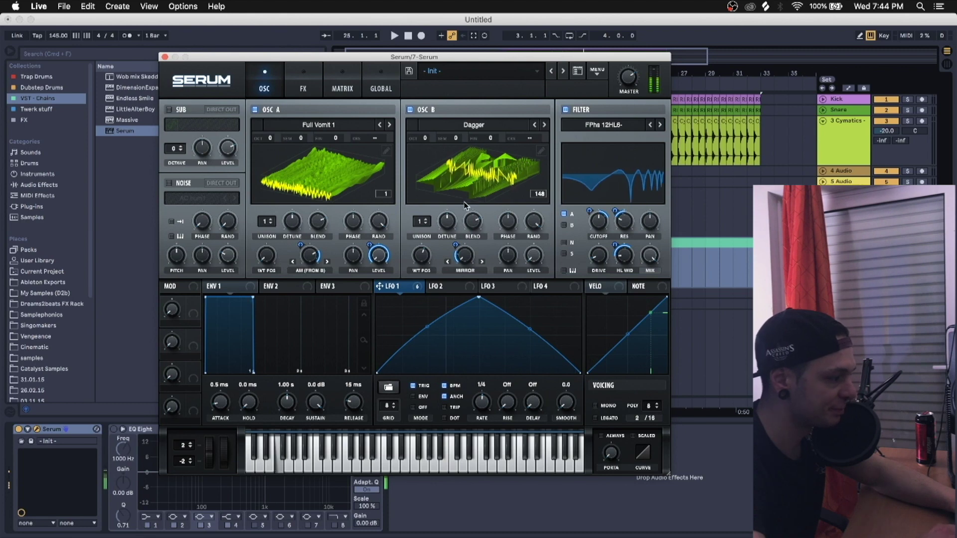
left_click_drag(424, 138, 424, 150)
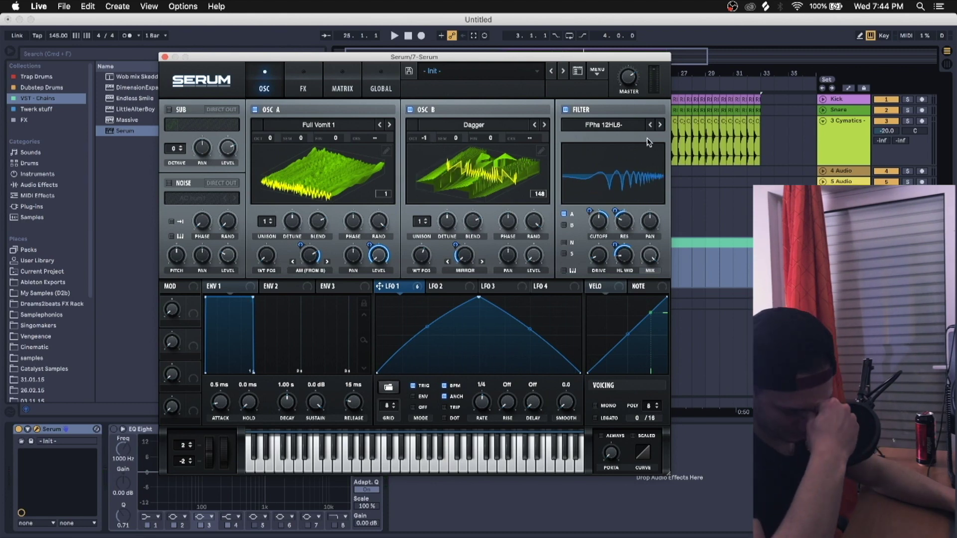
Step through the miscellaneous filter types, including Low EQ 6, Ring Mod, SampHold-, Combs and Allpasses, while auditioning the sound.
left_click(661, 124)
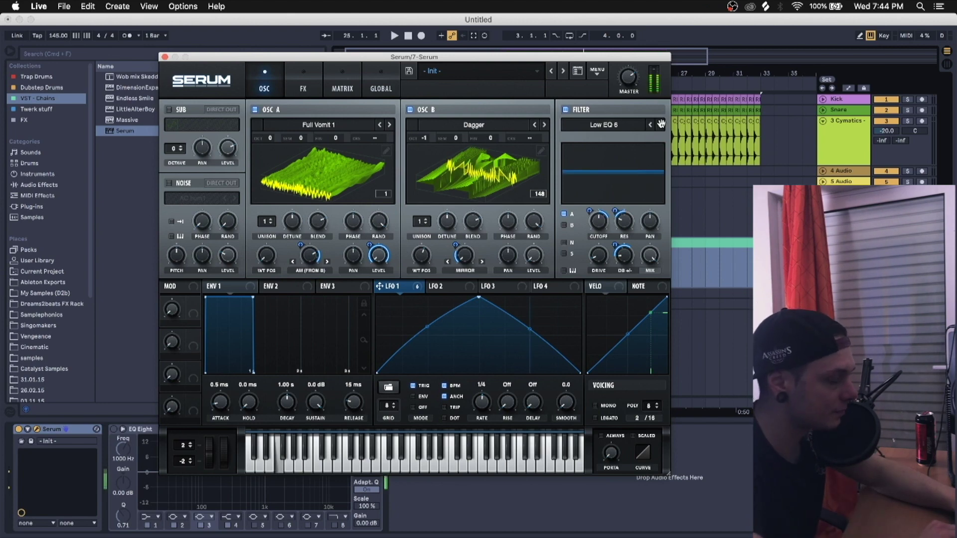
left_click(661, 124)
left_click(661, 124)
left_click(660, 124)
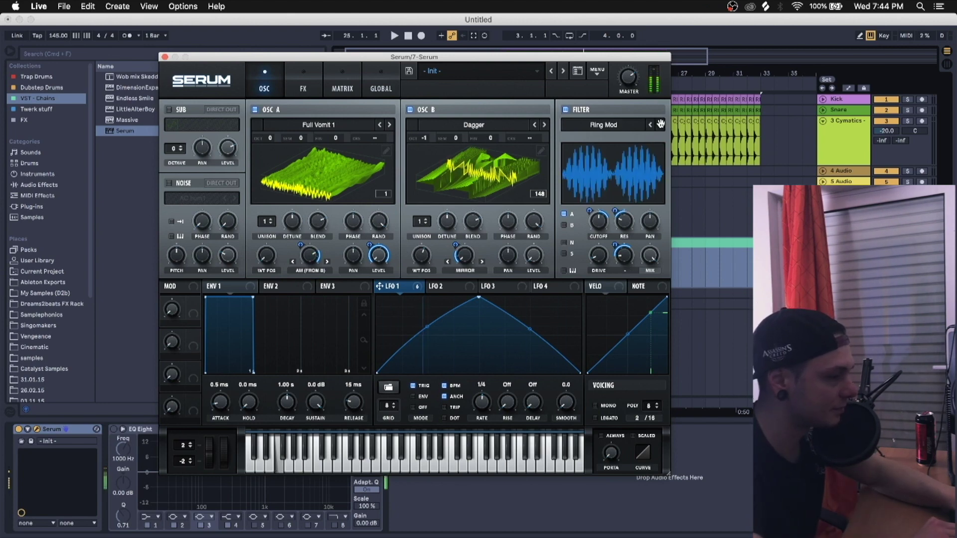
left_click(660, 125)
left_click(660, 125)
left_click(661, 125)
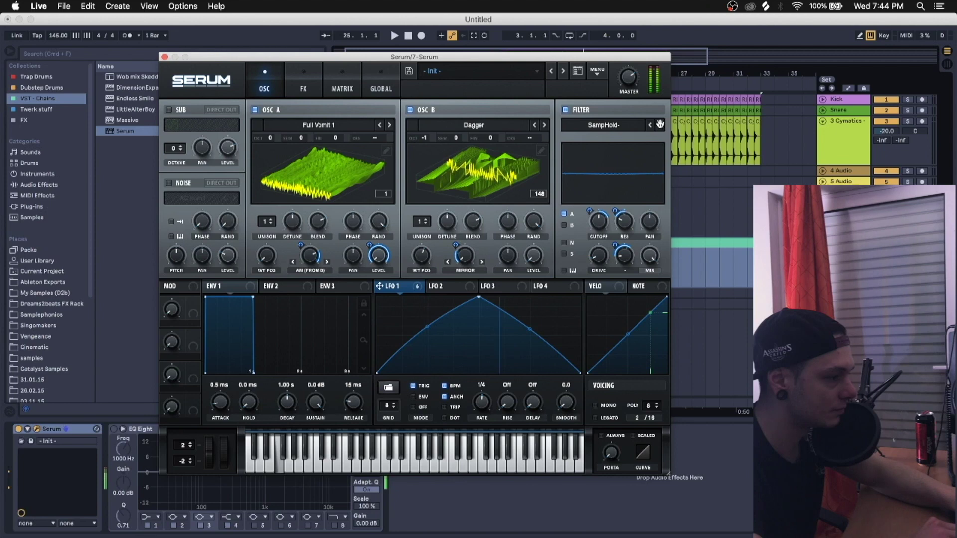
left_click(660, 125)
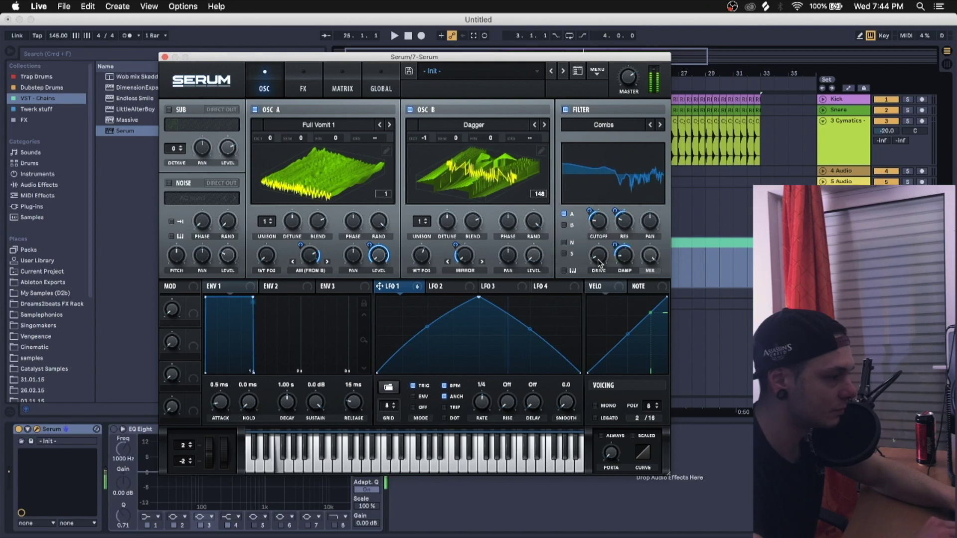
left_click(660, 125)
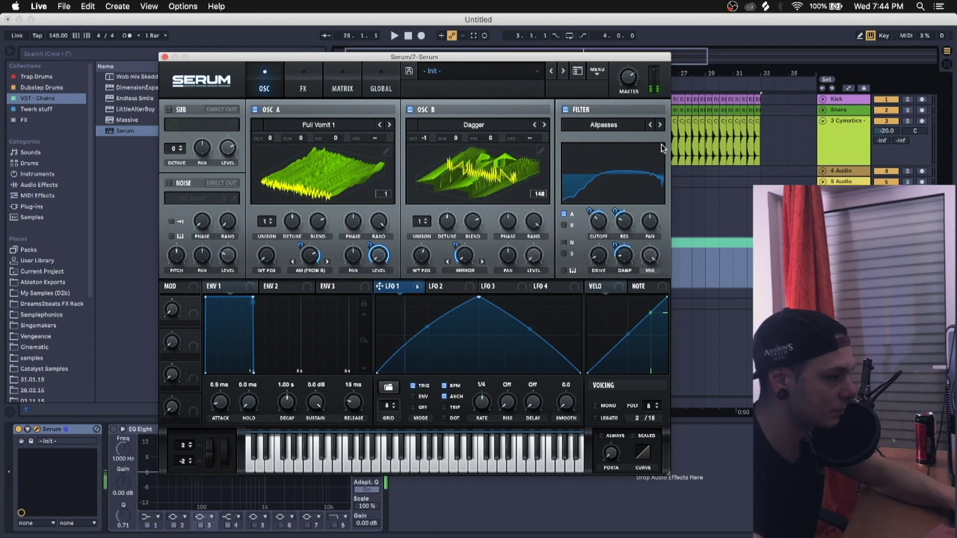
left_click(652, 125)
Set the filter type to Flg HL6- and switch the filter off.
left_click(606, 127)
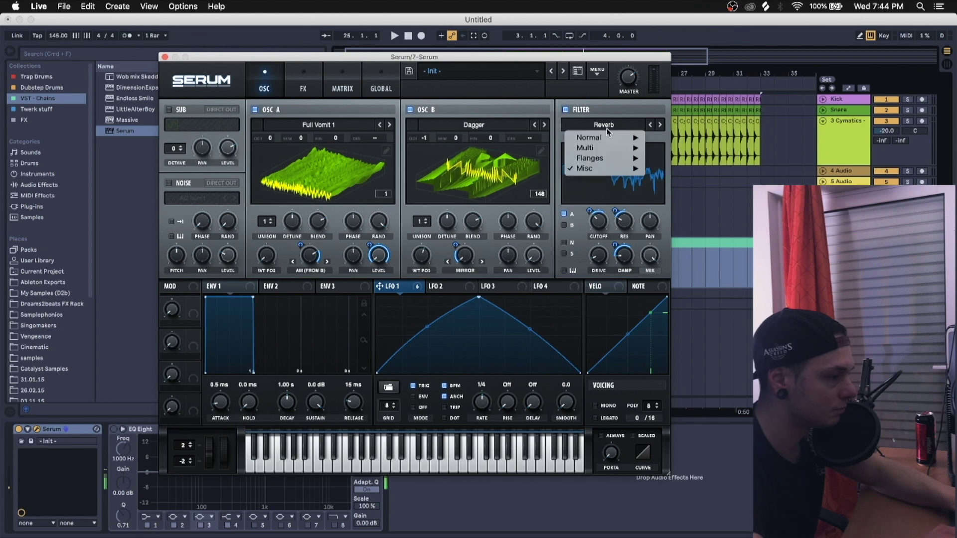
mouse_move(590, 158)
left_click(657, 367)
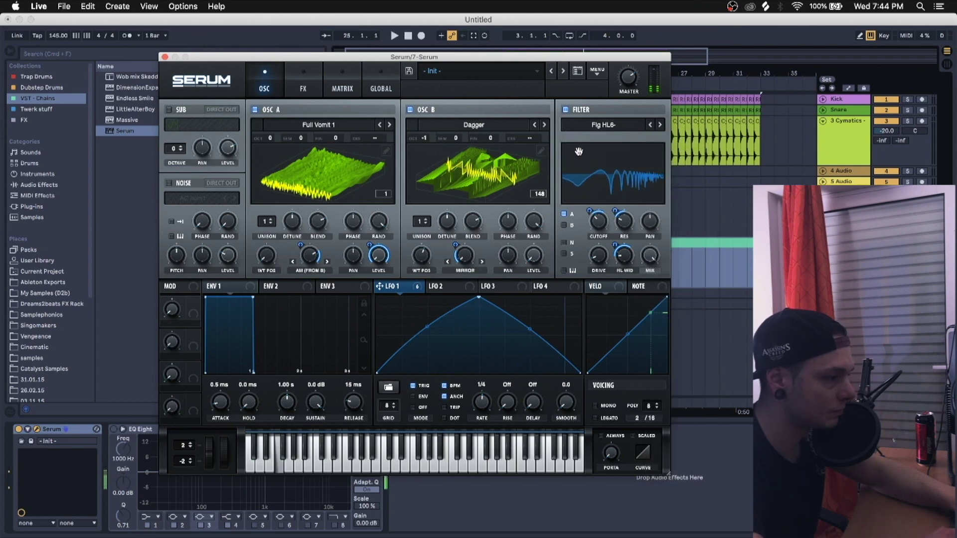
left_click(565, 110)
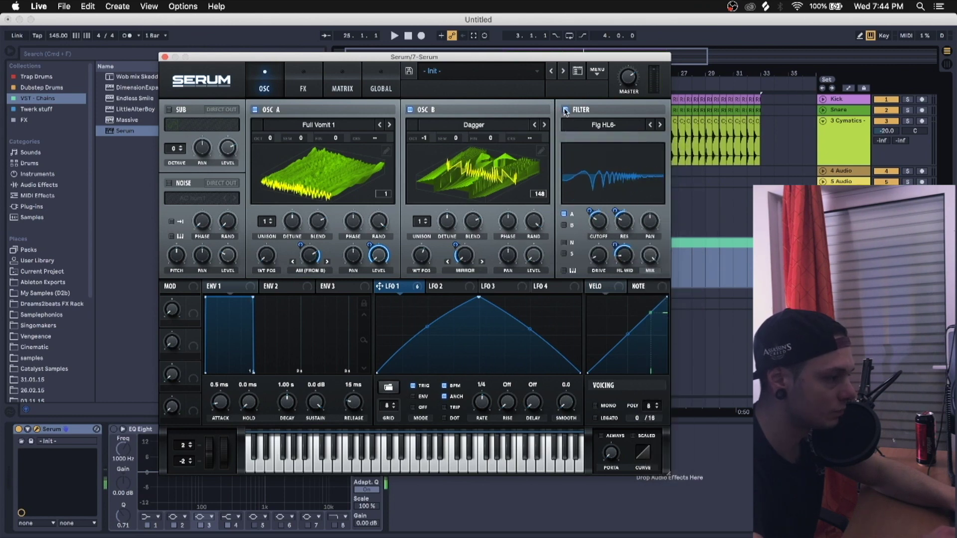
Enable the Hyper/Dimension, HardClip distortion and multiband compressor effects on the Serum patch.
left_click(318, 83)
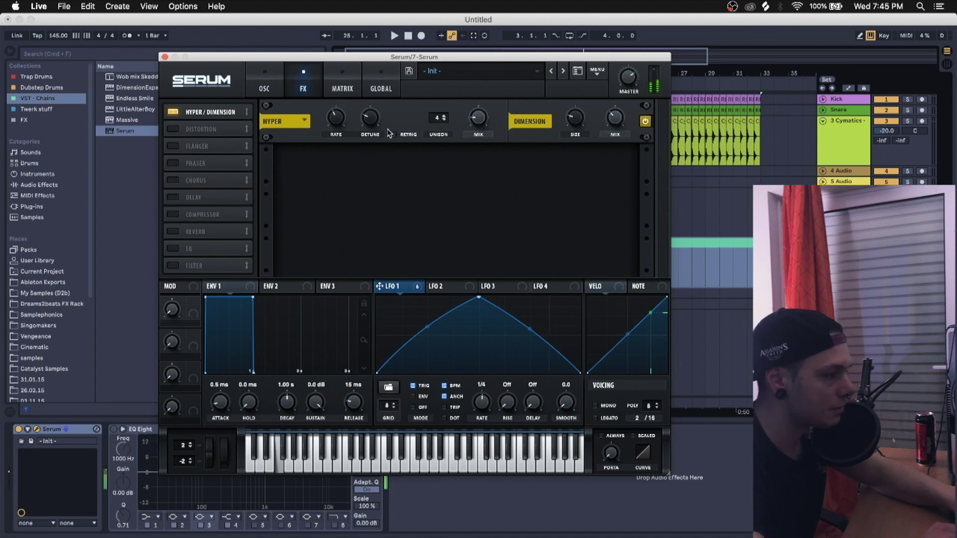
left_click(234, 129)
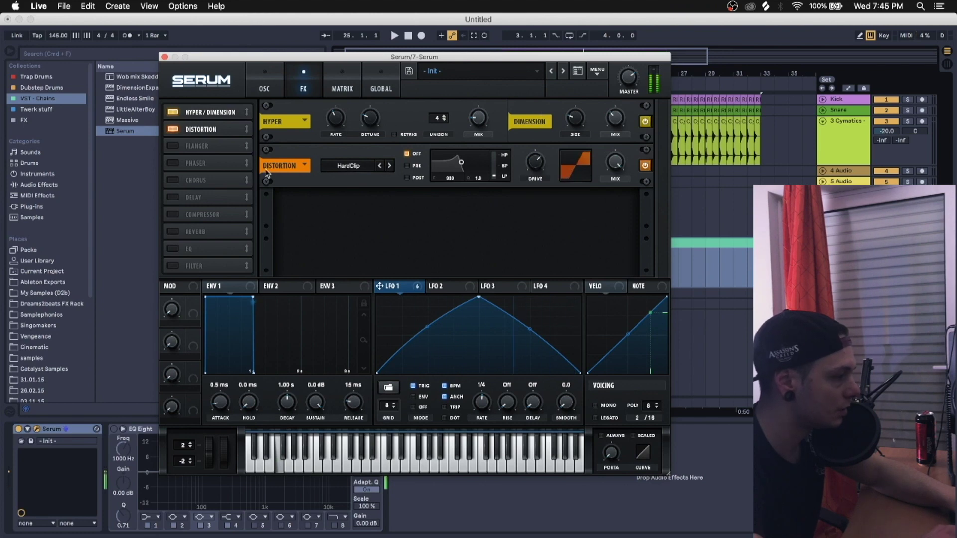
left_click(198, 215)
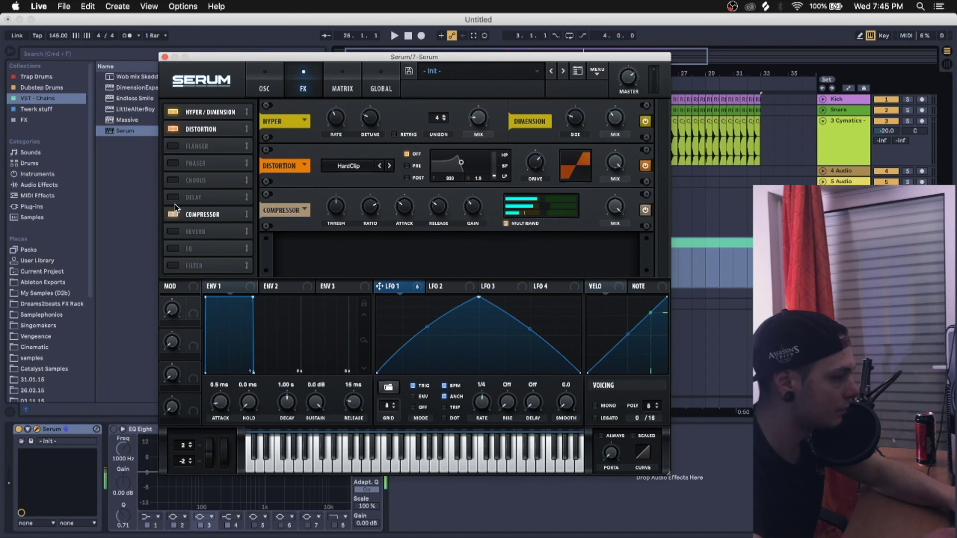
Enable the delay in Normal mode with linked times of 24.00 and raise its feedback to about 68%.
left_click(194, 198)
left_click(366, 223)
left_click_drag(410, 213, 409, 217)
double_click(410, 215)
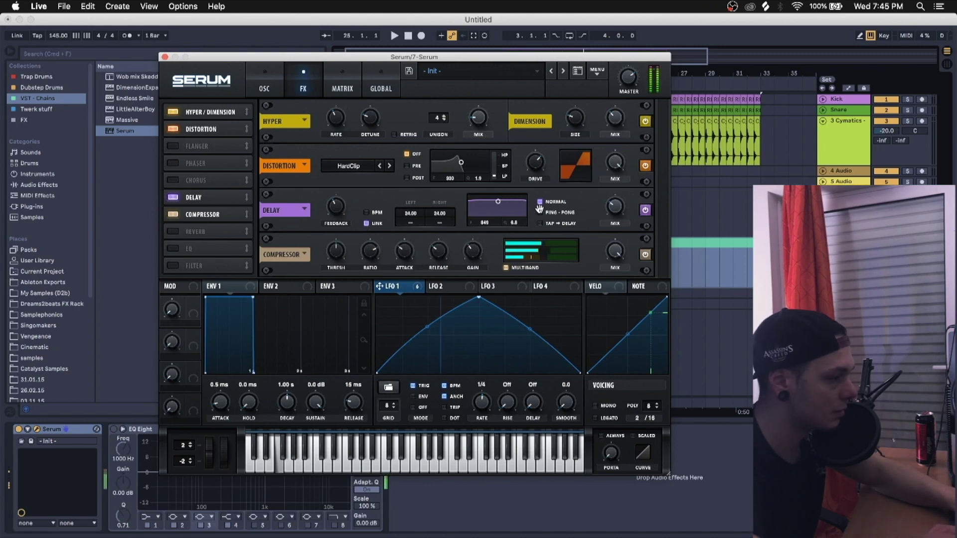
left_click_drag(334, 209, 334, 200)
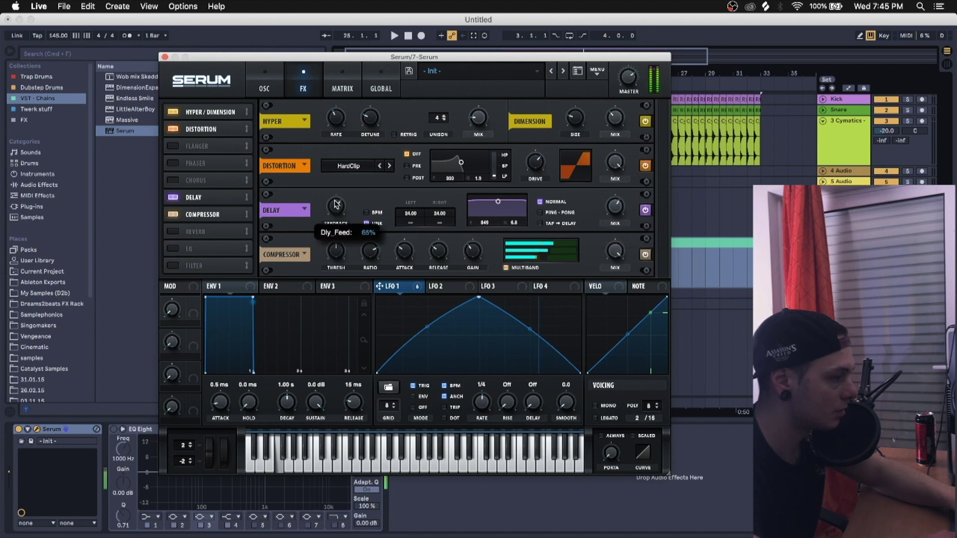
Enable the Plate reverb with its mix at 12%.
left_click(174, 232)
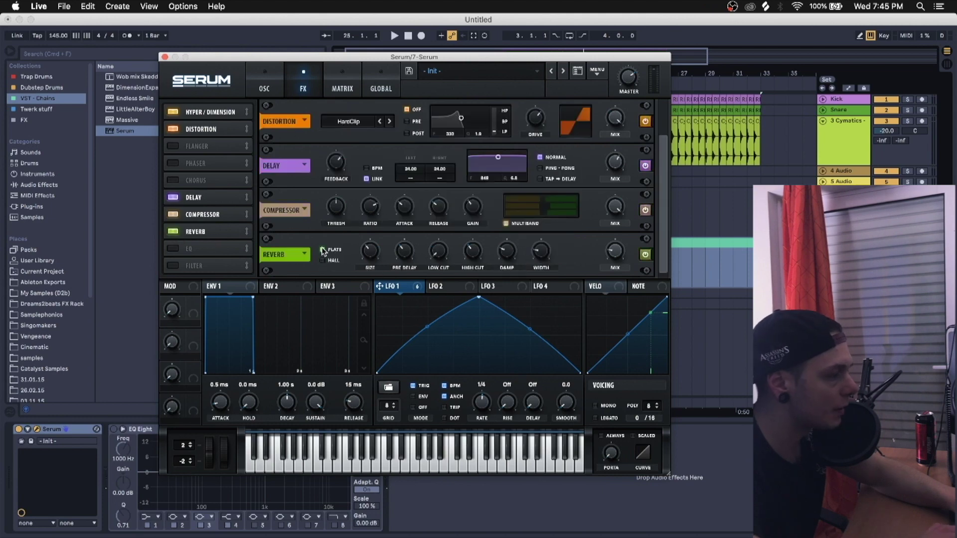
mouse_move(618, 261)
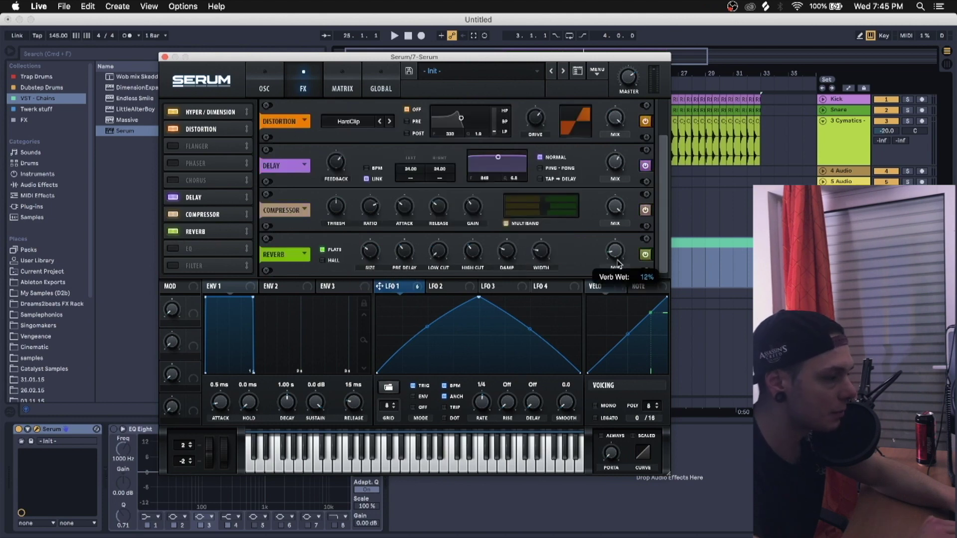
mouse_move(370, 258)
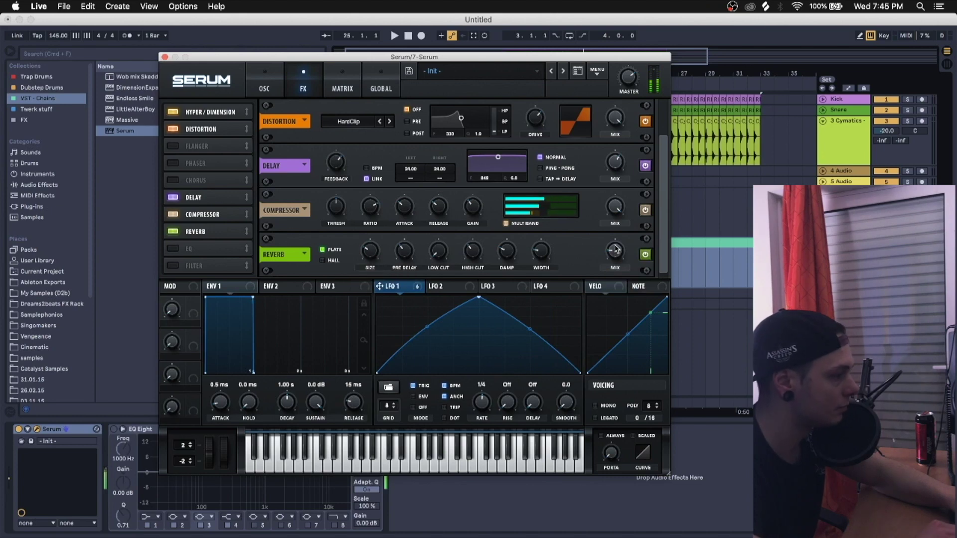
Enable the EQ, modulate its high-band gain with LFO 1, and close the Serum window.
left_click(175, 249)
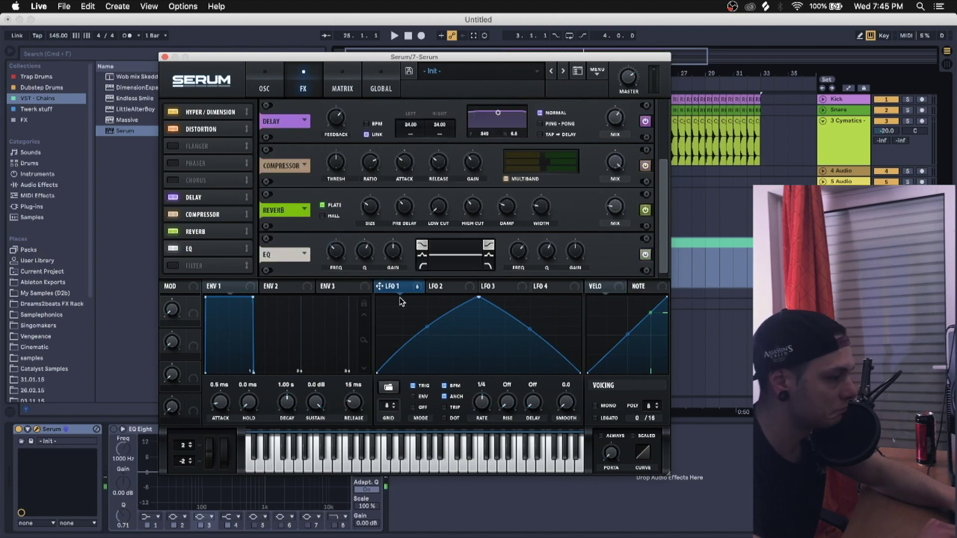
left_click_drag(567, 243, 566, 239)
left_click_drag(563, 299, 564, 291)
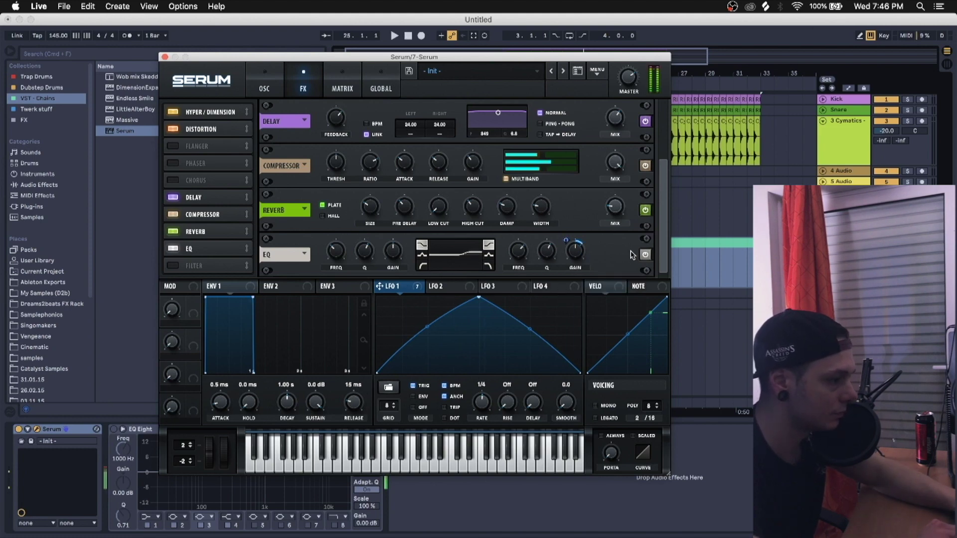
left_click(645, 255)
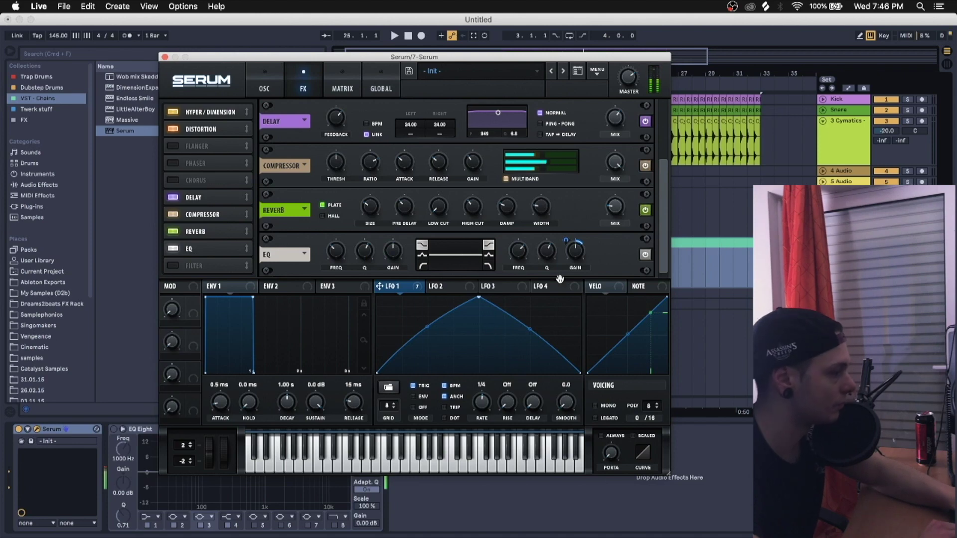
left_click(264, 86)
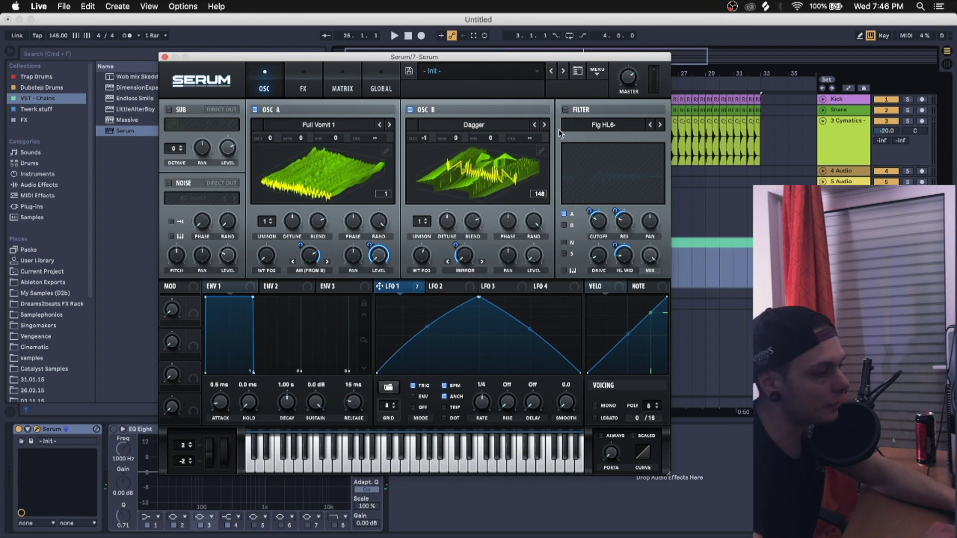
left_click(294, 89)
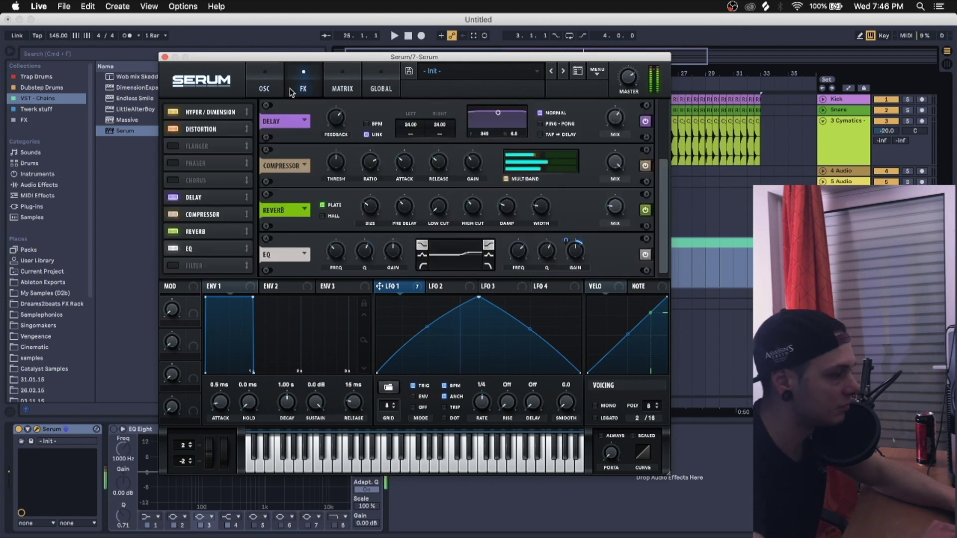
left_click(165, 57)
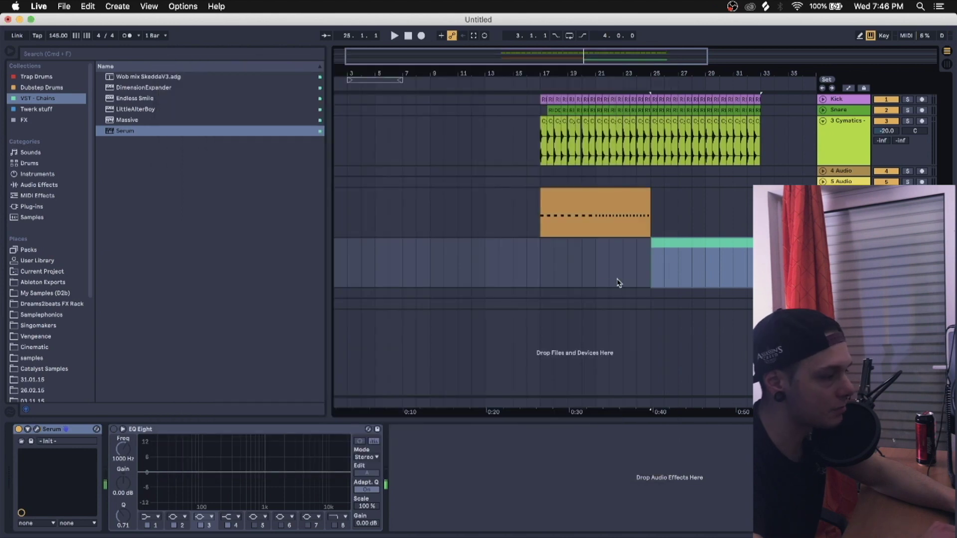
Copy the first bass track's MIDI clip from bar 17 to bar 25 of the track below, and play the drop.
left_click(585, 201)
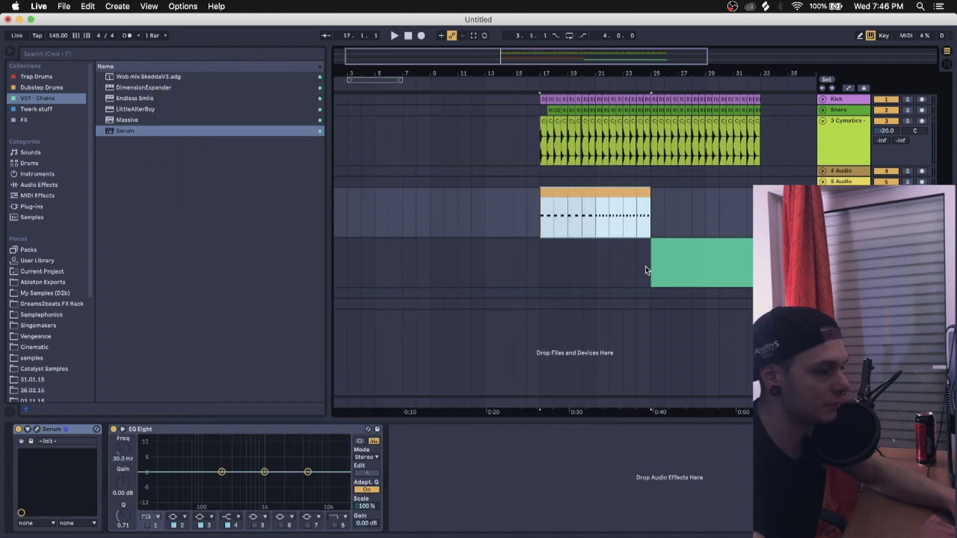
left_click_drag(647, 269, 651, 269)
left_click(528, 265)
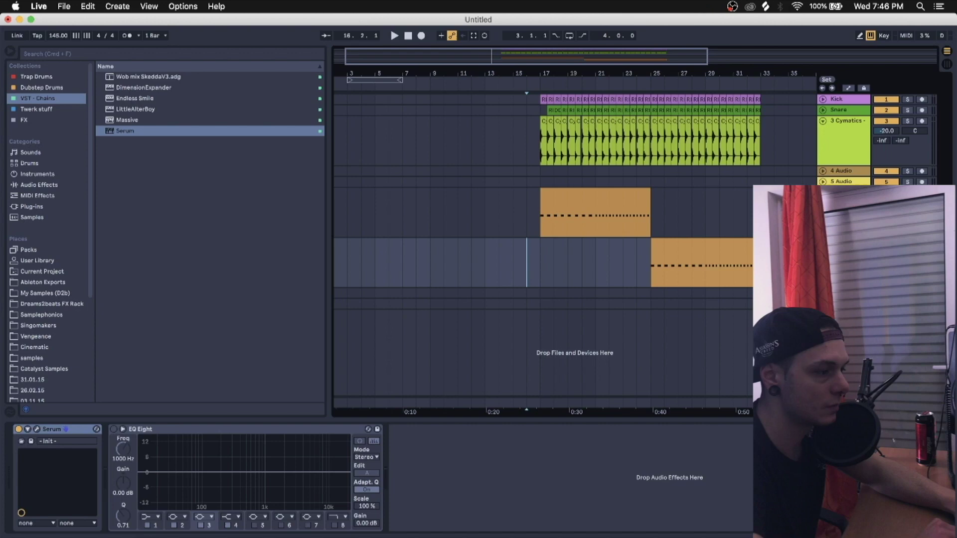
left_click(641, 268)
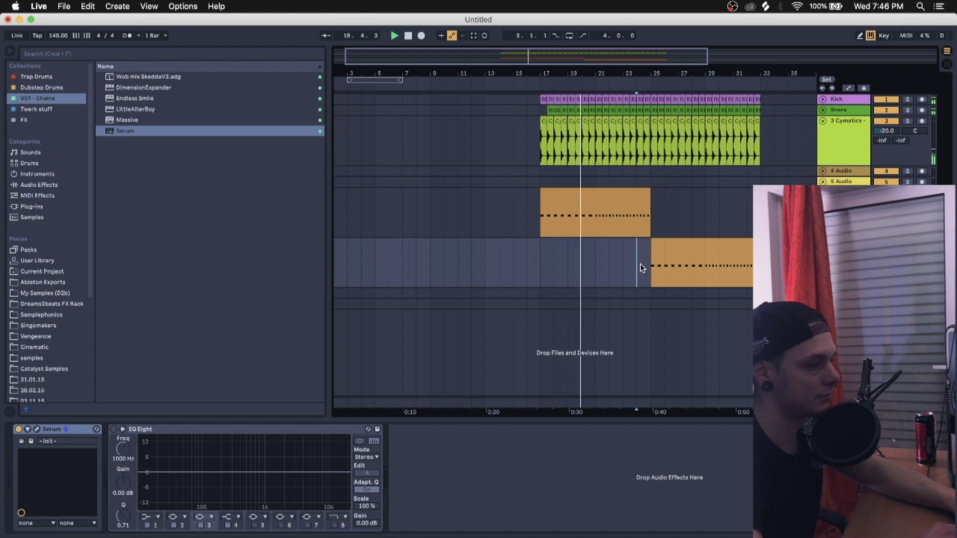
left_click(597, 264)
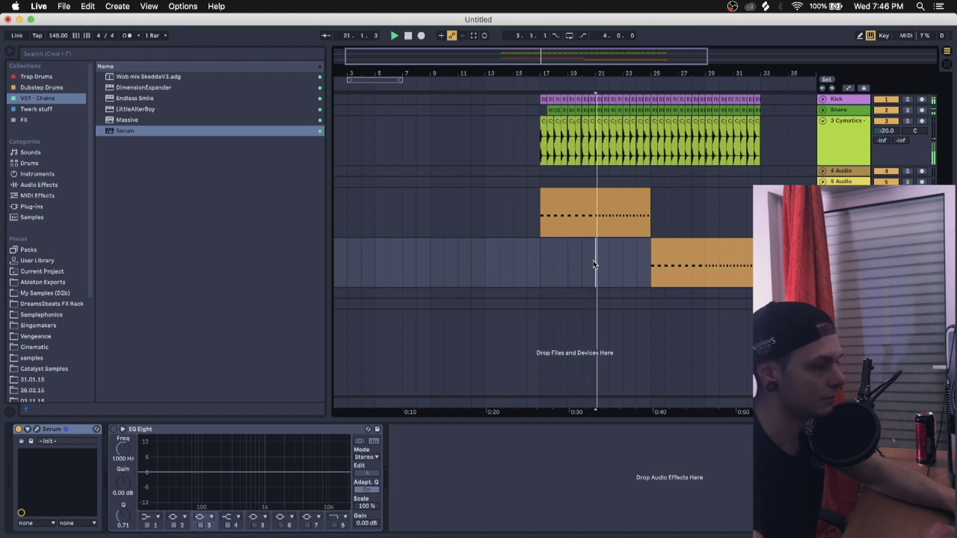
left_click(645, 261)
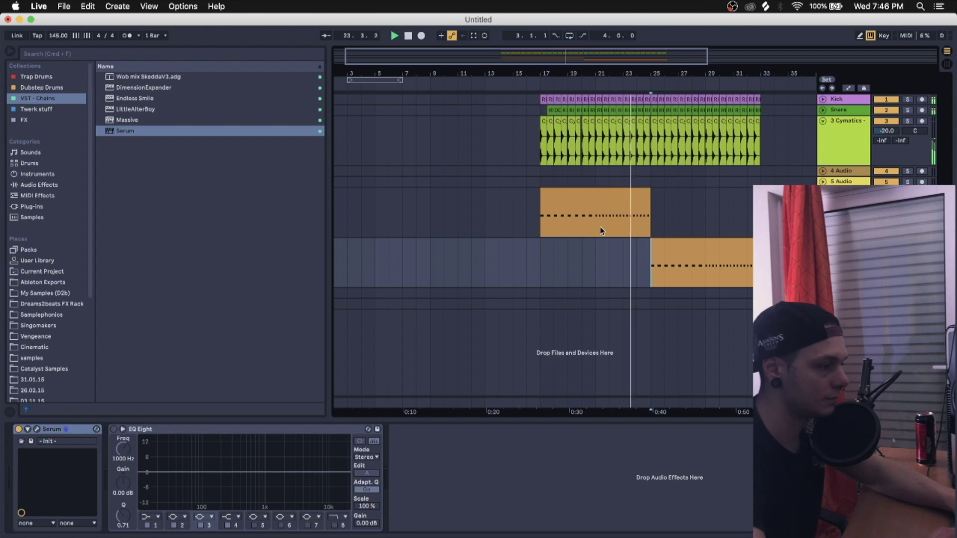
Copy bars 17 to 19 of the first bass clip and paste them on the same track at bar 31.
left_click_drag(541, 229, 573, 233)
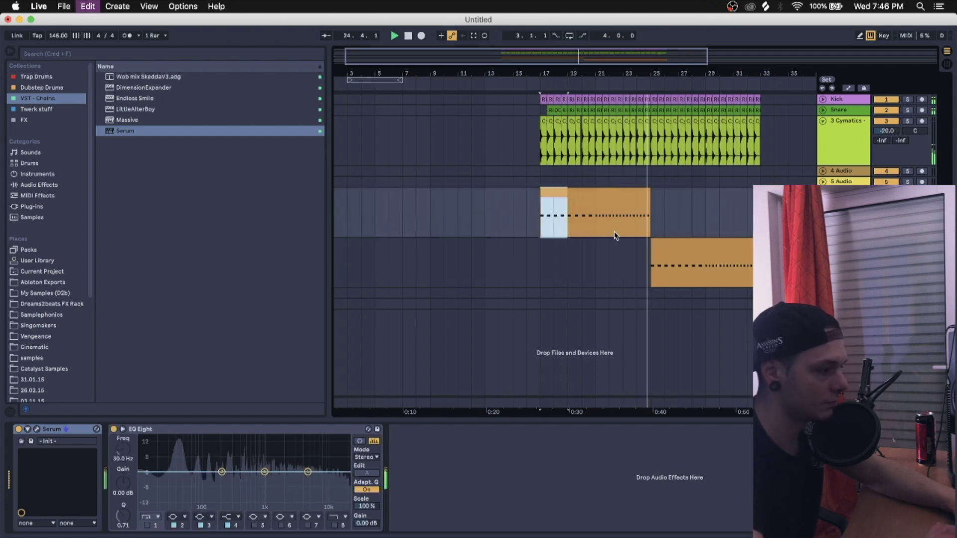
left_click(705, 229)
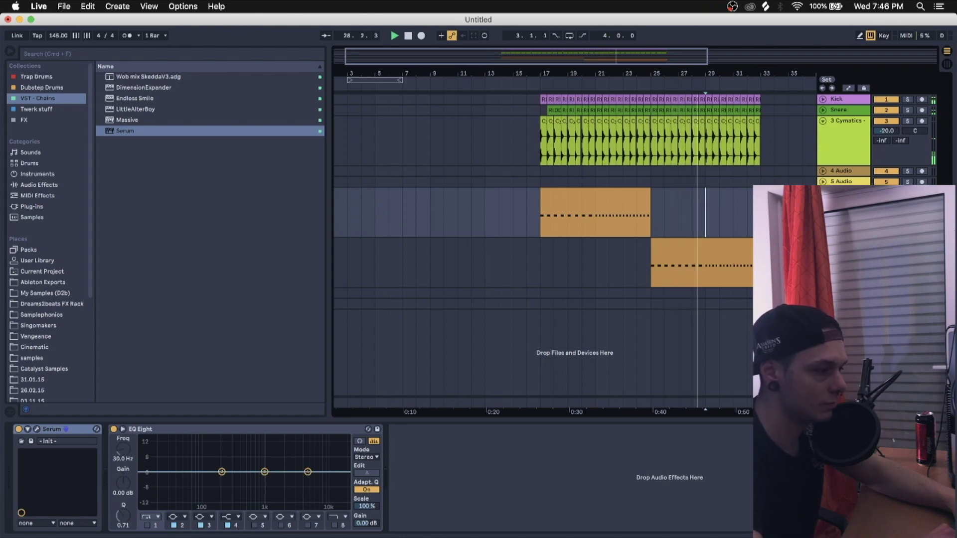
left_click(733, 229)
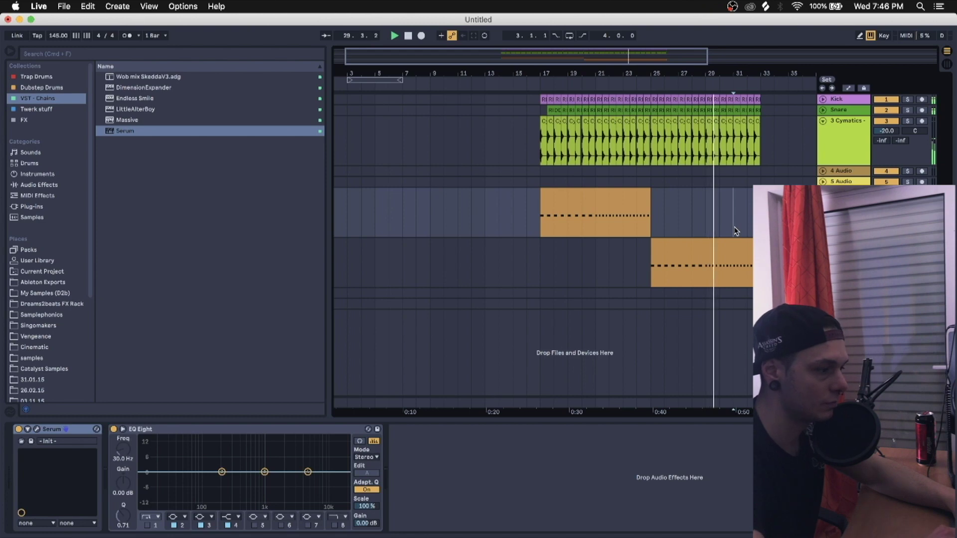
key("super+v")
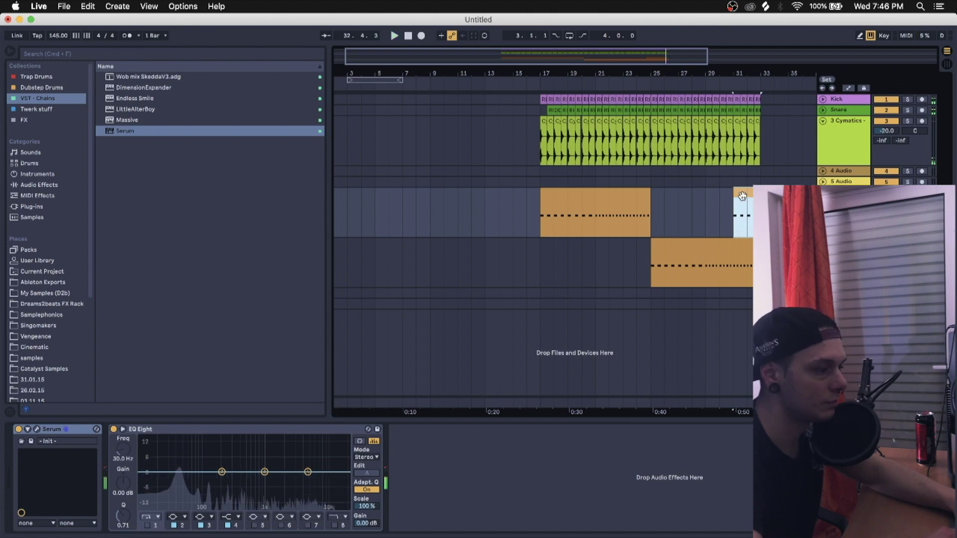
Move the pasted two-bar bass clip to bar 27 on the first bass track and duplicate it to fill up to bar 33.
left_click_drag(737, 219, 682, 220)
left_click(678, 229)
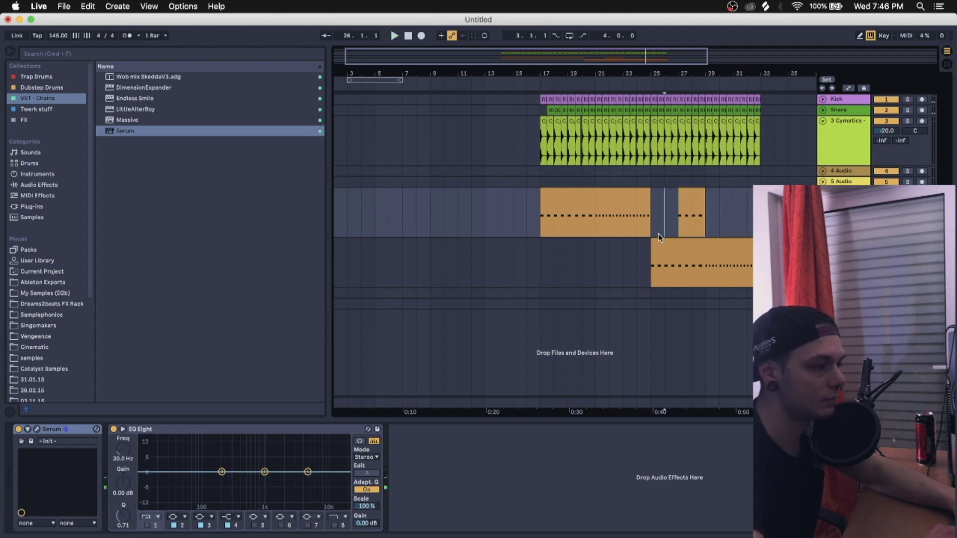
left_click(687, 221)
key("super+d")
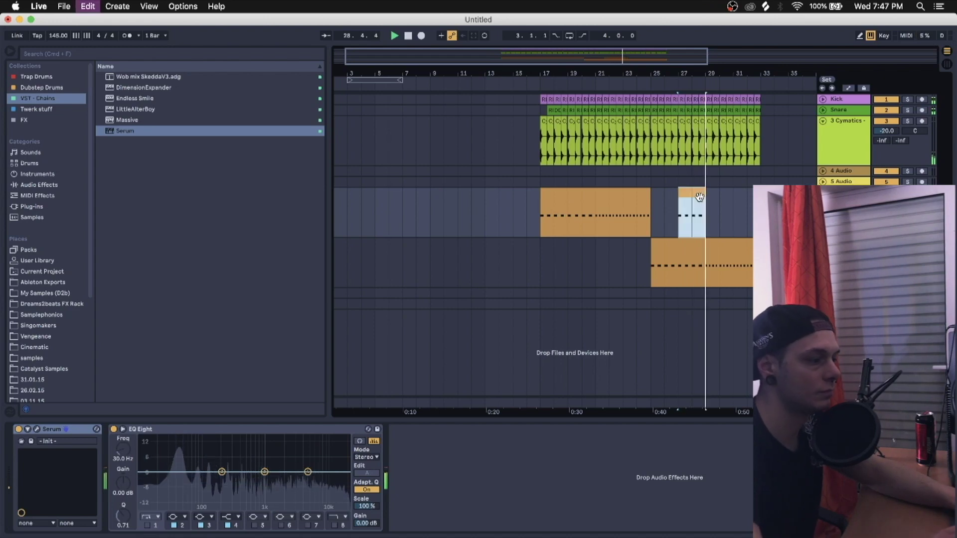
key("super+d")
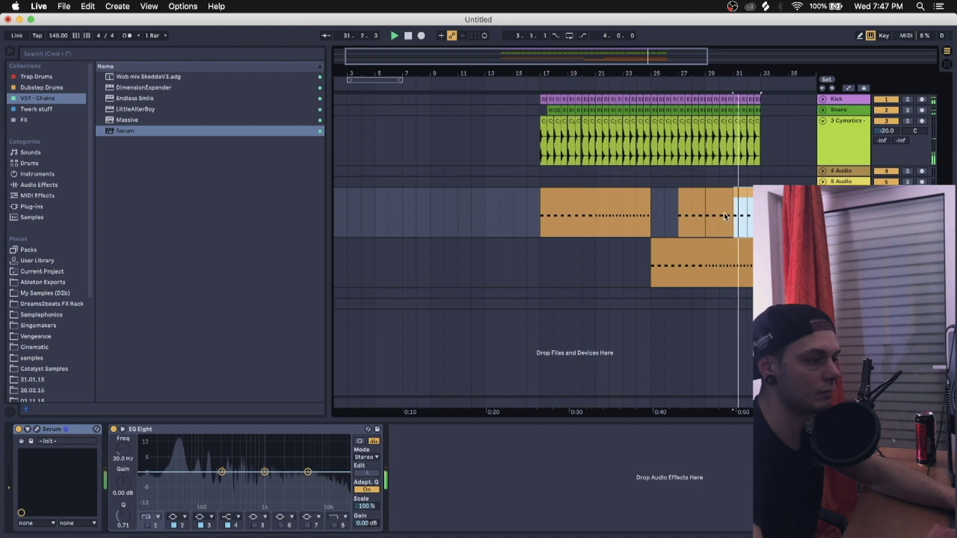
Play the drop from bars 17, 21 and 25 to check how the two basses alternate.
left_click(673, 222)
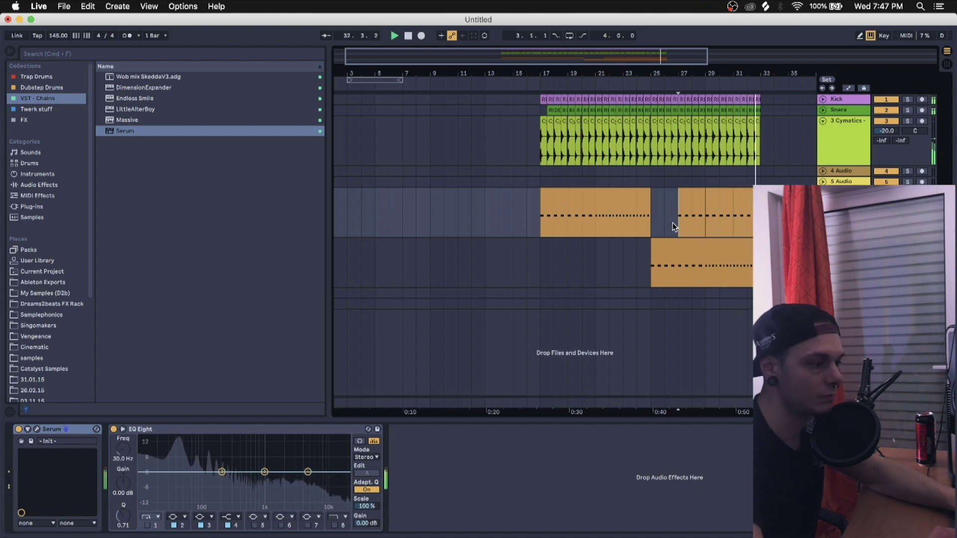
left_click(540, 227)
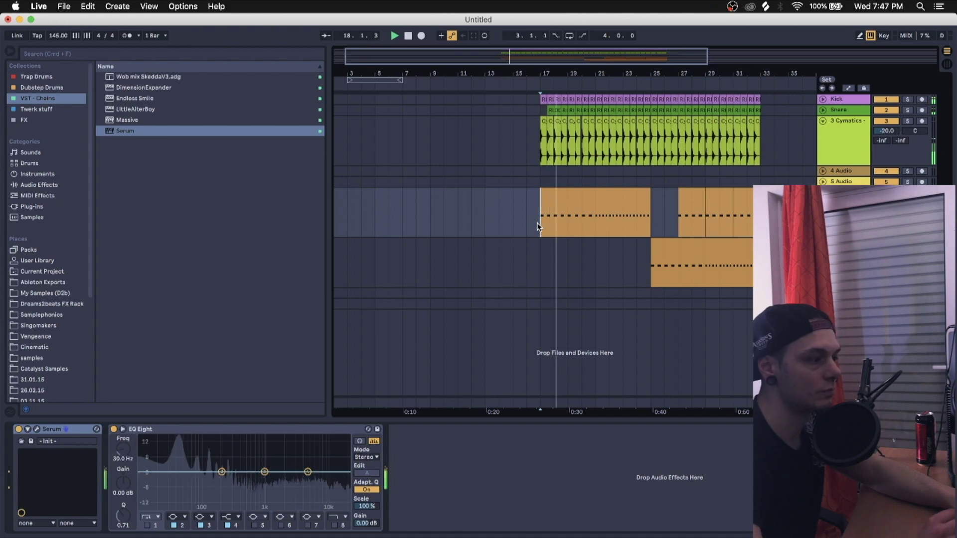
left_click(596, 227)
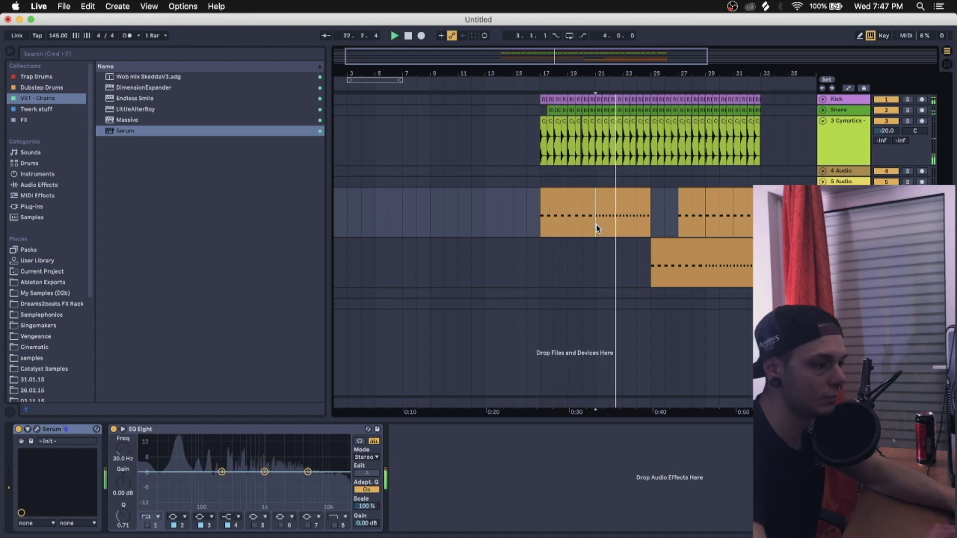
left_click(649, 221)
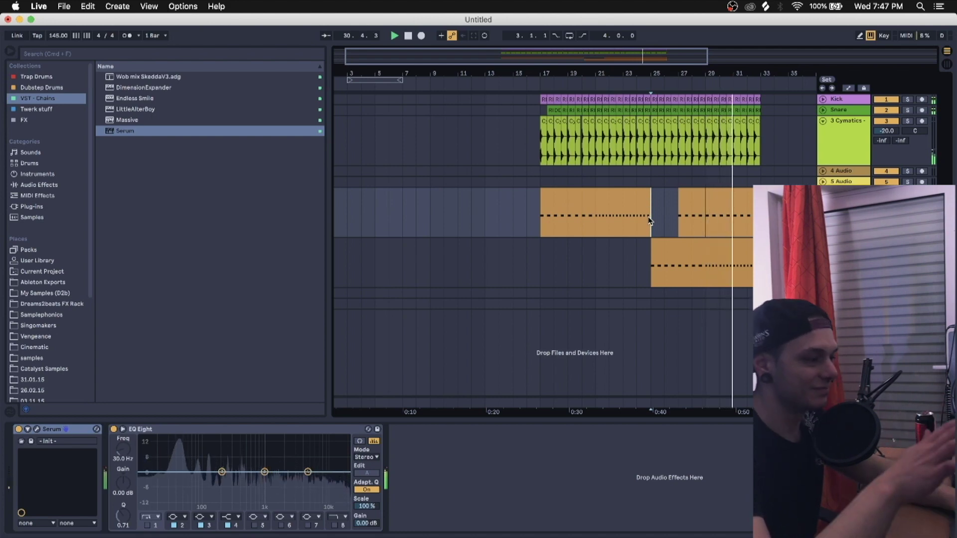
key("space")
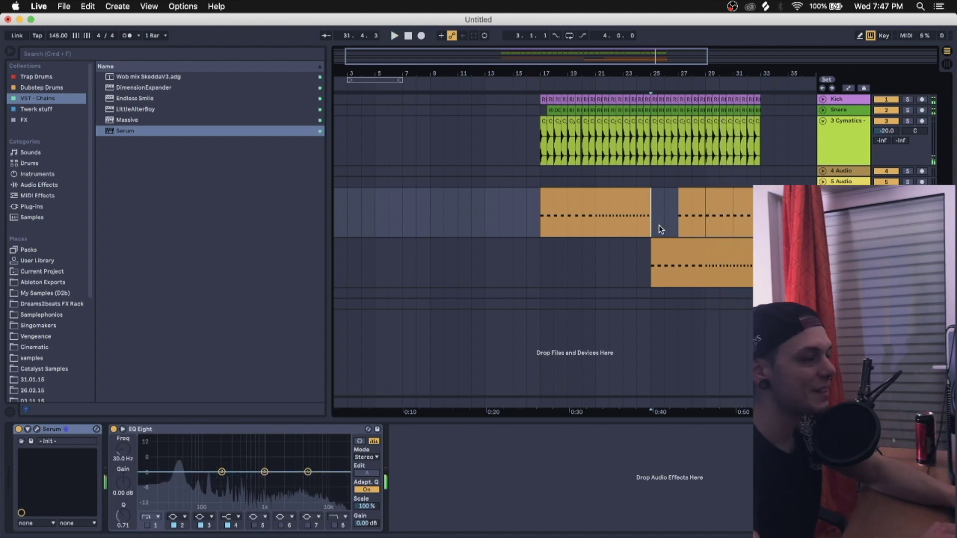
Play the first bass track from bar 17 in solo.
left_click(543, 215)
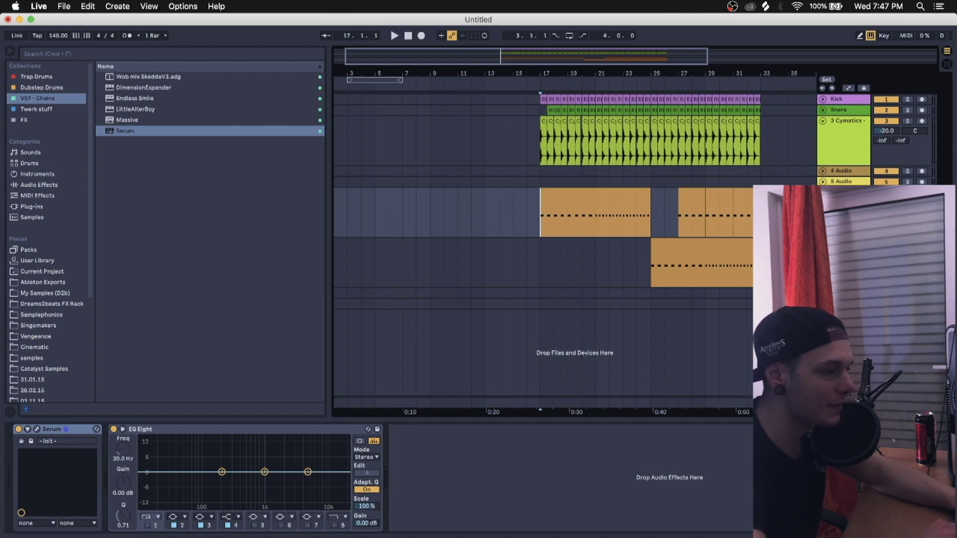
key("space")
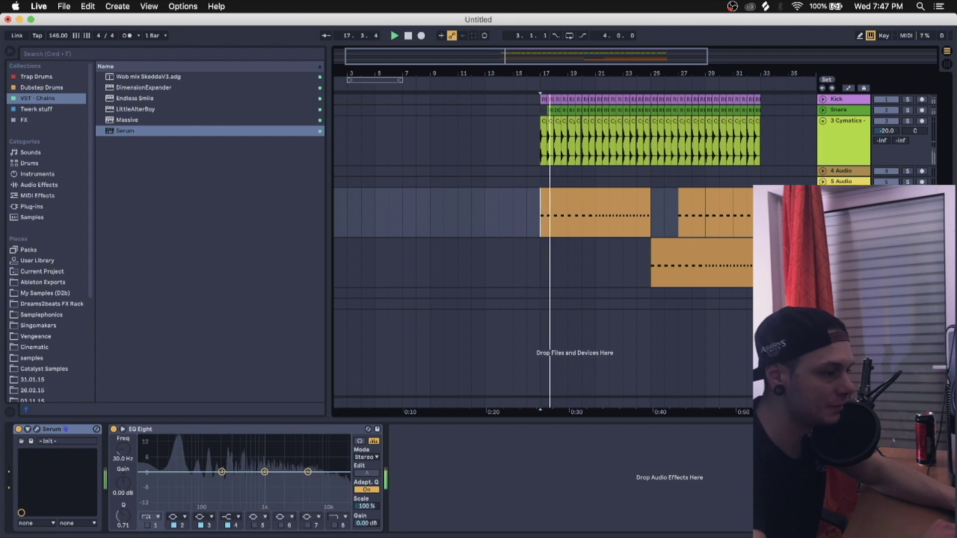
key("space")
left_click(907, 193)
Add a MIDI track with Serum below the second bass track and audition the Init patch with a few notes.
left_click(842, 243)
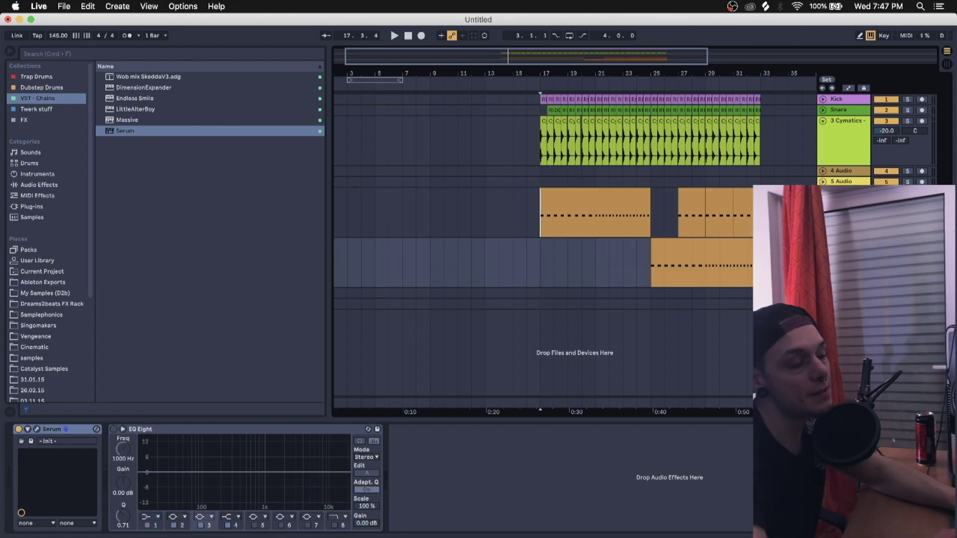
key("super+shift+t")
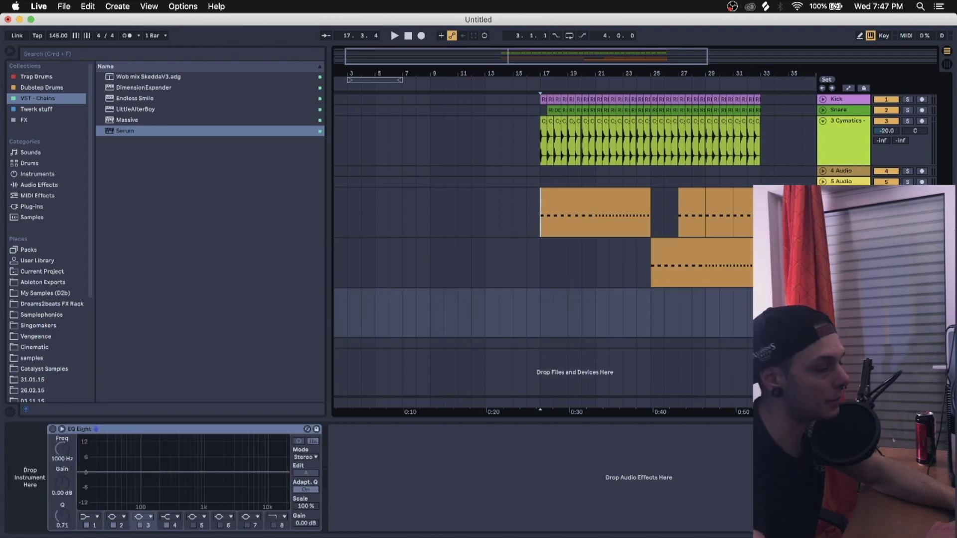
left_click_drag(127, 133, 634, 299)
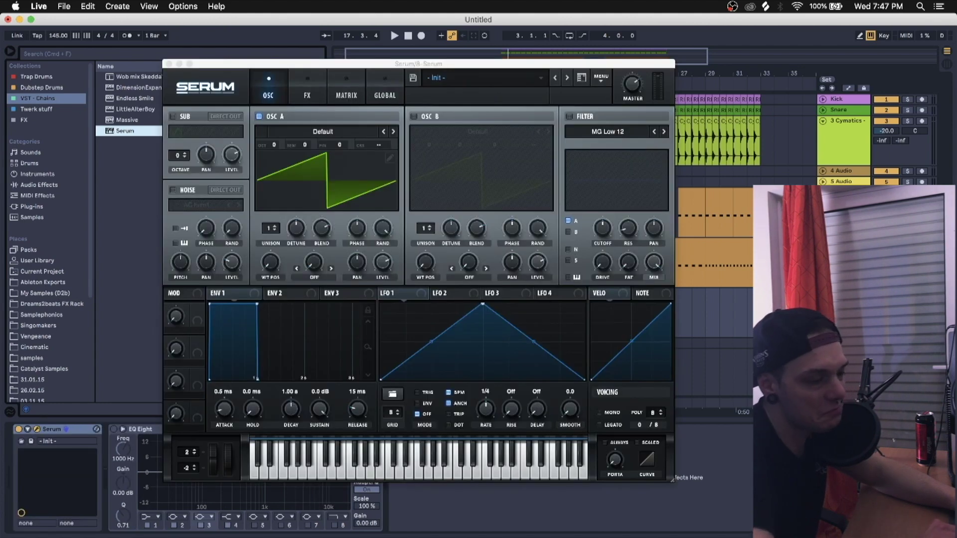
key("super+alt+p")
key("super+alt+p")
key("a")
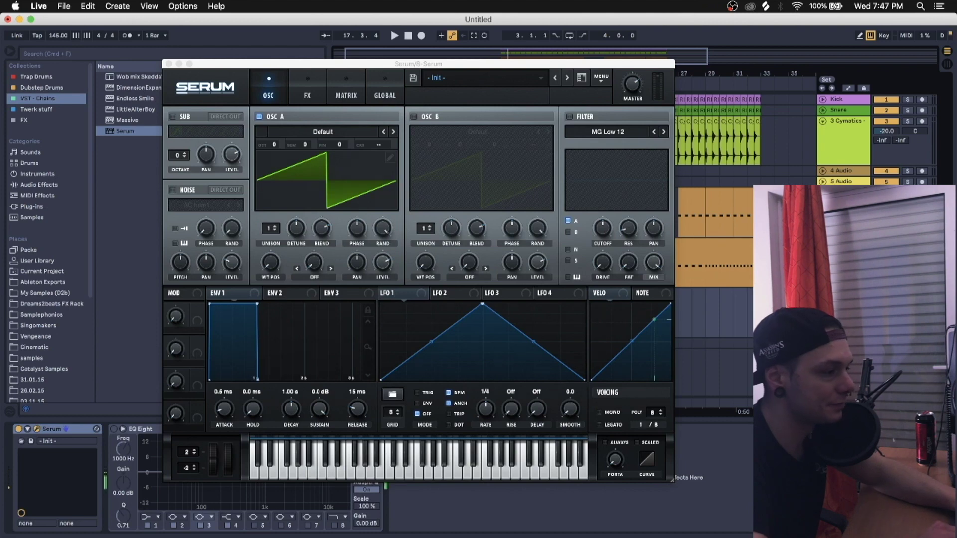
key("f")
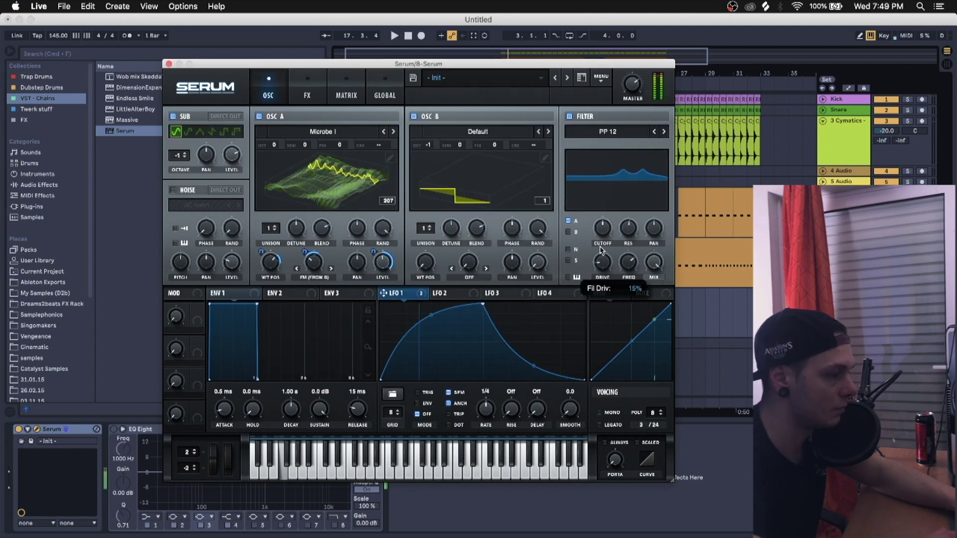
Modulate the filter's cutoff and frequency with LFO 1 and set the filter type to HN 12.
left_click_drag(391, 297, 589, 275)
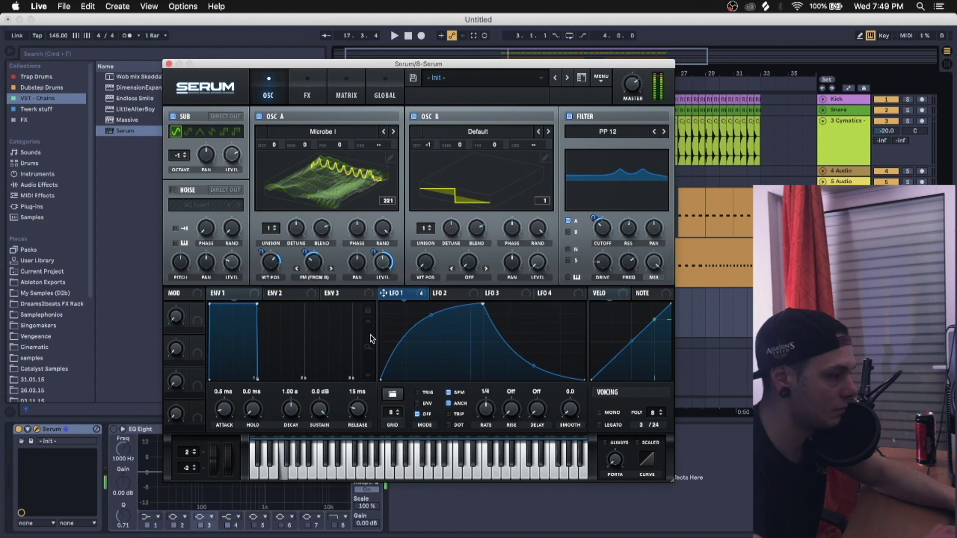
left_click_drag(621, 264, 629, 261)
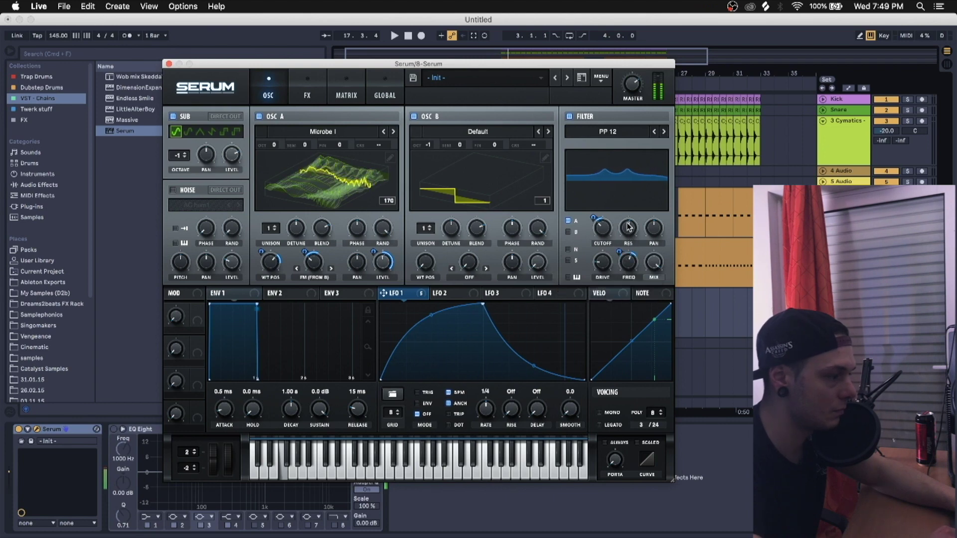
left_click(654, 131)
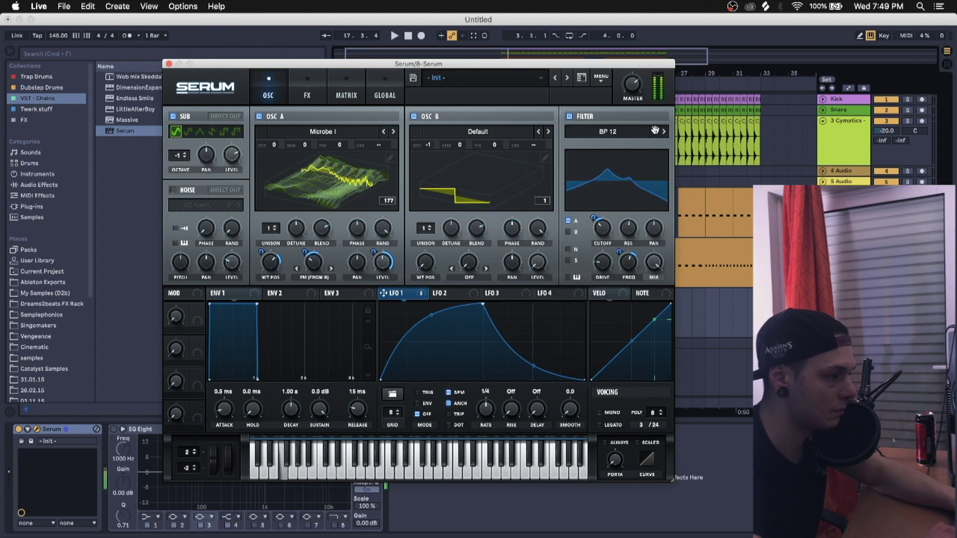
left_click(654, 131)
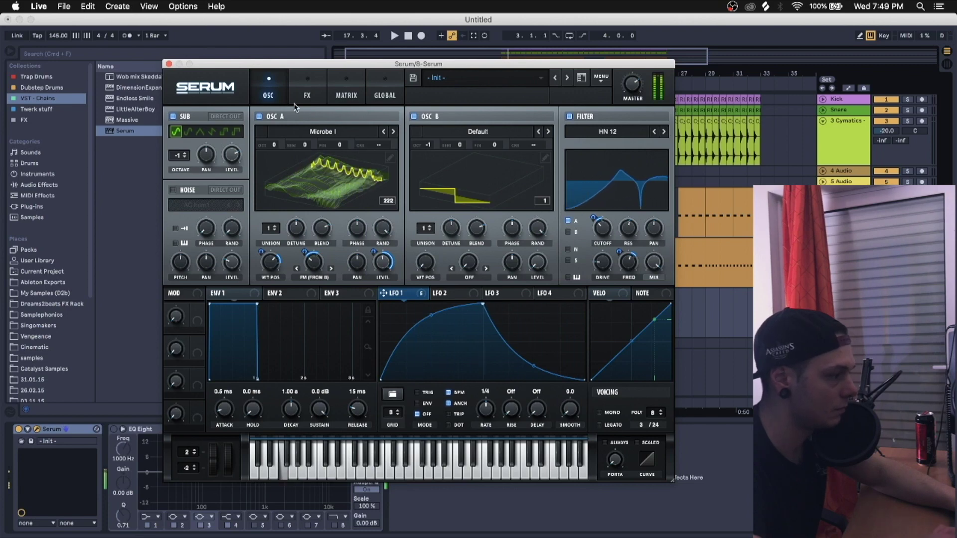
Enable Hyper/Dimension with the Dimension mix at 31%, and a HardClip distortion with raised drive.
left_click(307, 96)
left_click(176, 119)
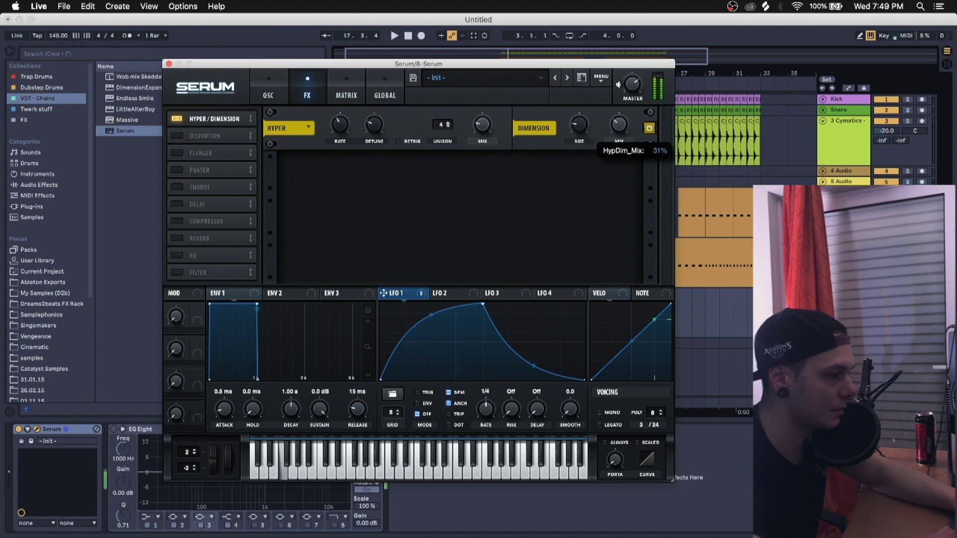
left_click(177, 136)
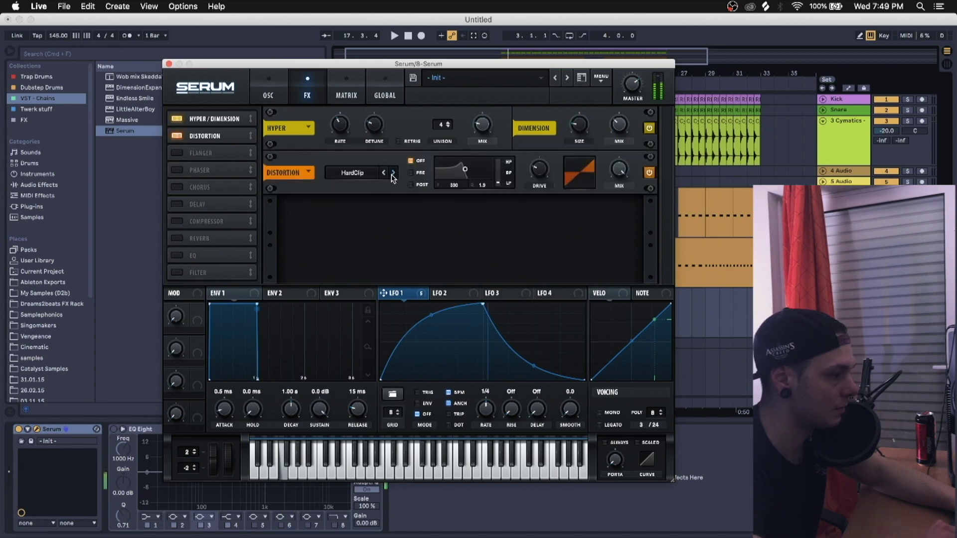
left_click_drag(540, 158, 538, 211)
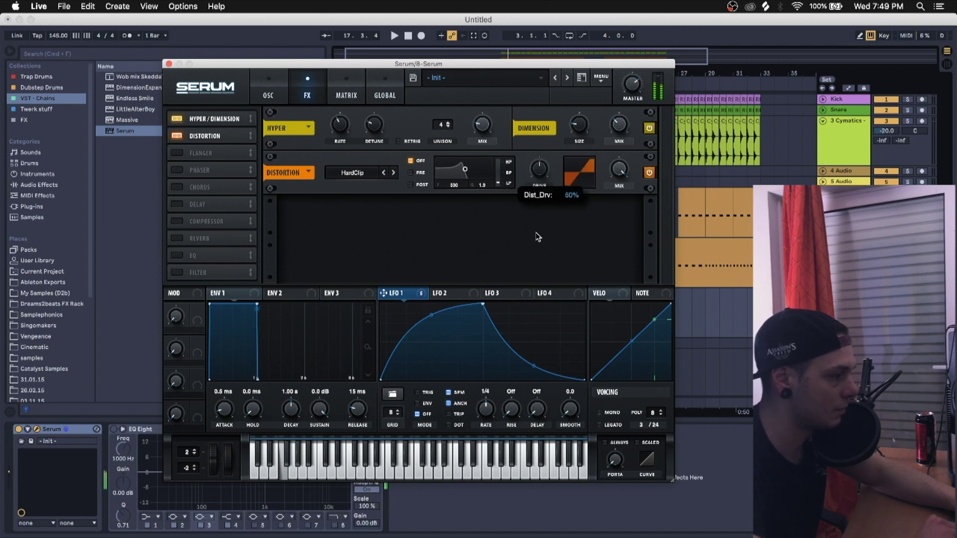
Enable the multiband compressor with raised gain, and the delay with BPM sync off and its two sides linked.
left_click(199, 224)
left_click_drag(475, 219, 476, 163)
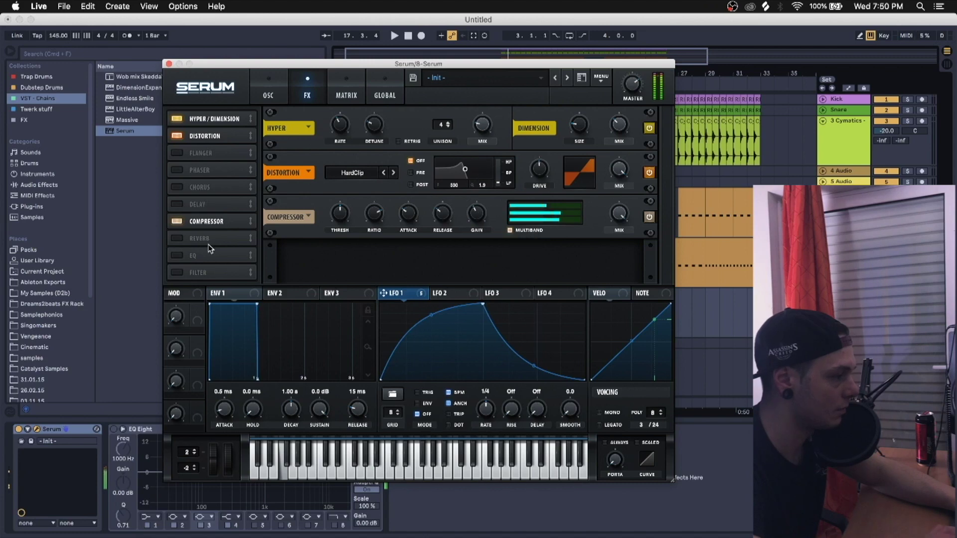
left_click(185, 206)
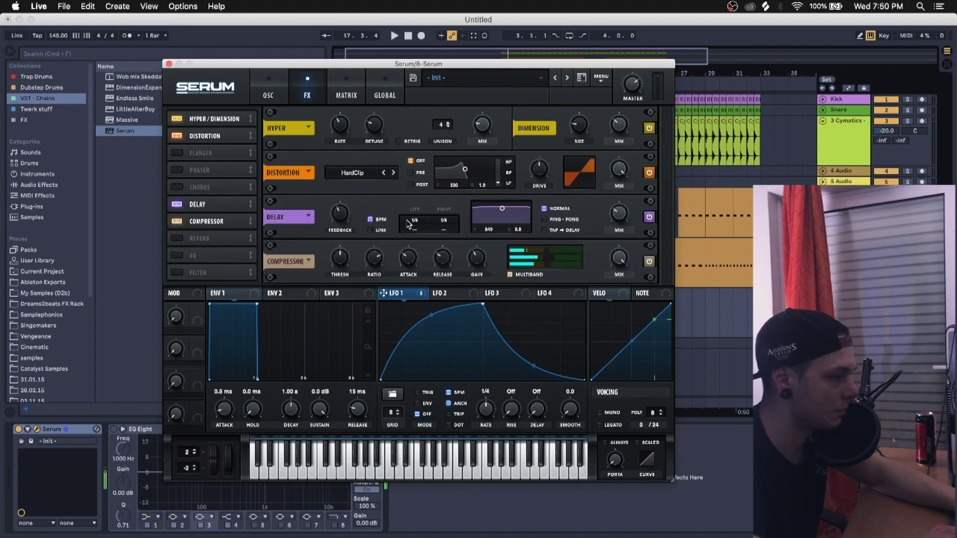
left_click(373, 220)
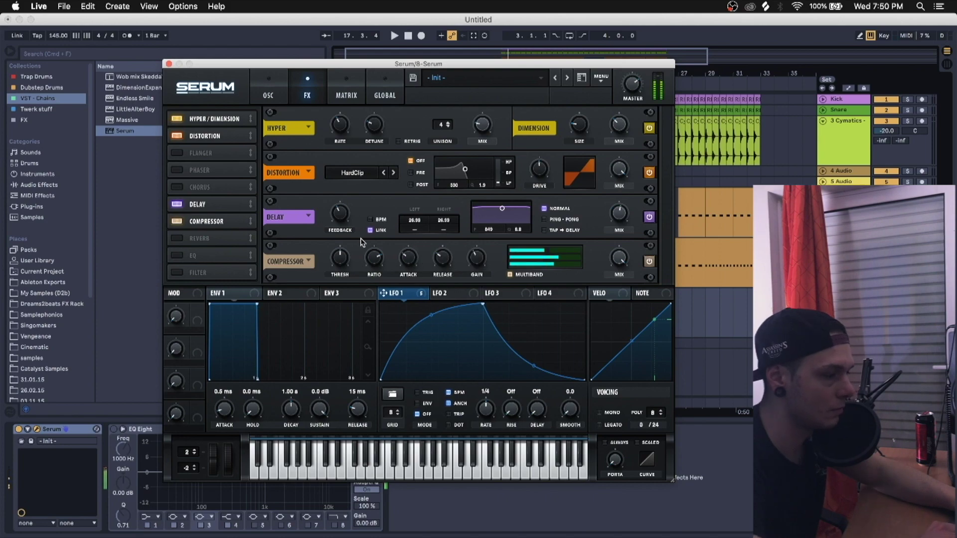
Check the oscillator and filter settings, and enable the Plate reverb in the effects chain.
left_click(276, 95)
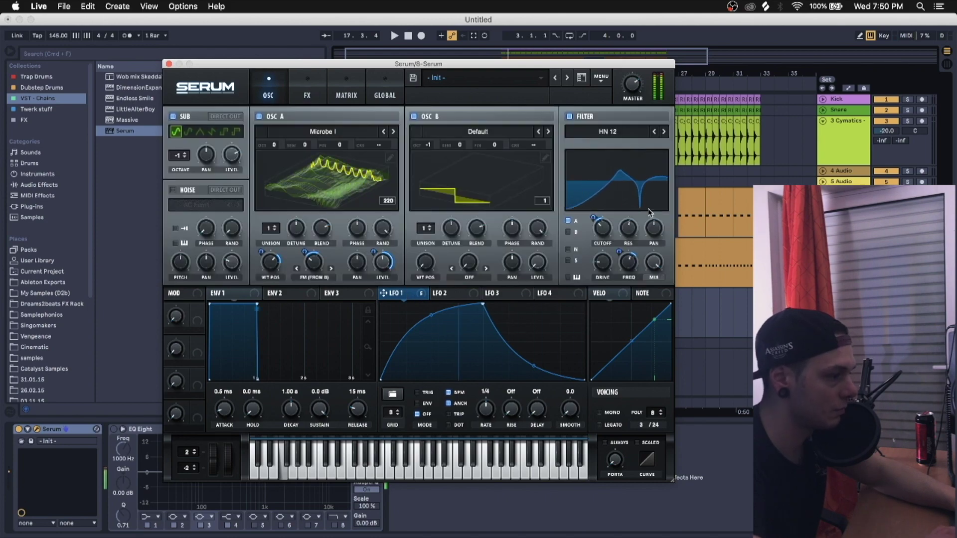
left_click(313, 80)
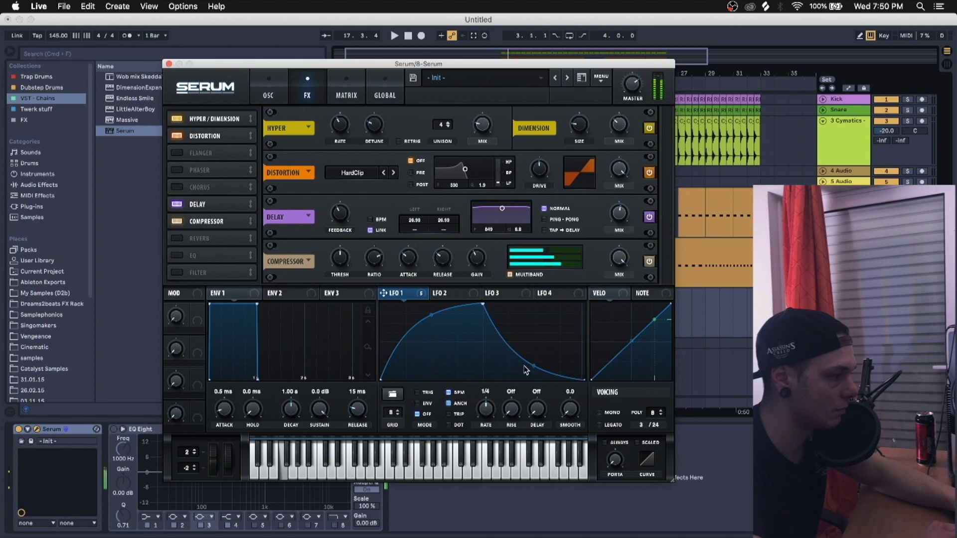
left_click(178, 239)
scroll(448, 225, "down", 1)
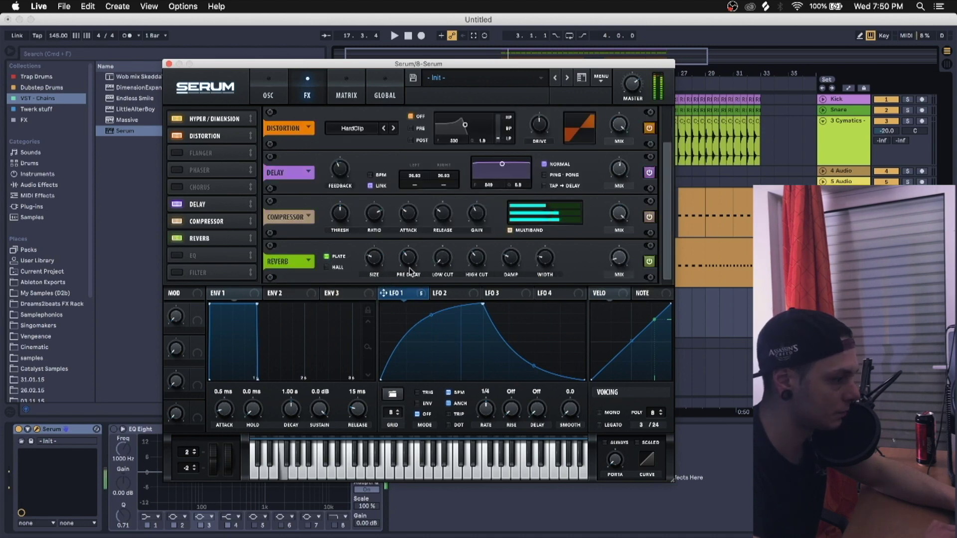
Enable the EQ with its high band as a low-pass, LFO 1 modulating that band's frequency, and a lowered Q.
left_click(177, 256)
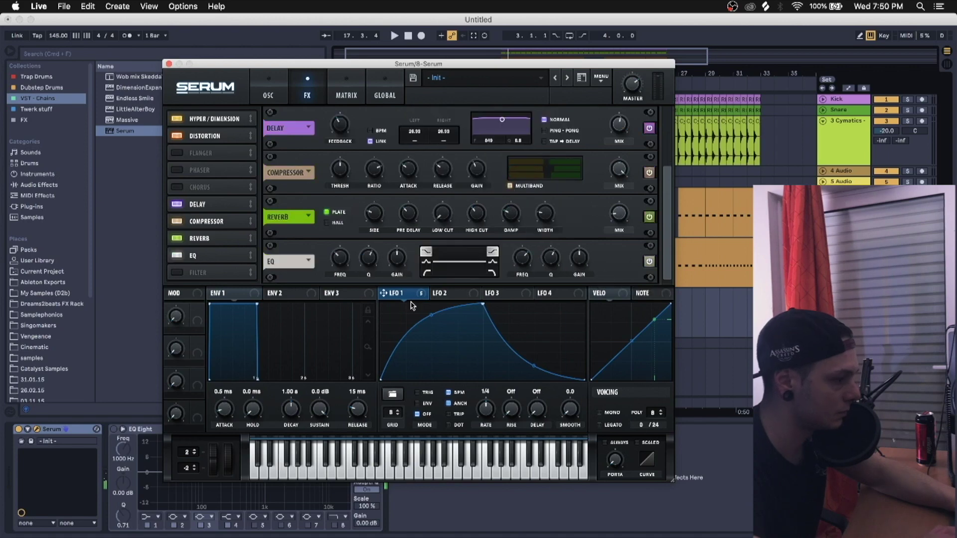
left_click(491, 273)
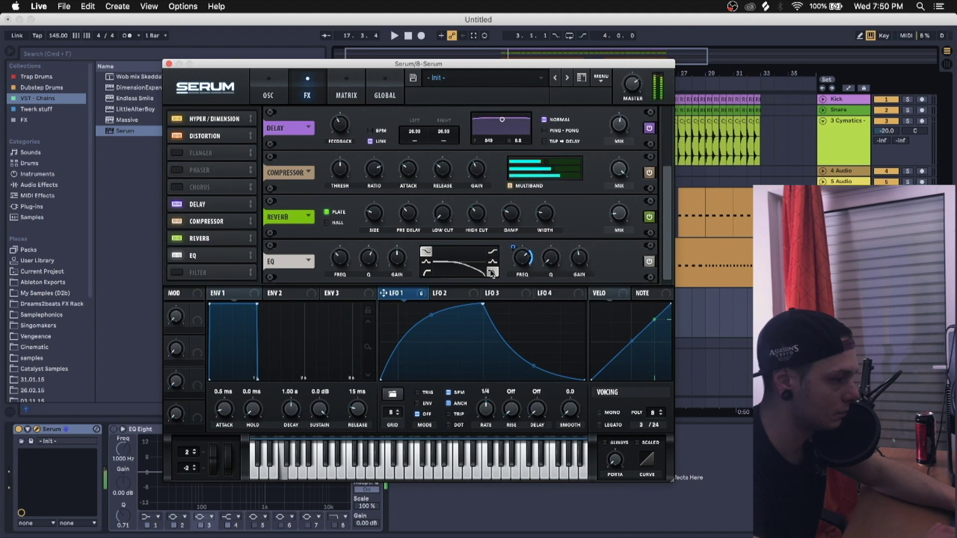
left_click_drag(543, 266, 551, 230)
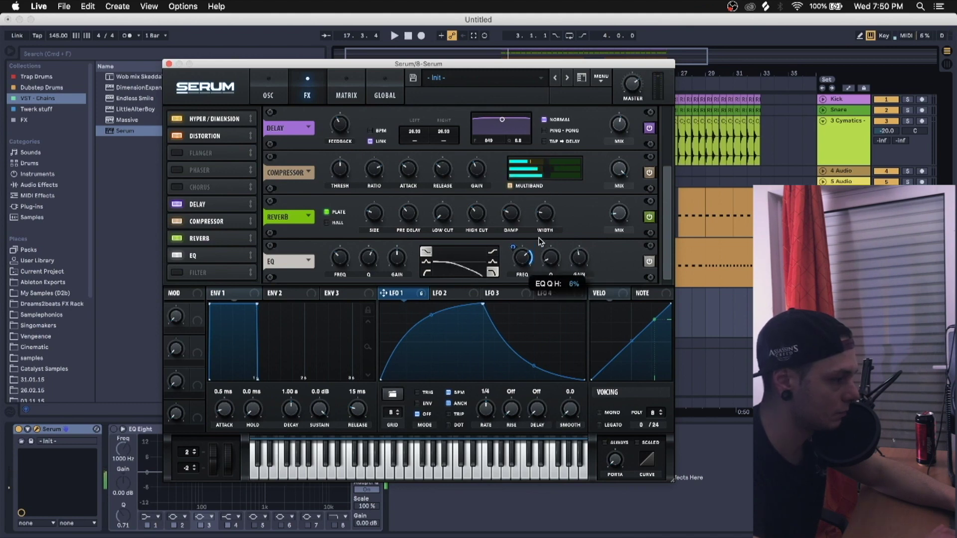
Replace LFO 1 with LFO 2 as the modulation source of the EQ's high-band frequency.
right_click(527, 256)
left_click(548, 265)
left_click(460, 294)
left_click_drag(482, 306, 523, 262)
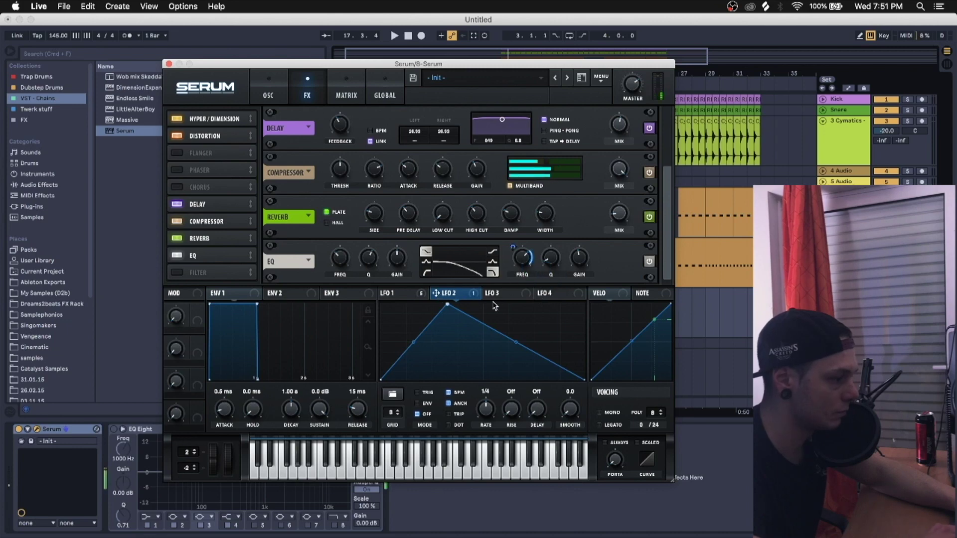
Reshape LFO 2 with an early peak about a quarter through, a concave rise and a bulging, late-falling decay.
left_click_drag(414, 340, 414, 321)
left_click_drag(516, 342, 518, 354)
left_click_drag(447, 304, 548, 306)
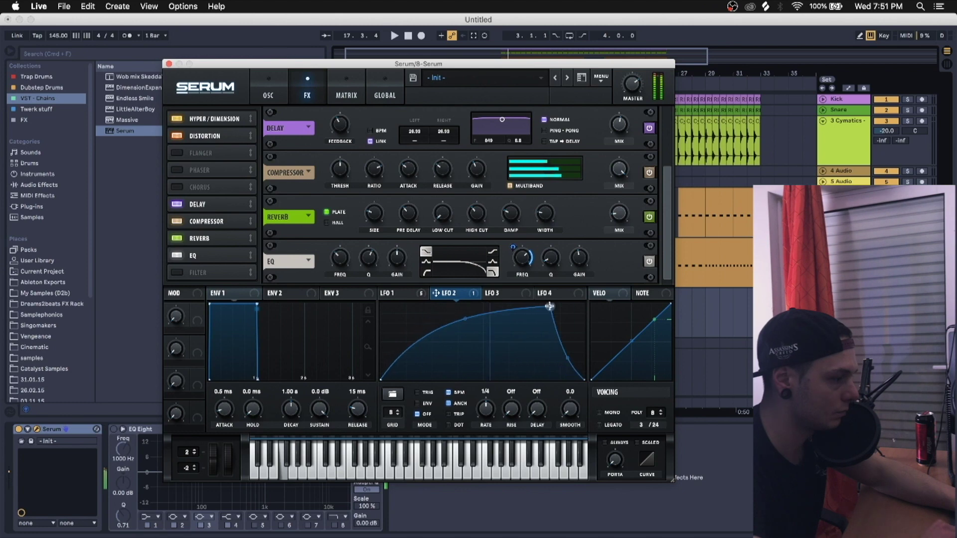
left_click_drag(464, 318, 464, 306)
left_click_drag(549, 305, 437, 291)
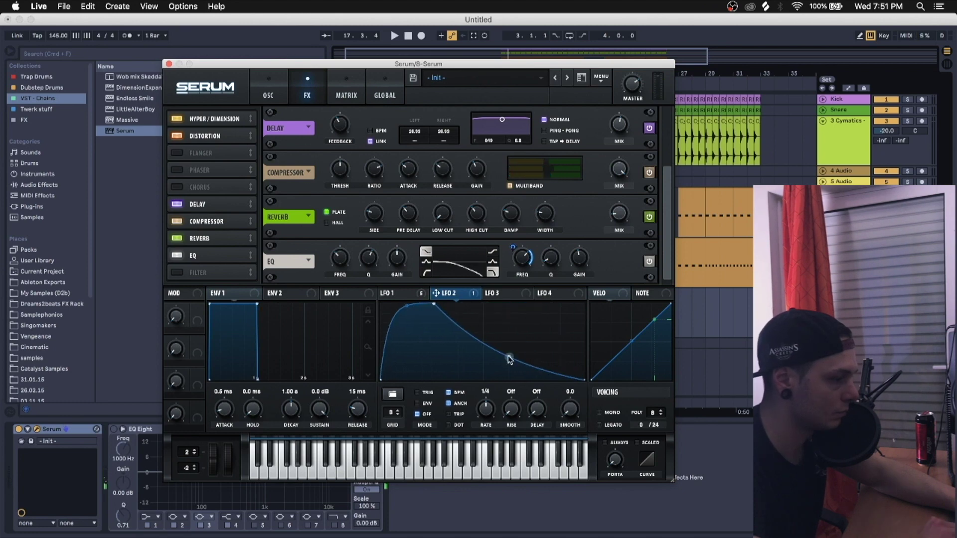
left_click_drag(508, 358, 508, 327)
left_click_drag(404, 311, 413, 341)
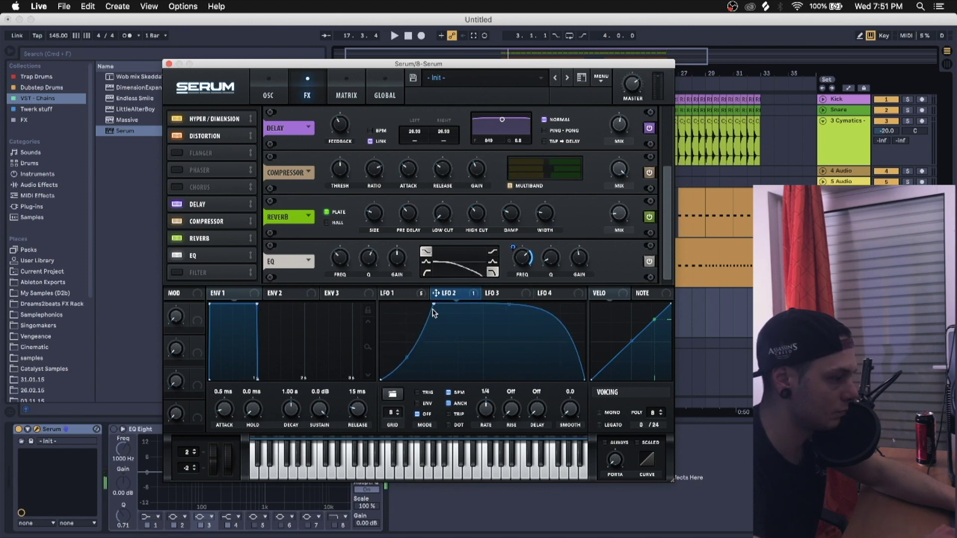
Reshape LFO 2 with a bulging rise to a peak at its midpoint and a concave decay, and set its rate to 1/4 triplet.
mouse_move(433, 305)
left_mouse_down()
mouse_move(518, 304)
mouse_move(435, 319)
left_mouse_up()
left_click_drag(407, 365, 479, 306)
left_click_drag(528, 329, 523, 338)
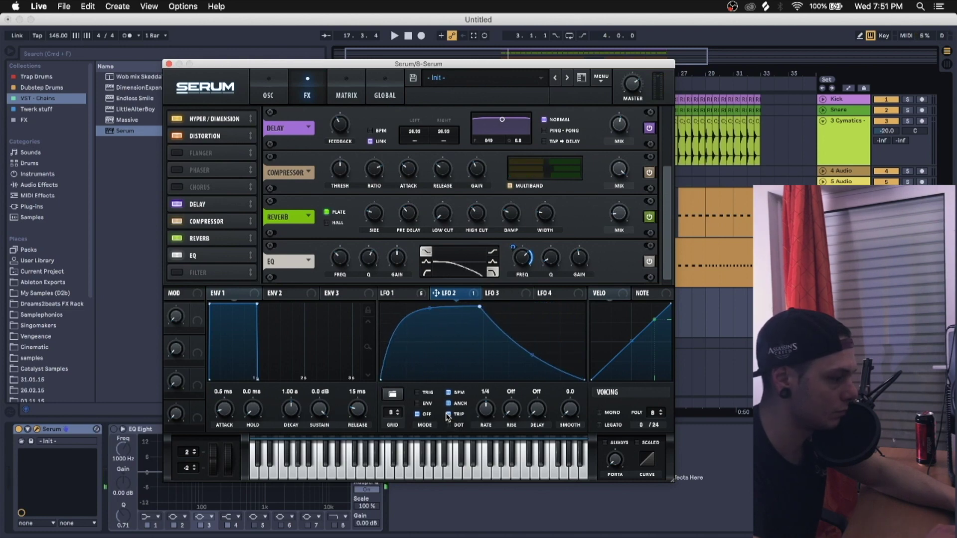
left_click_drag(486, 407, 487, 401)
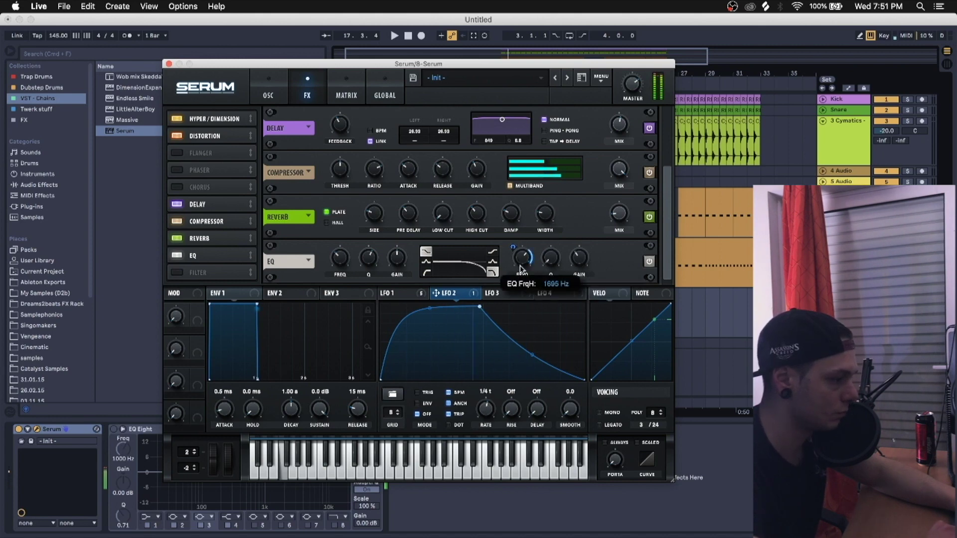
Lower the EQ's high-band frequency and reshape LFO 2 into a symmetrical dome peaking at its midpoint.
left_click_drag(520, 267, 520, 275)
mouse_move(536, 360)
left_mouse_down()
mouse_move(534, 341)
mouse_move(533, 369)
left_mouse_up()
left_click_drag(427, 314, 484, 305)
left_click_drag(534, 368, 535, 345)
double_click(433, 316)
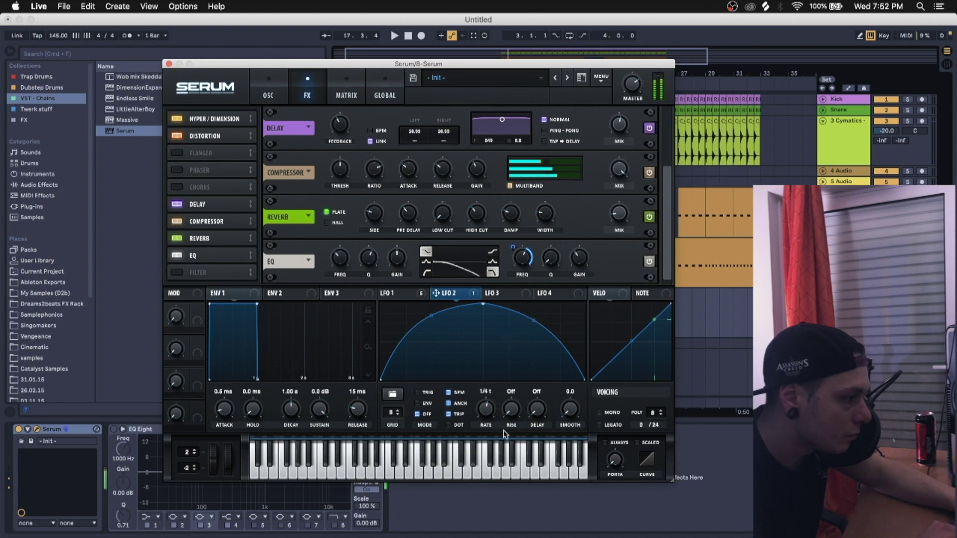
Set LFO 2 to trigger mode and try a vertical drop to zero directly after its central peak.
left_click(416, 393)
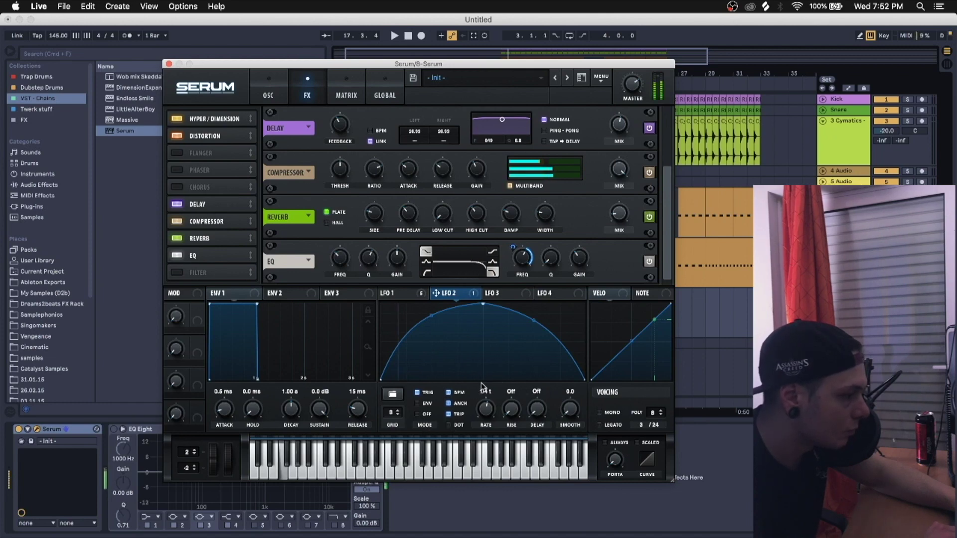
double_click(484, 378)
left_click_drag(485, 378, 470, 414)
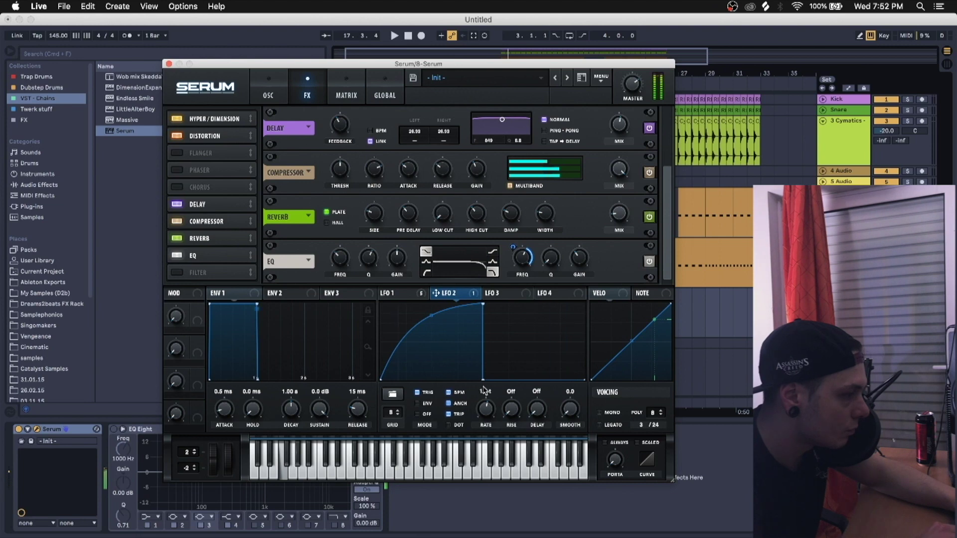
double_click(482, 380)
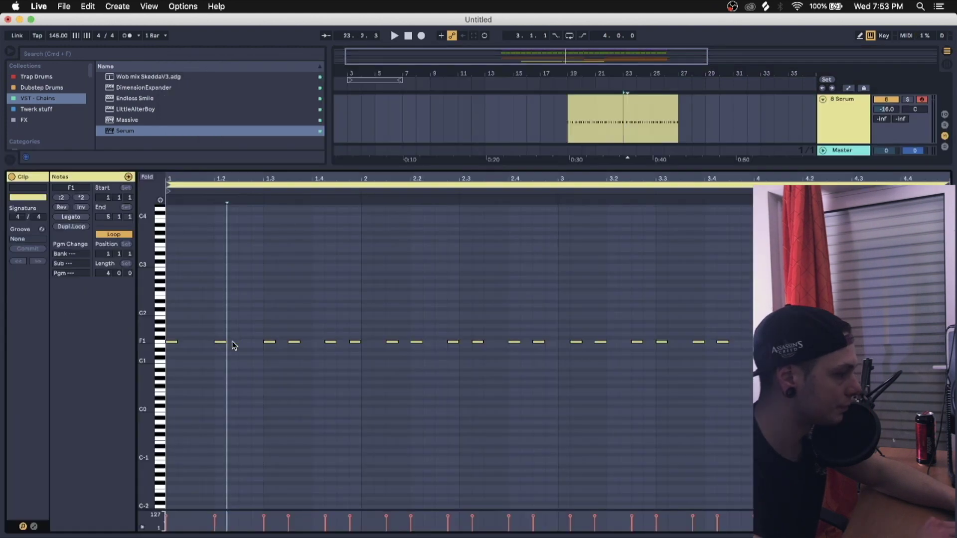
Delete every note after the first two in the third bass's four-bar clip.
left_click_drag(238, 331, 98, 362)
left_click_drag(256, 319, 728, 504)
key("Delete")
Duplicate the two remaining F1 notes across the clip so one note falls on every beat.
left_click(707, 327)
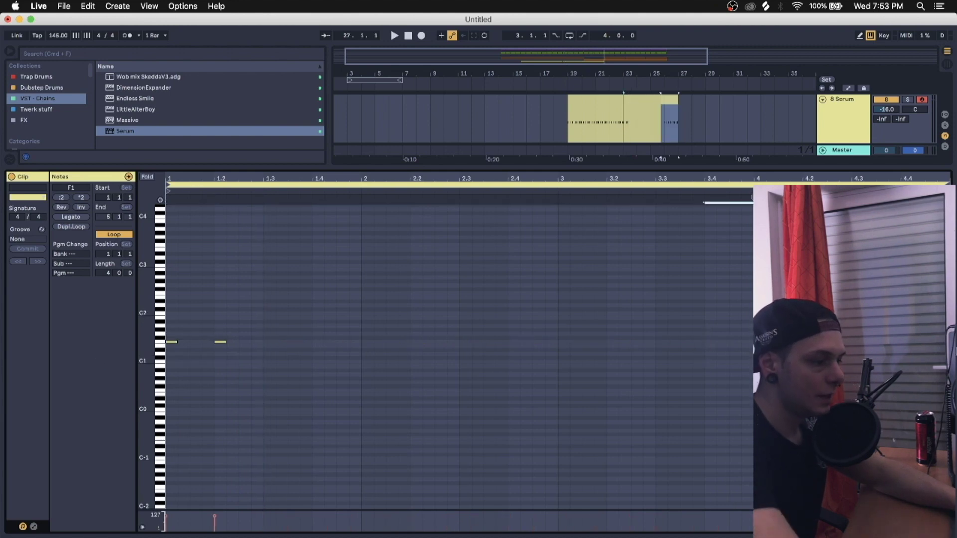
key("super+d")
key("super+d")
key("super+d")
key("super+d")
key("super+d")
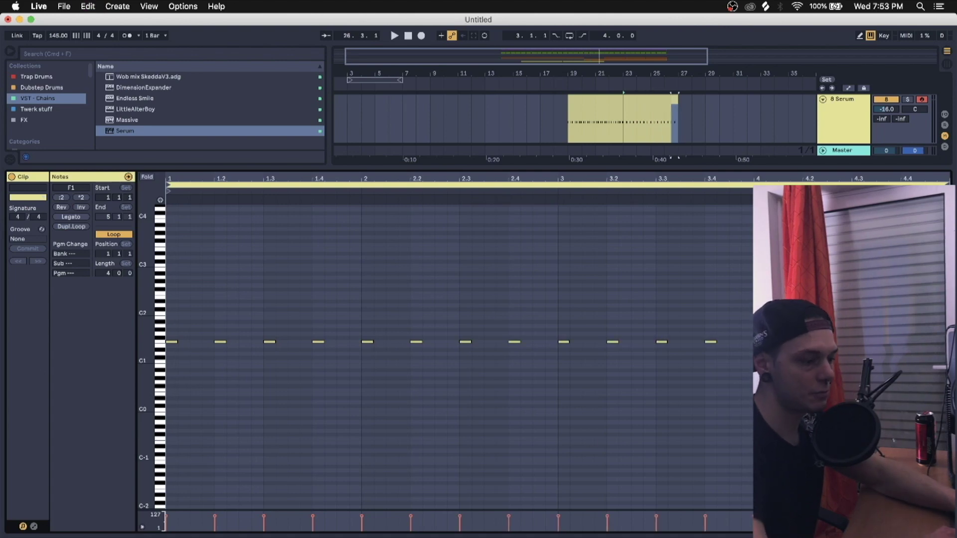
key("shift+Tab")
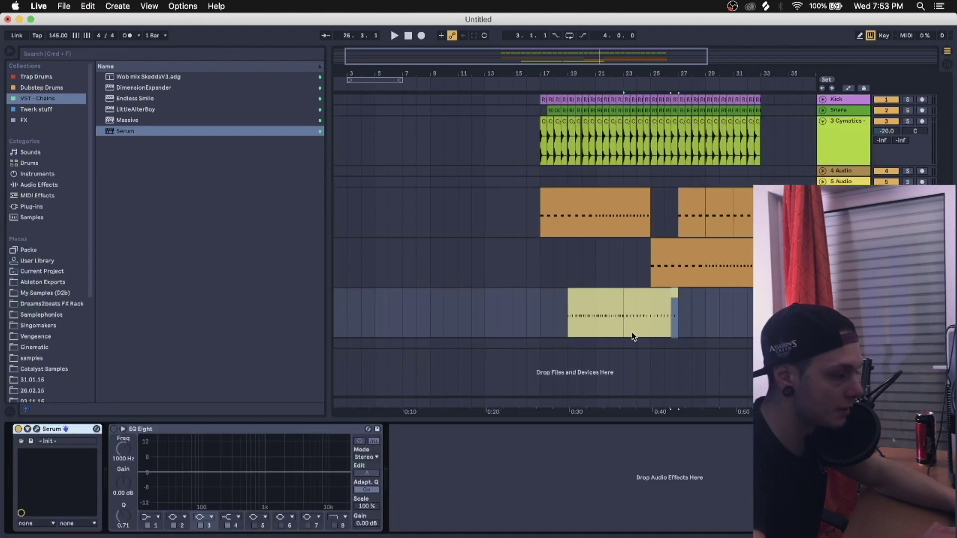
Play back the third bass clips with the drums and other basses from several points in the drop.
key("space")
left_click(650, 325)
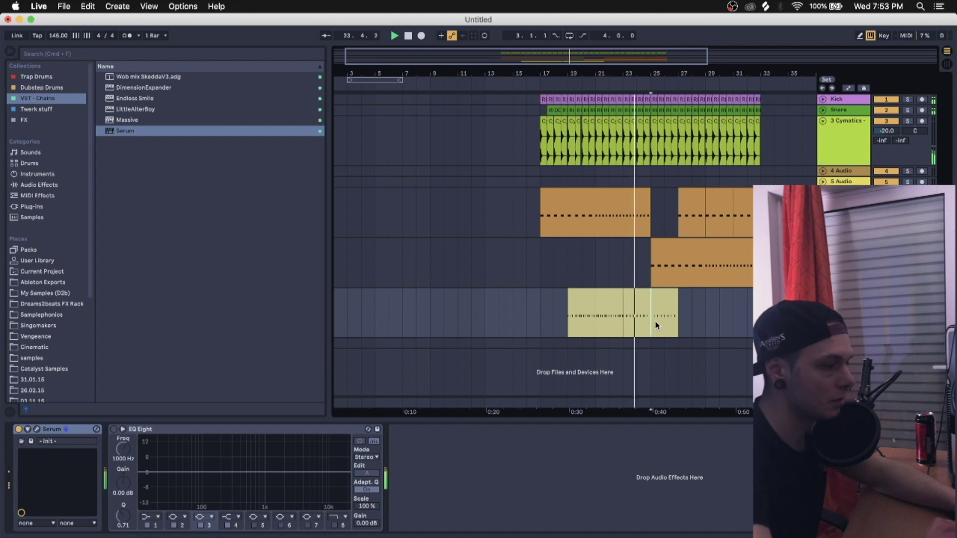
left_click(675, 315)
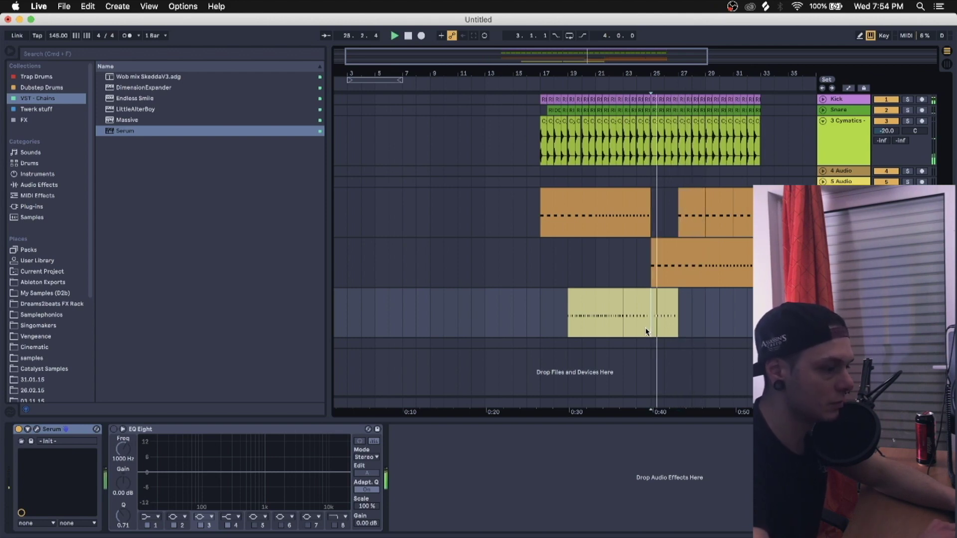
left_click(609, 330)
key("space")
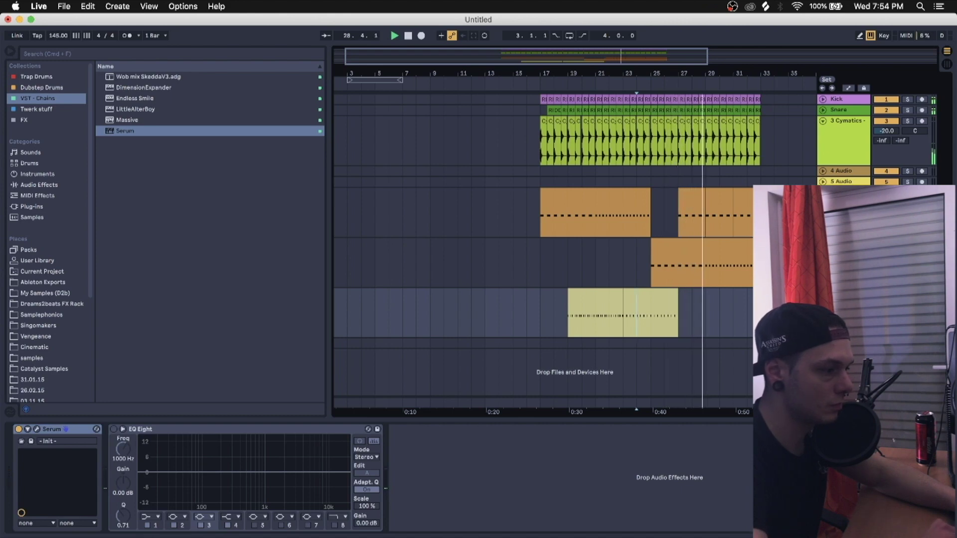
left_click(735, 232)
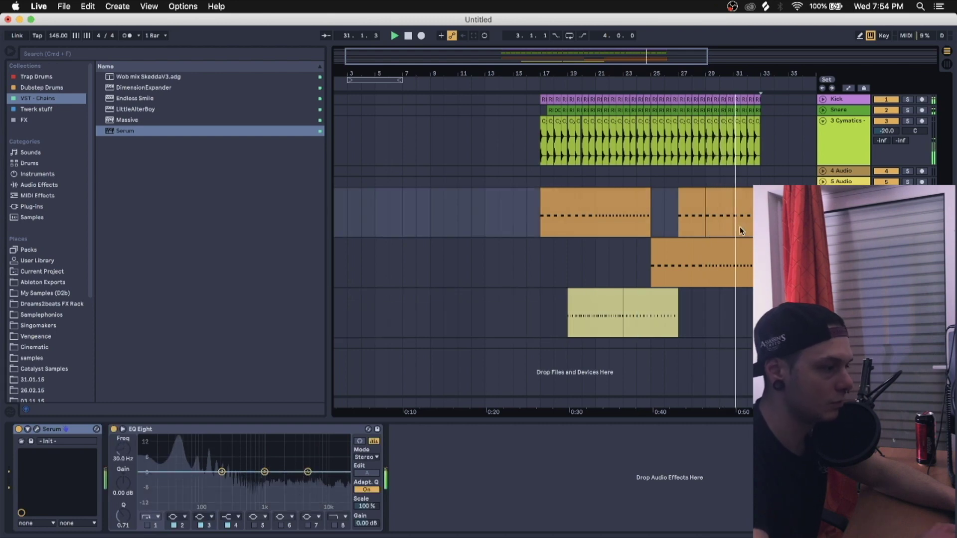
Copy the first bass's eight-bar clip onto the third bass track, starting one beat after bar 17, and play it back.
left_click(542, 227)
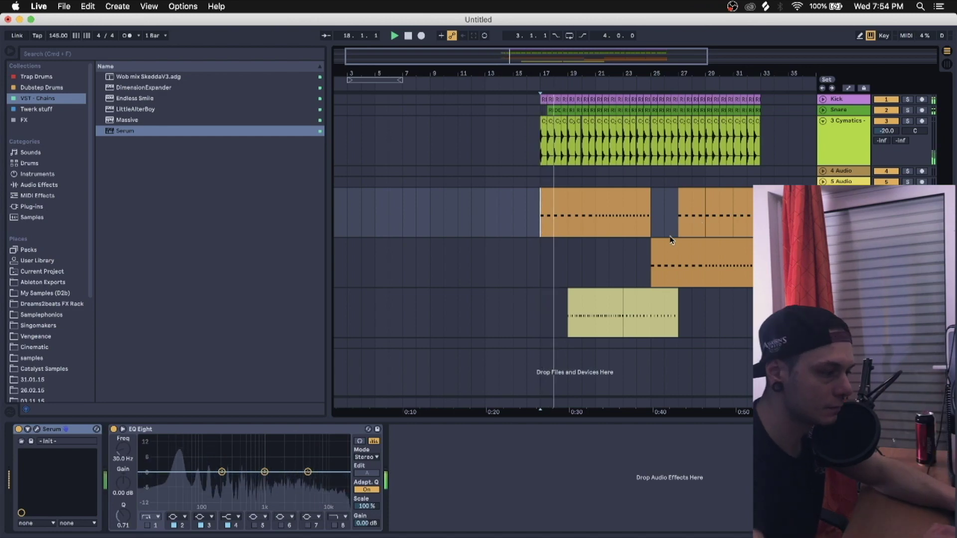
left_click(624, 258)
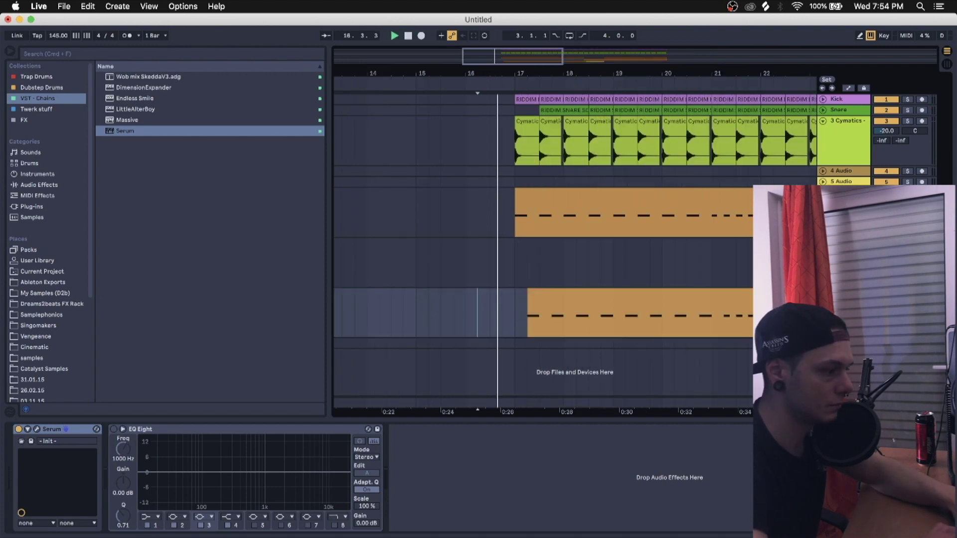
left_click_drag(596, 76, 558, 50)
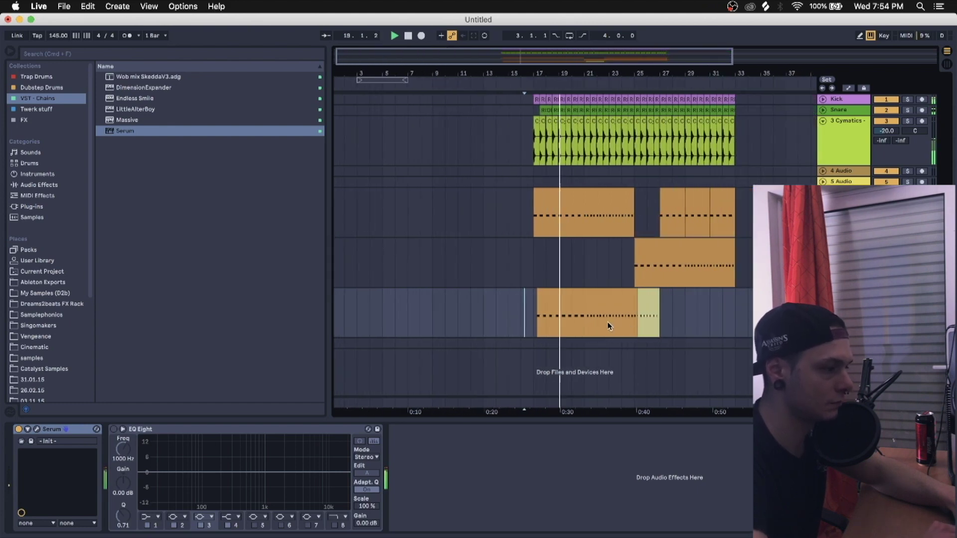
left_click(584, 323)
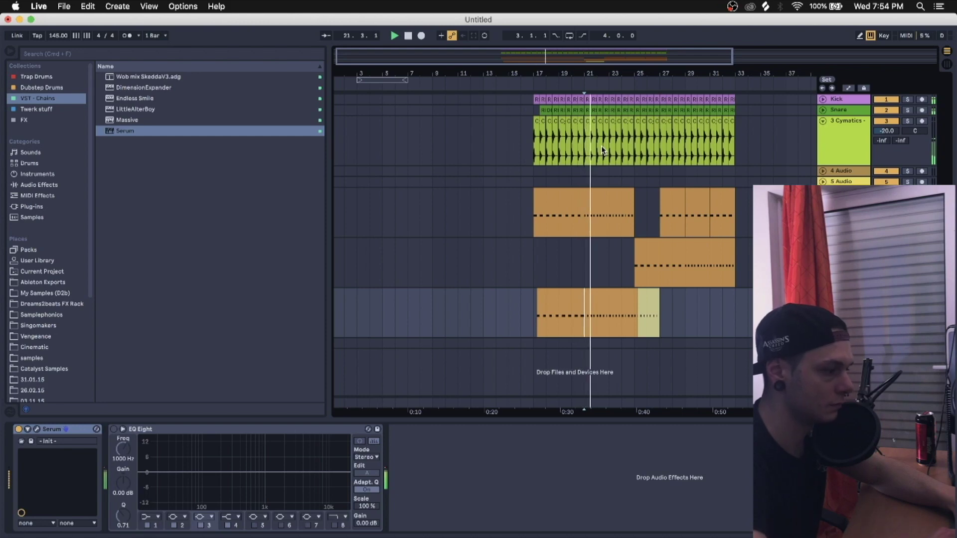
left_click_drag(612, 72, 612, 105)
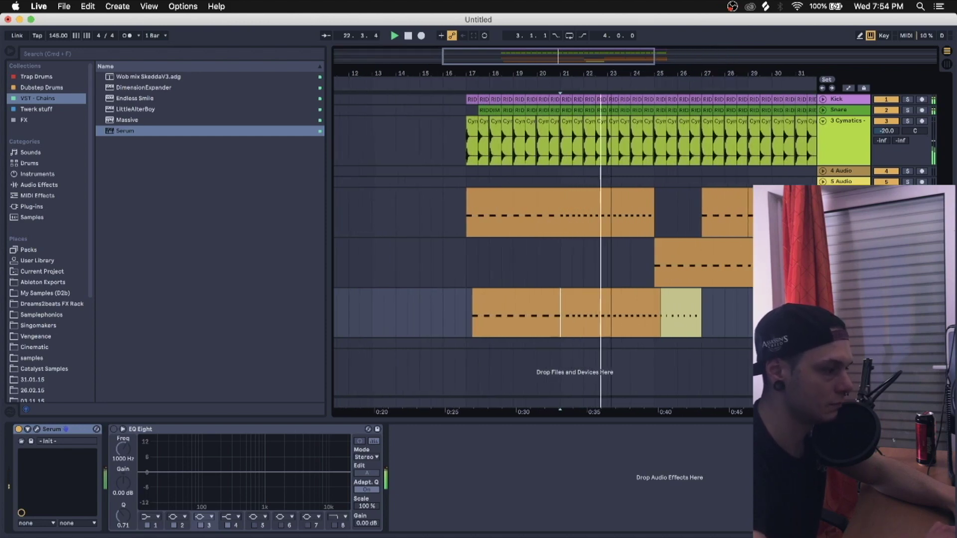
Repeat the short clip at the end of the third bass track until bar 33, trimming the last copy to the drums' end.
left_click(693, 325)
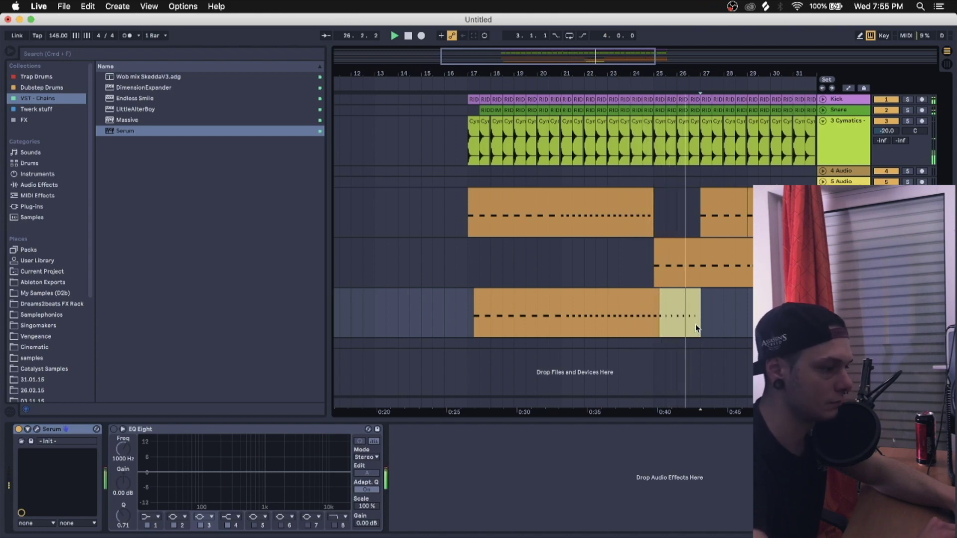
key("super+d")
key("super+d")
key("super+d")
scroll(676, 301, "right", 5)
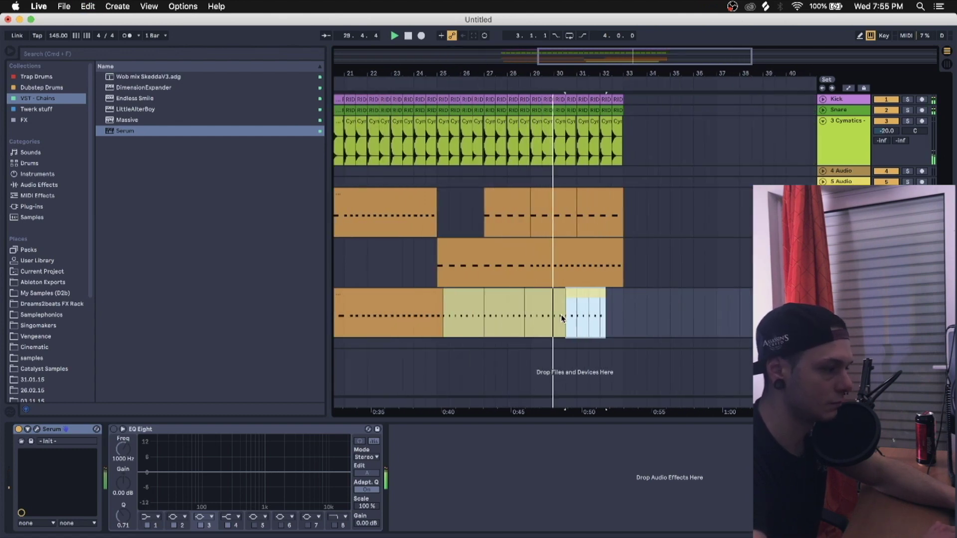
key("super+d")
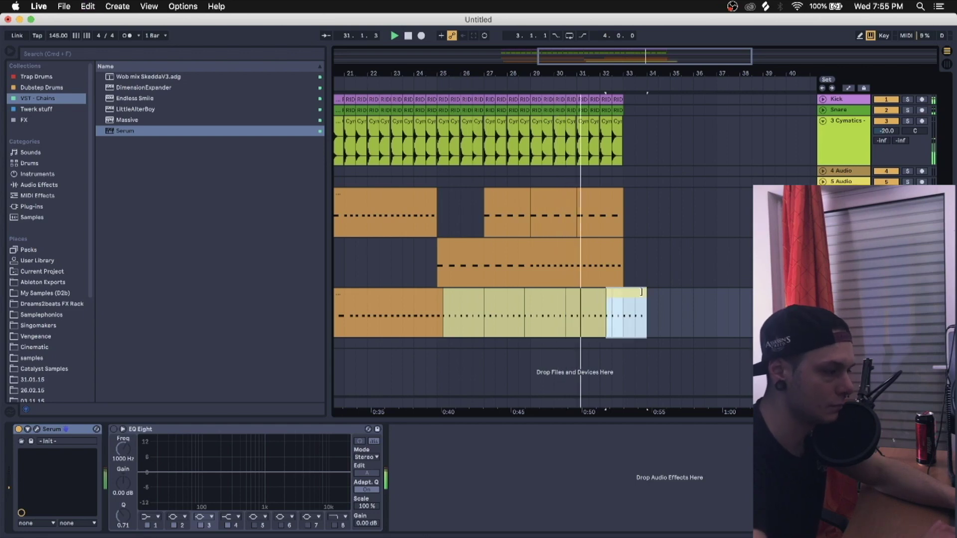
left_click_drag(645, 293, 624, 293)
left_click_drag(617, 75, 617, 52)
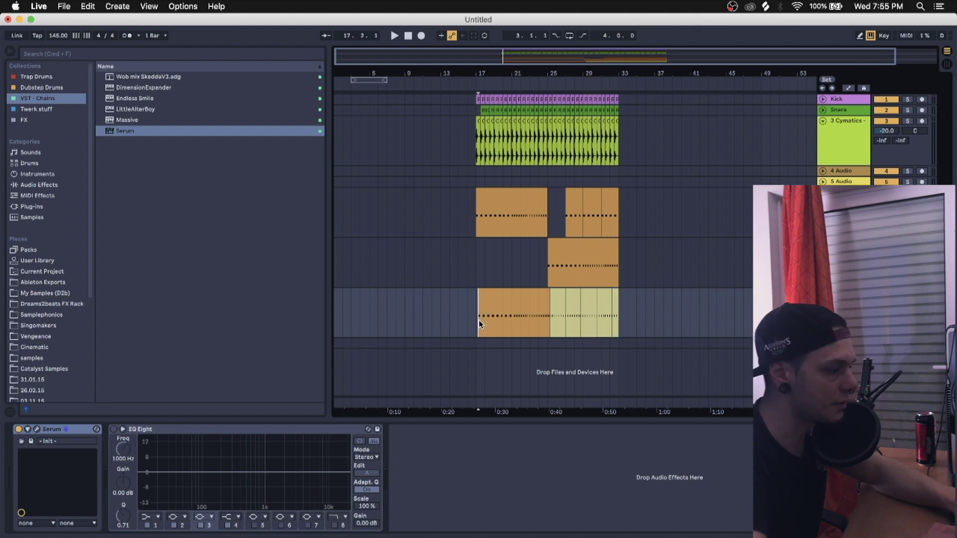
Align the copied eight-bar clip with bar 17 and shift all its notes one beat later inside the clip.
left_click(550, 324)
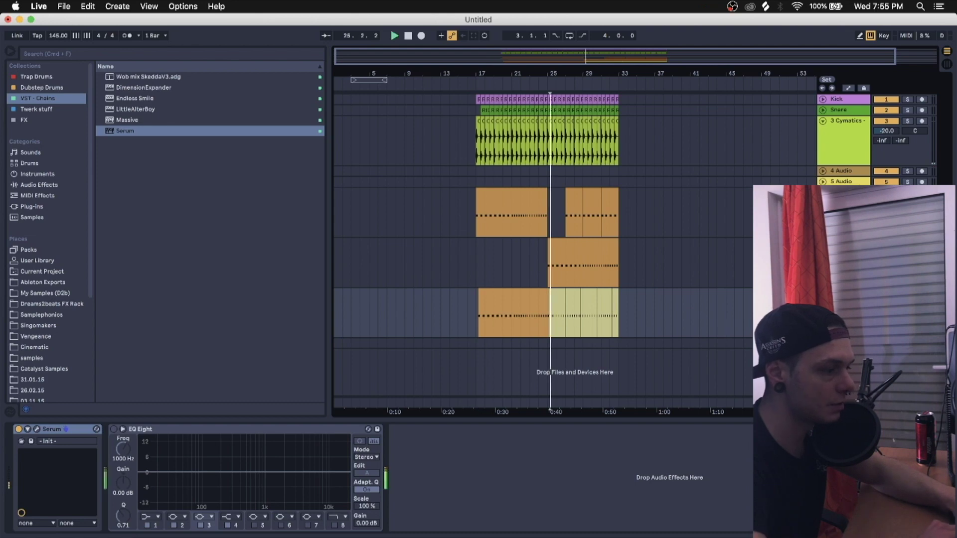
key("space")
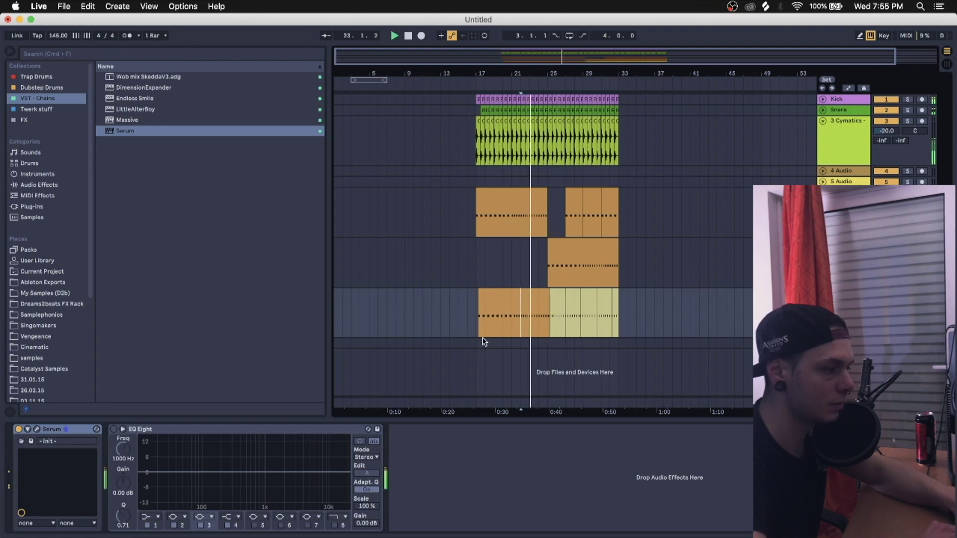
double_click(494, 307)
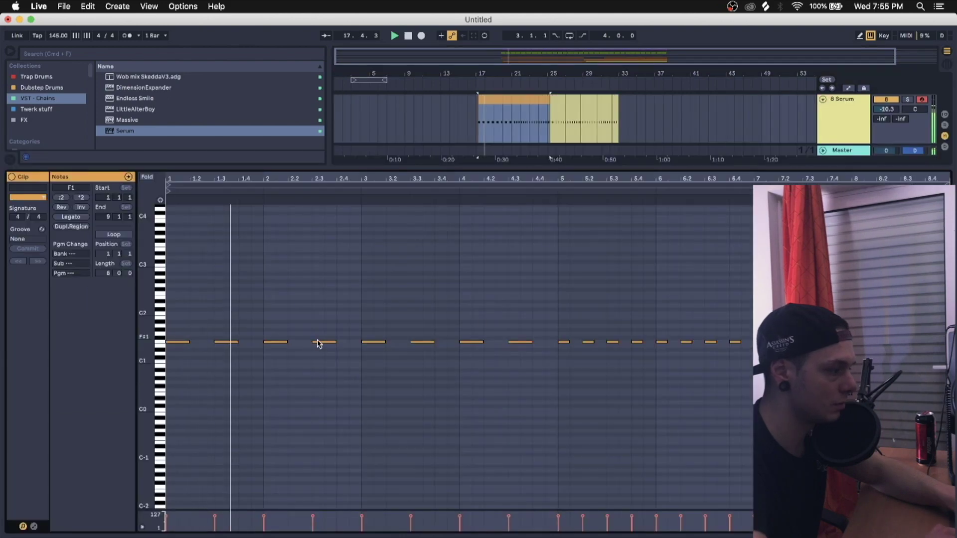
left_click_drag(144, 352, 144, 368)
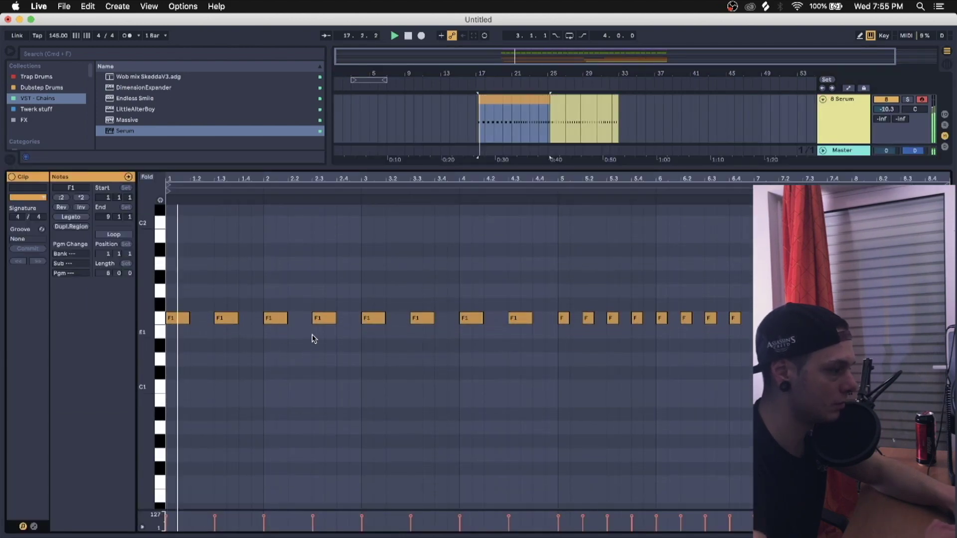
left_click(472, 125)
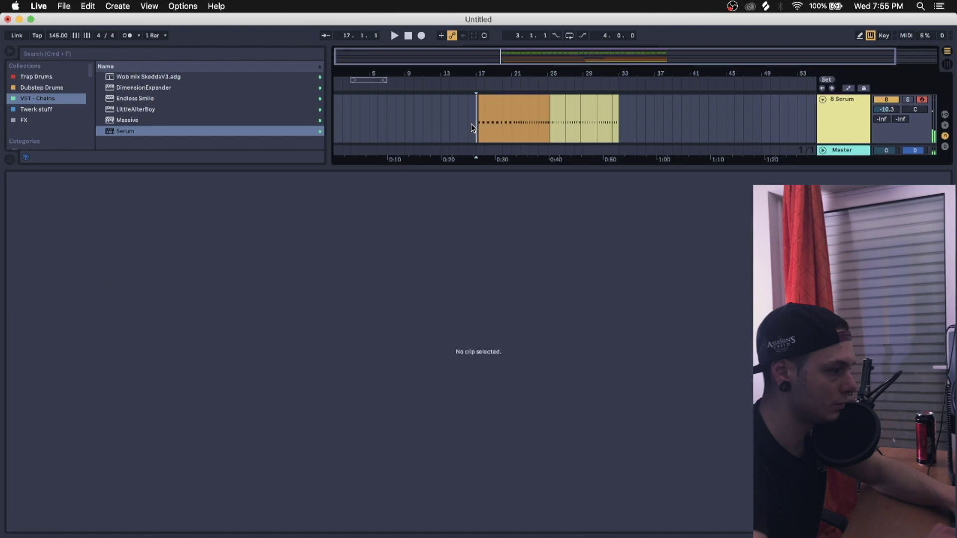
left_click(550, 124)
key("space")
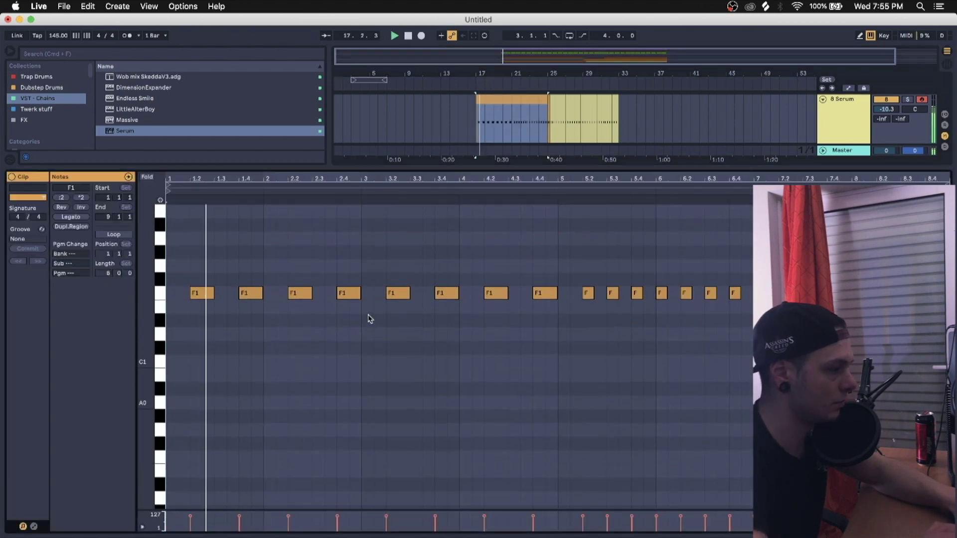
Try earlier placements for all the clip's notes, then restore their one-beat offset.
scroll(348, 317, "up", 3)
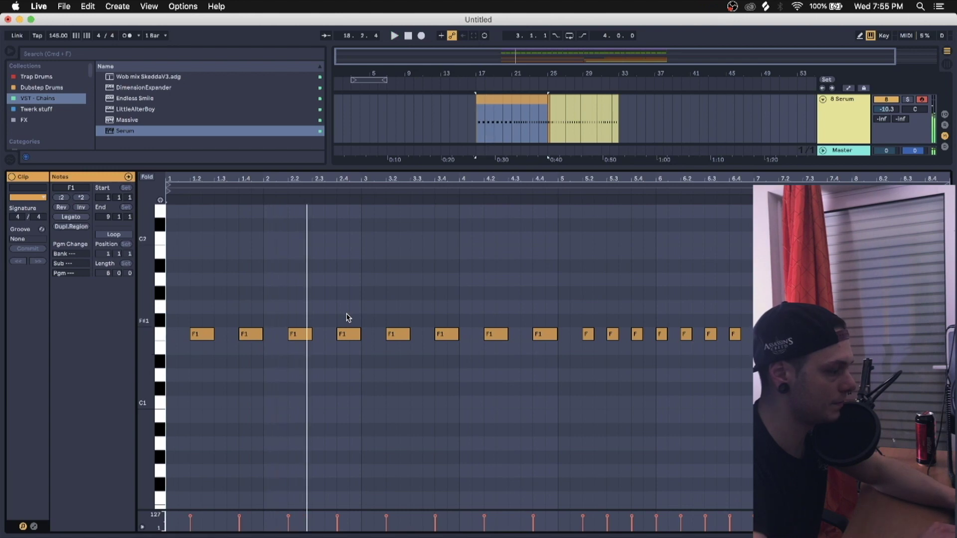
key("super+a")
left_click_drag(205, 336, 188, 342)
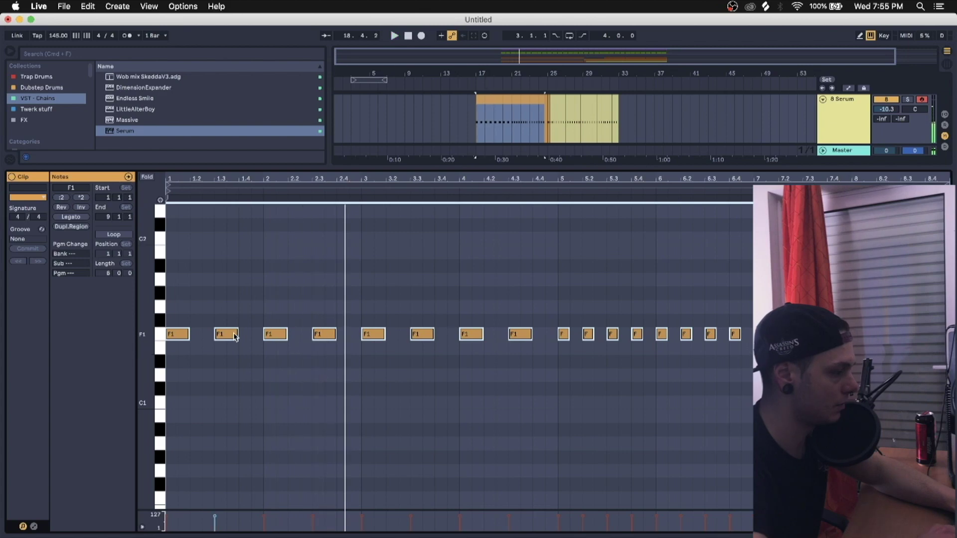
left_click_drag(232, 339, 239, 336)
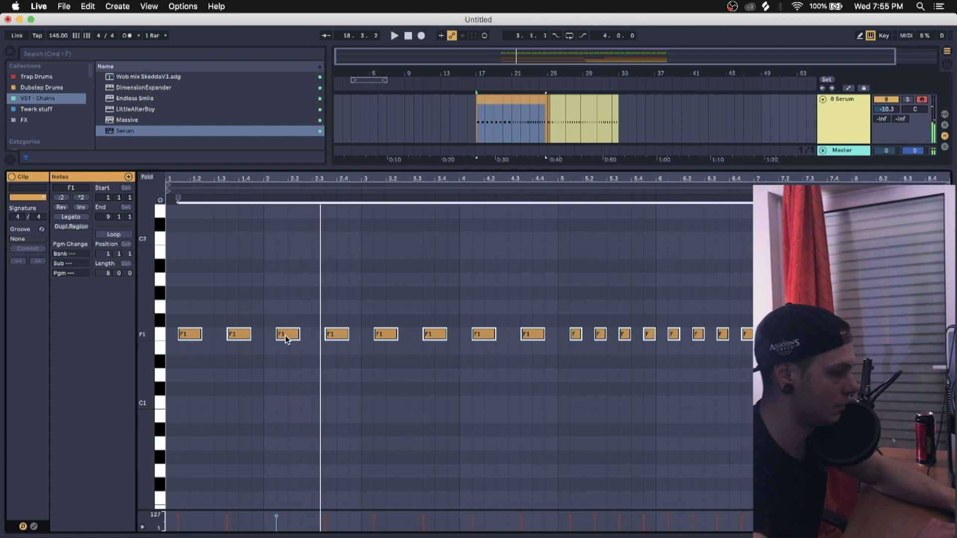
left_click_drag(288, 338, 297, 339)
Change the fifth to eighth notes of the clip to F#1, G#1, G#1 and C#1.
left_click(313, 355)
left_click(300, 334)
left_click_drag(401, 337, 399, 325)
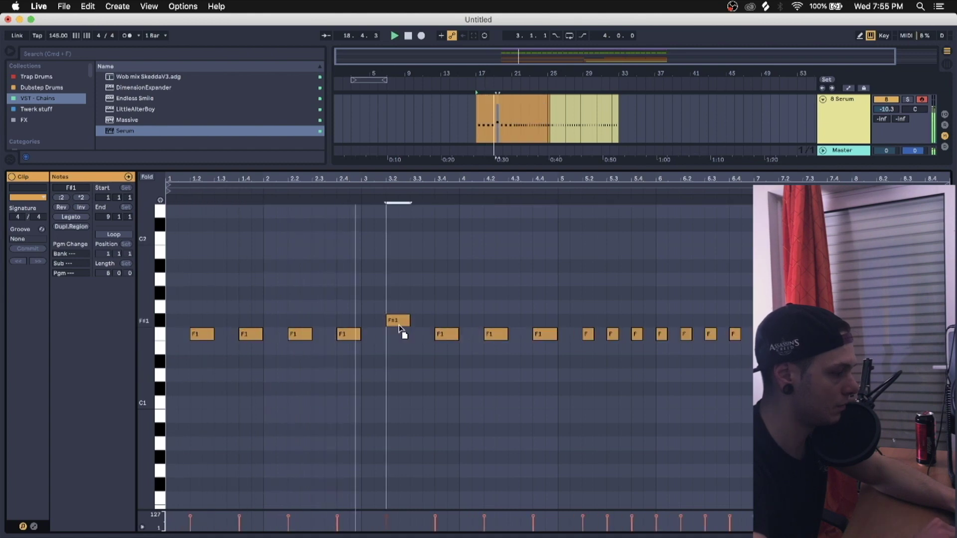
left_click_drag(453, 338, 454, 294)
left_click_drag(496, 334, 498, 361)
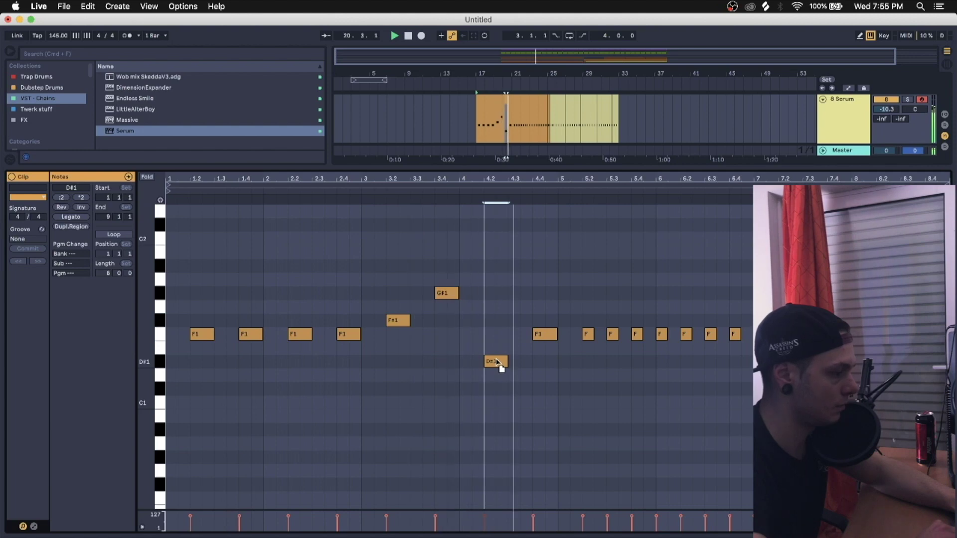
left_click_drag(497, 362, 498, 295)
left_click_drag(549, 341, 548, 388)
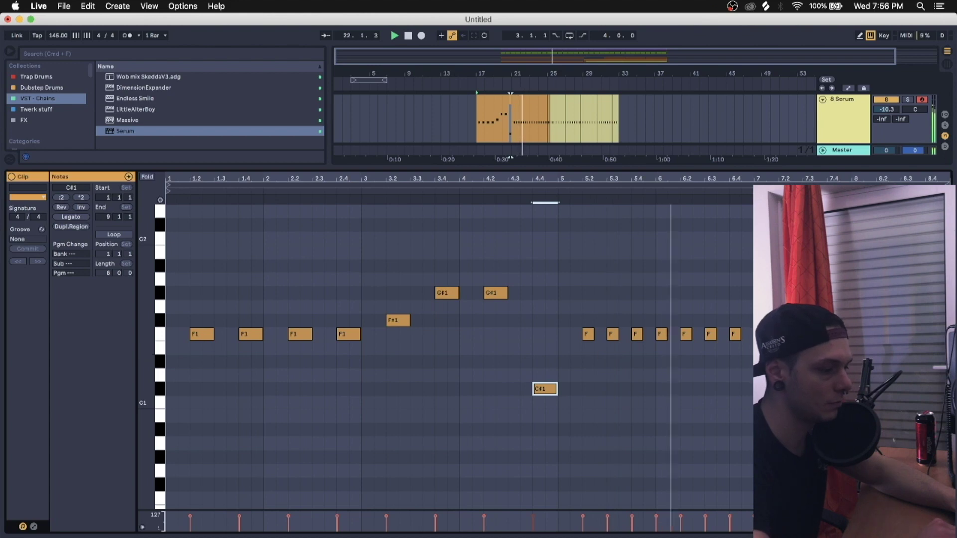
Listen to the arrangement up to bar 33, examining how the three bass tracks fit the drums, and stop playback.
key("shift+Tab")
left_click(557, 327)
left_click(547, 327)
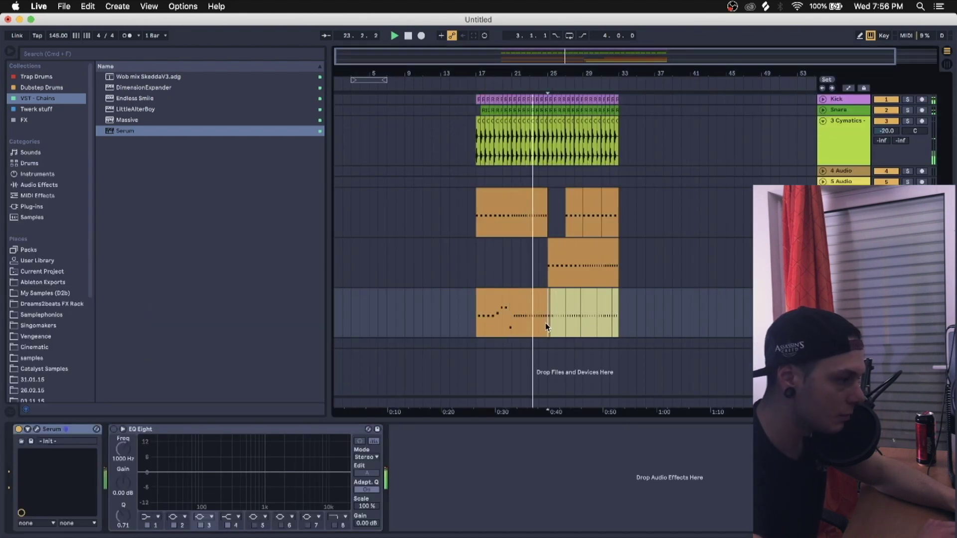
mouse_move(557, 58)
left_mouse_down()
mouse_move(557, 82)
mouse_move(553, 73)
left_mouse_up()
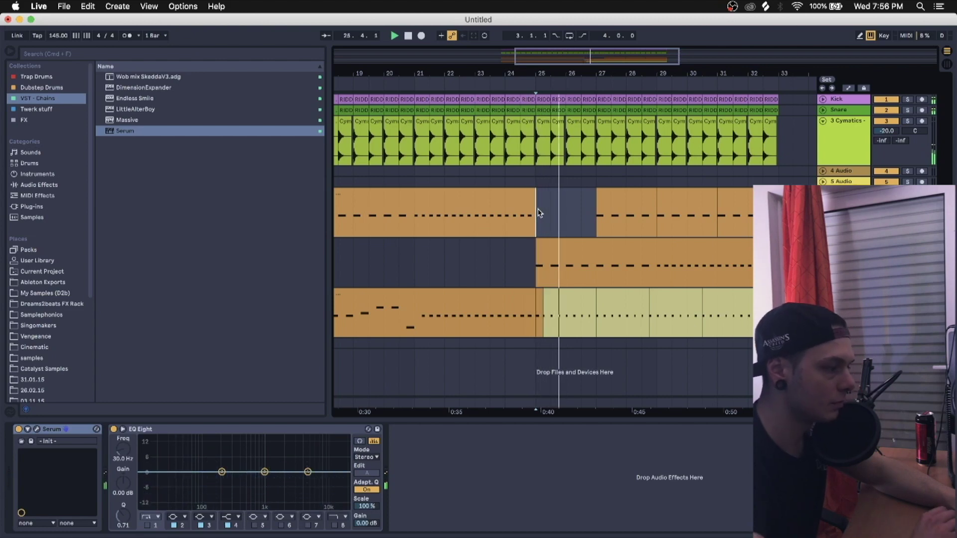
left_click_drag(602, 73, 562, 73)
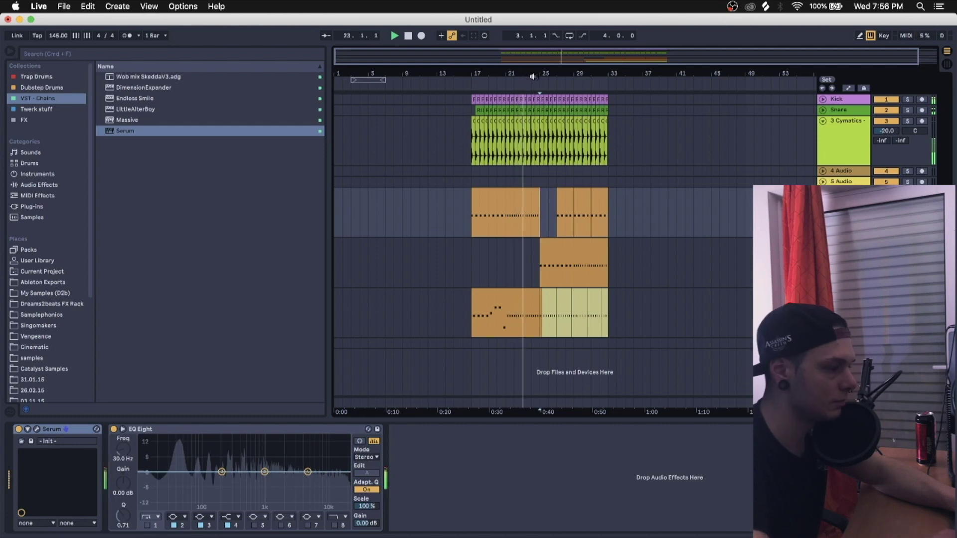
left_click_drag(535, 79, 578, 121)
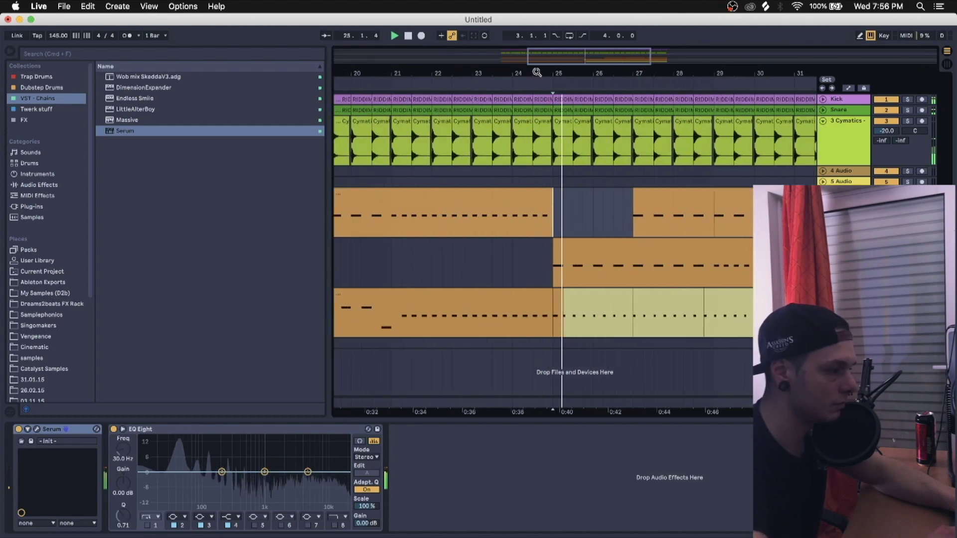
key("minus")
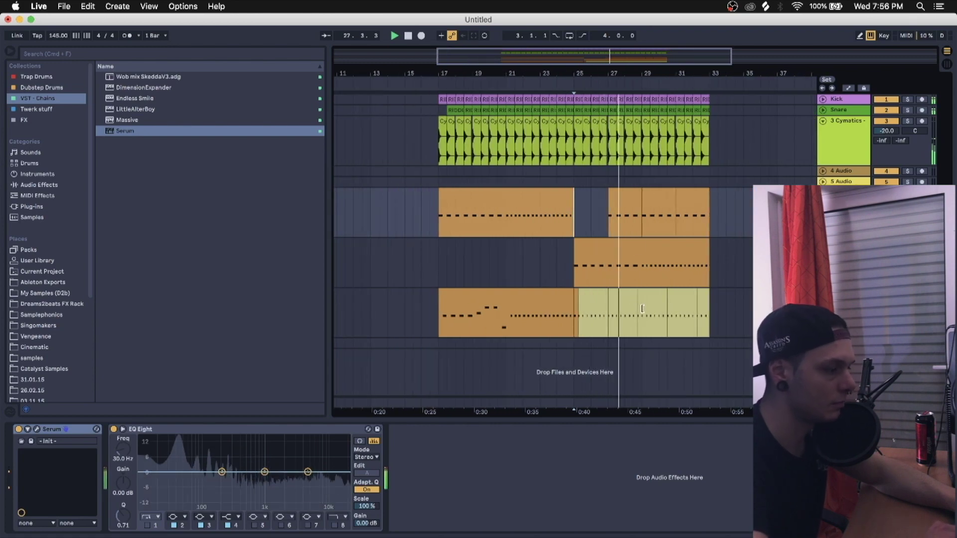
left_click(649, 327)
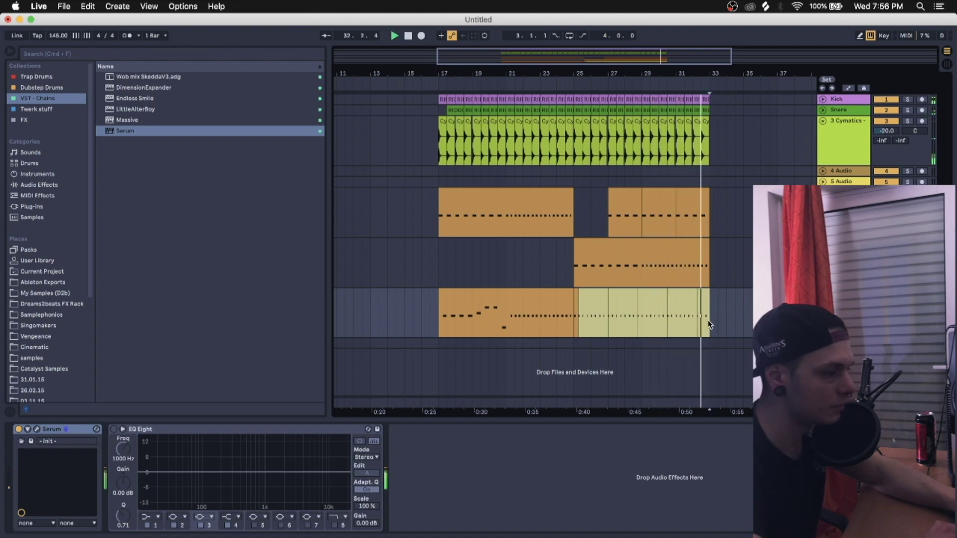
key("space")
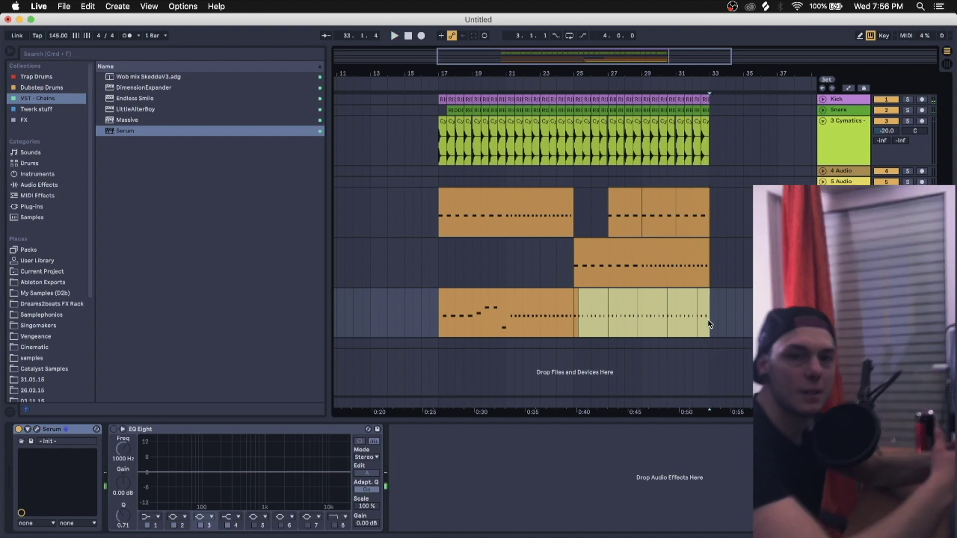